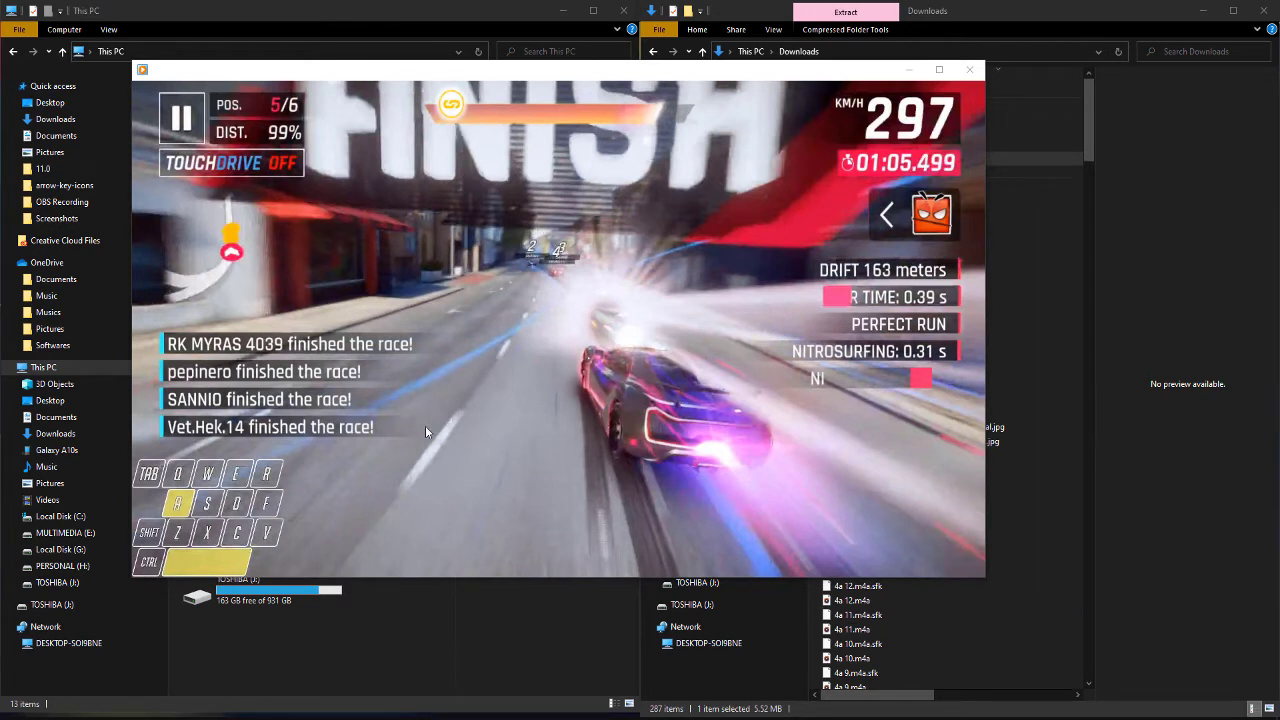
- Resume the race clip, jump back to about 00:36, and pause it at 00:46
mouse_move(438, 426)
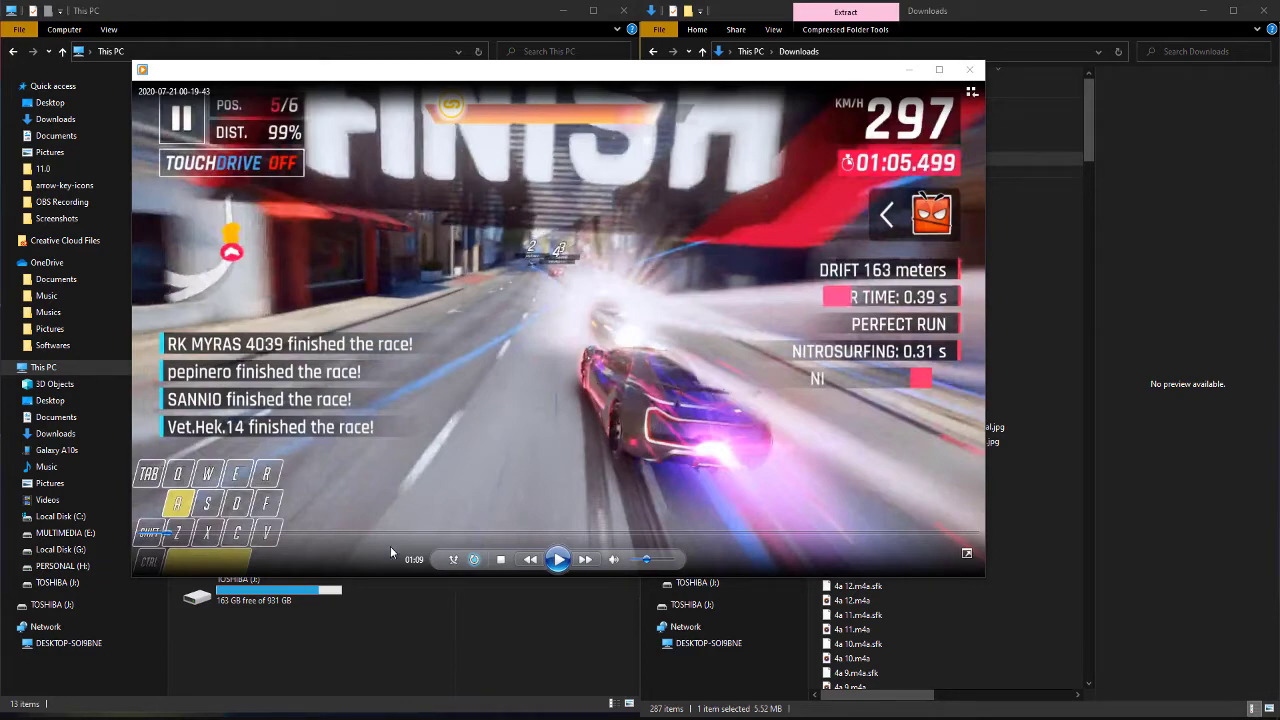
click(558, 560)
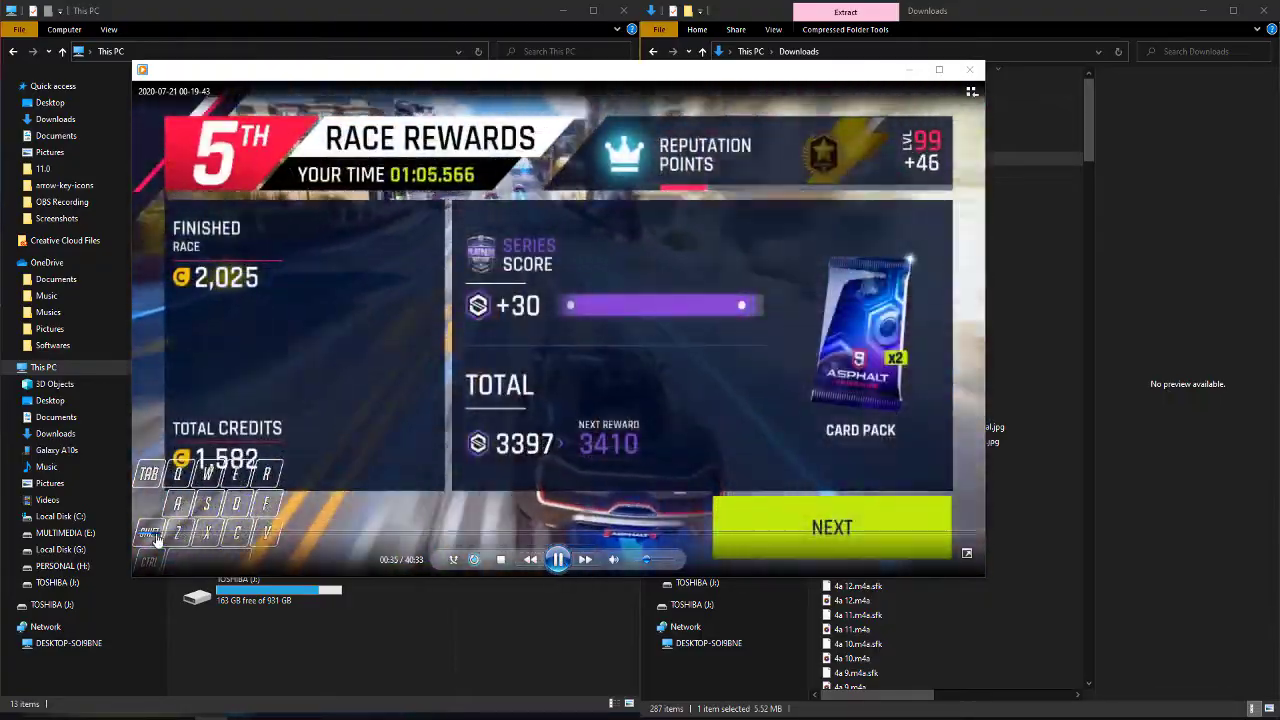
click(390, 535)
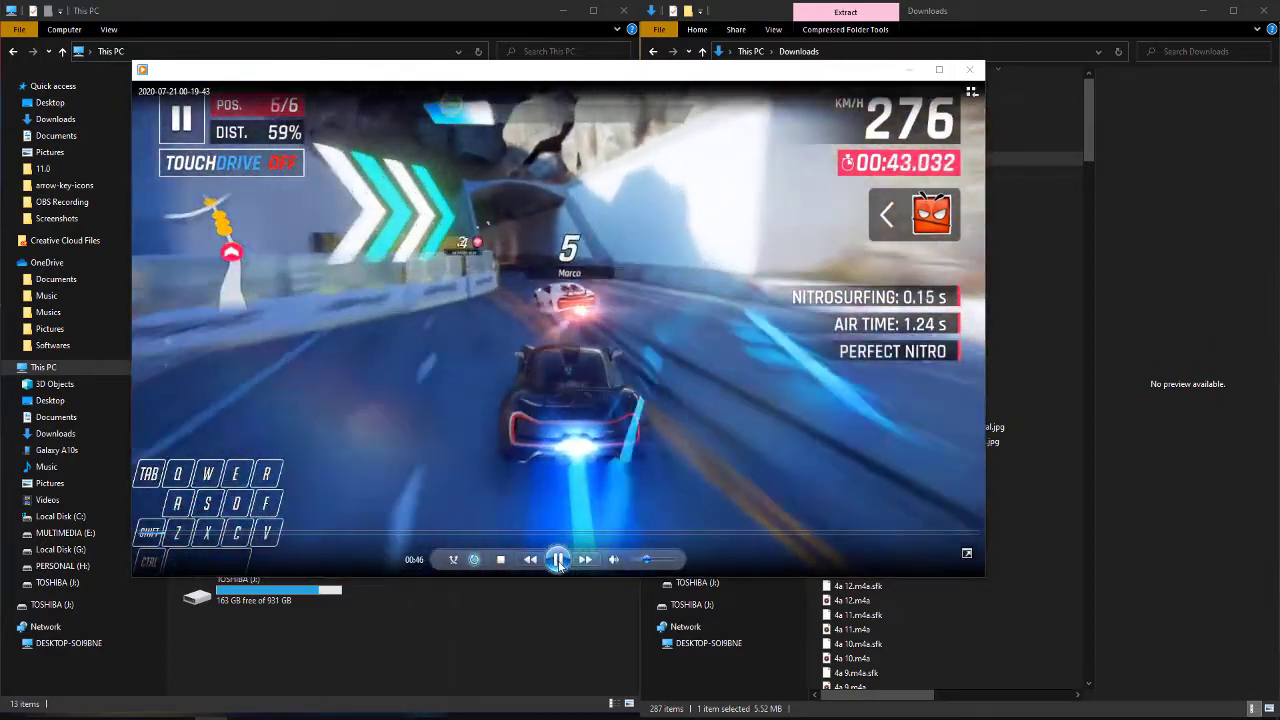
click(558, 559)
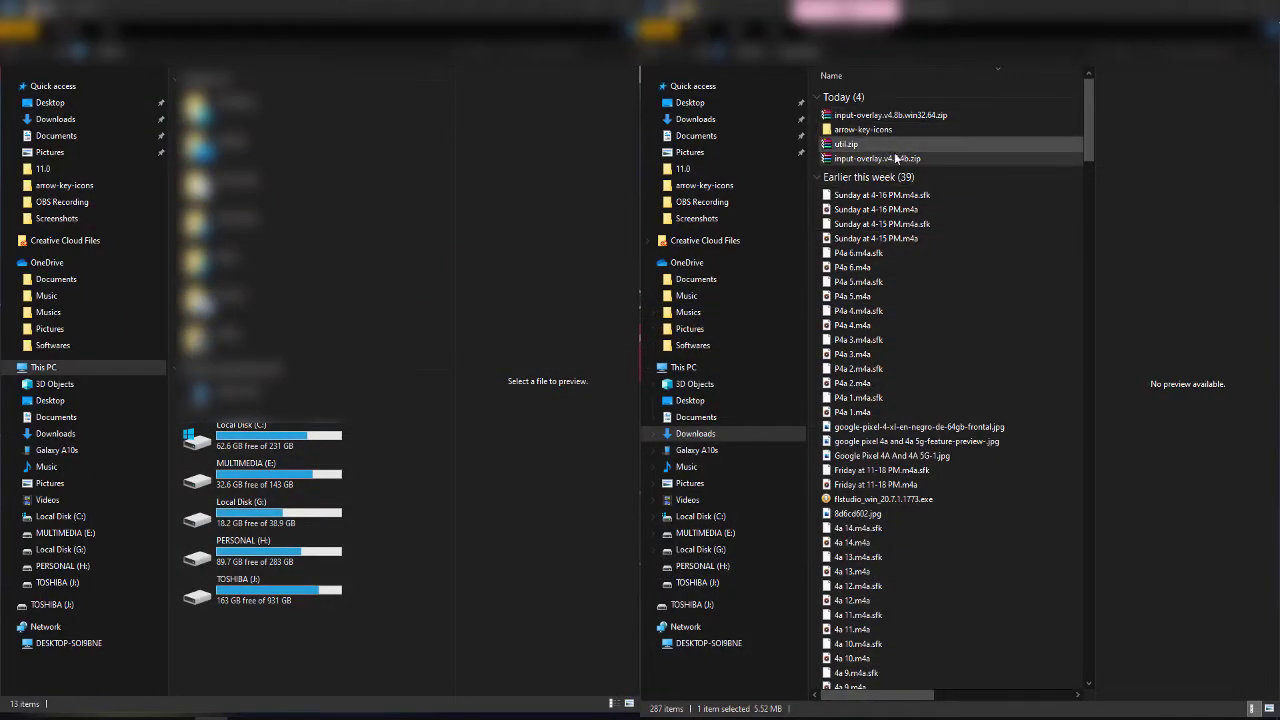
- Open input-overlay.v4.7.4b.zip in WinRAR, dismiss the license reminder and shift the window right
click(894, 158)
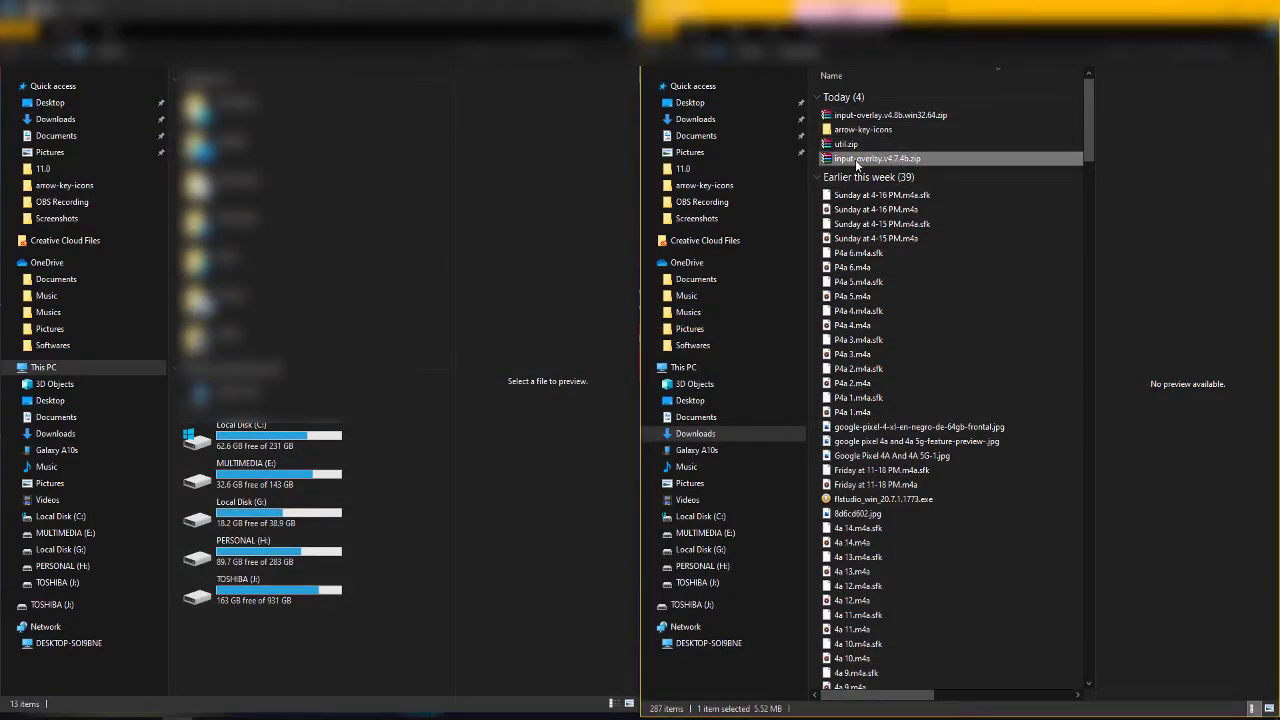
double_click(866, 160)
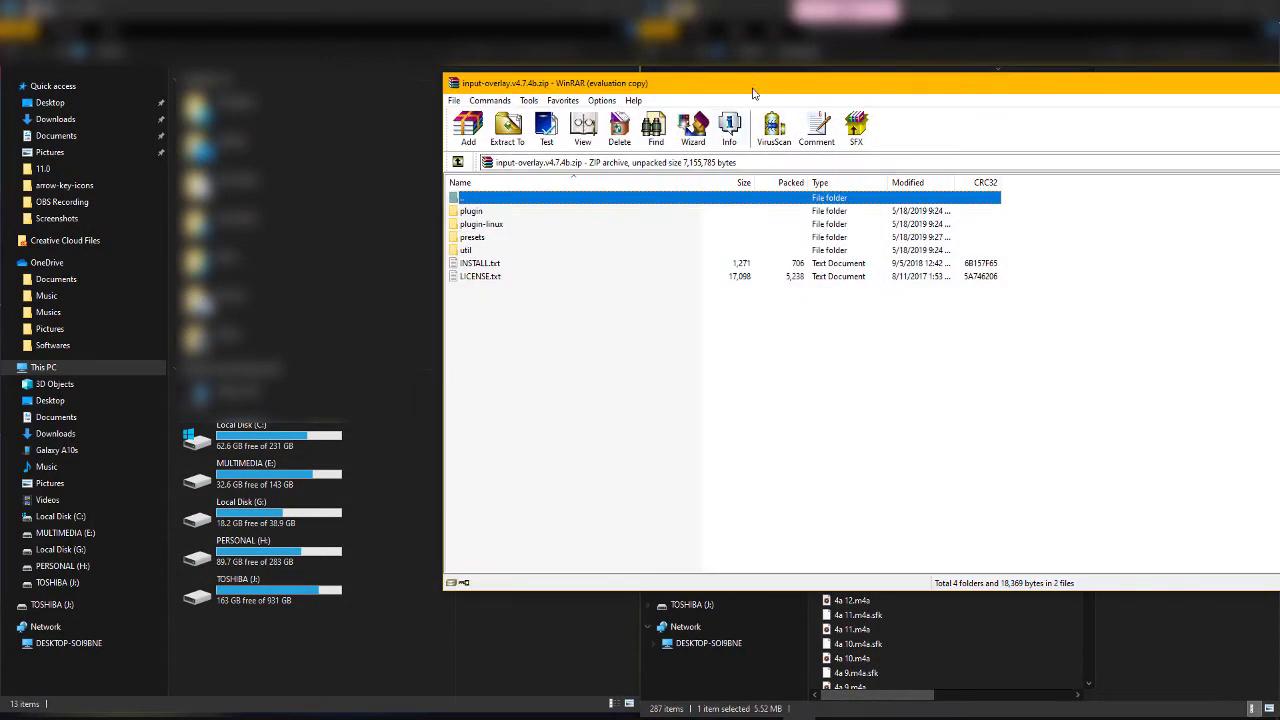
drag(757, 80, 795, 84)
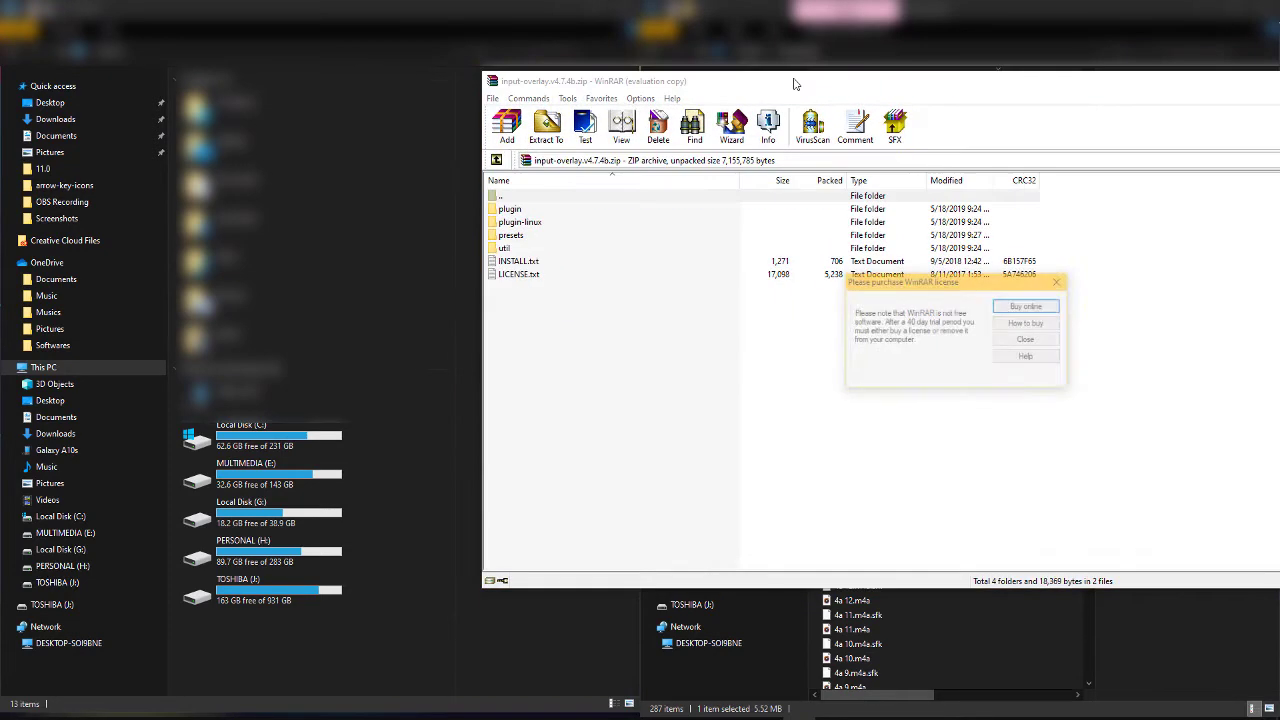
click(1025, 339)
drag(857, 77, 995, 80)
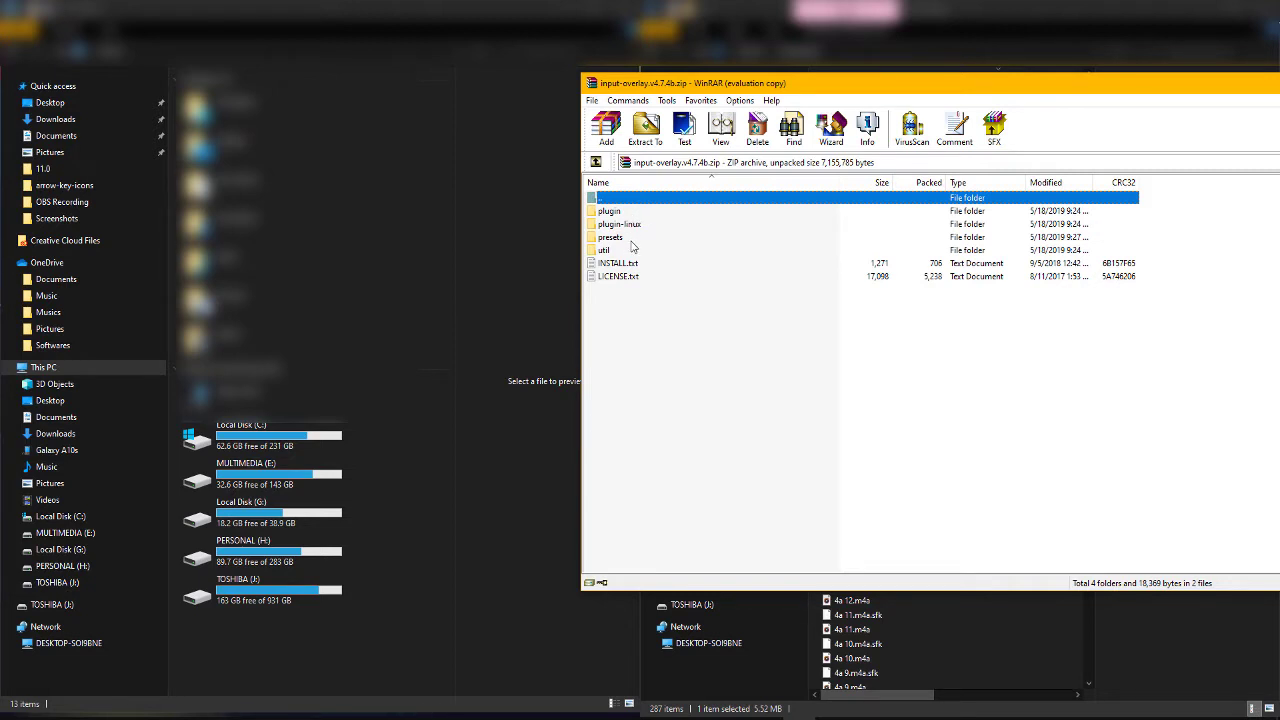
- Browse the archive's util and presets folders, returning to the archive root each time
click(630, 213)
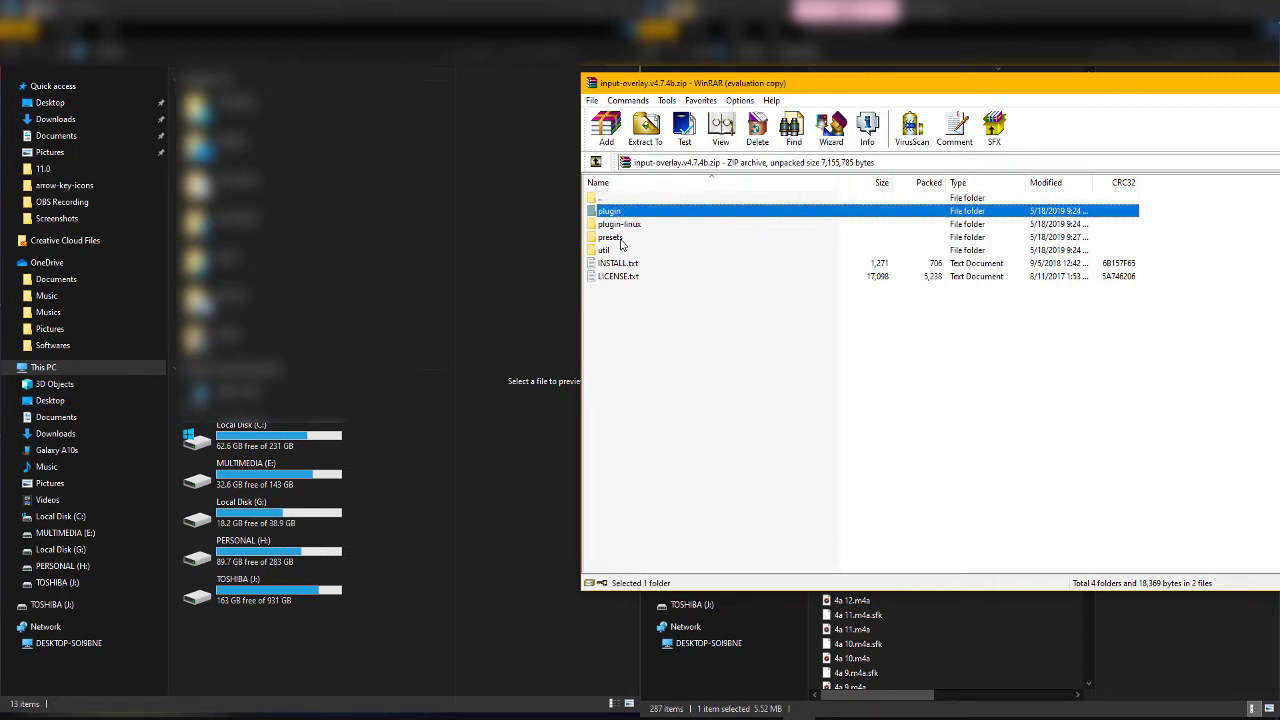
ctrl+click(621, 238)
double_click(621, 251)
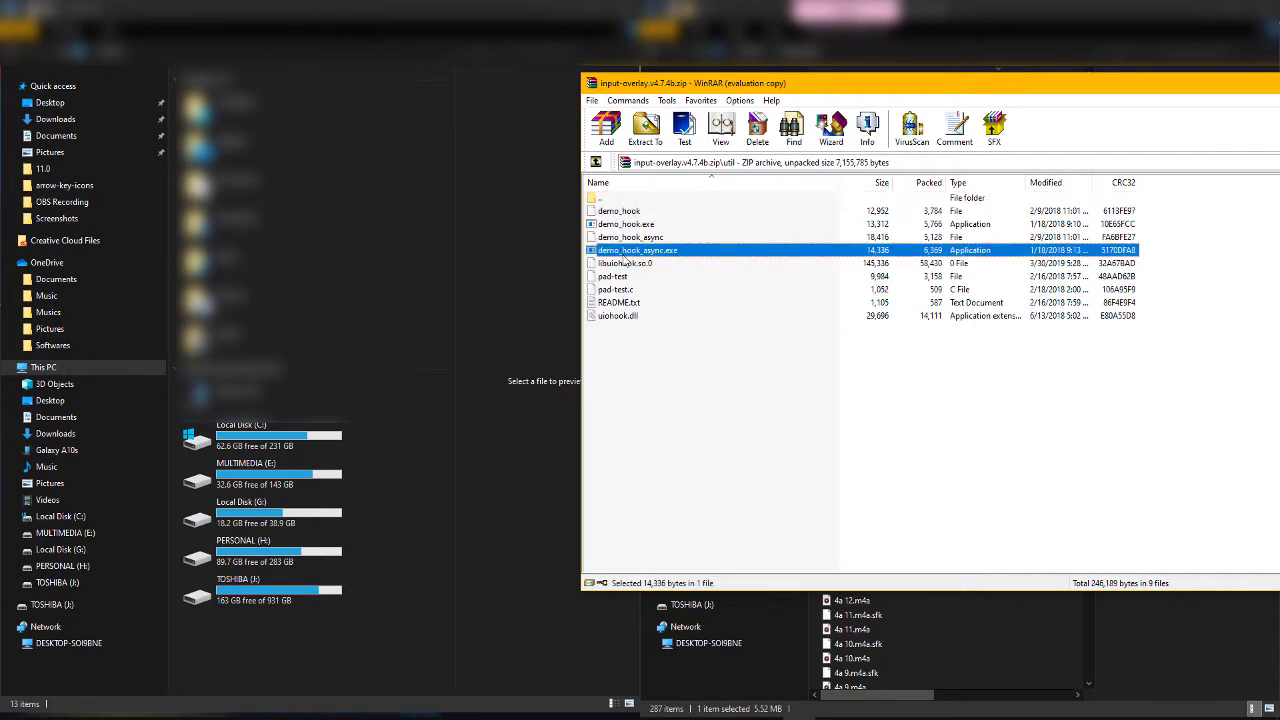
click(595, 163)
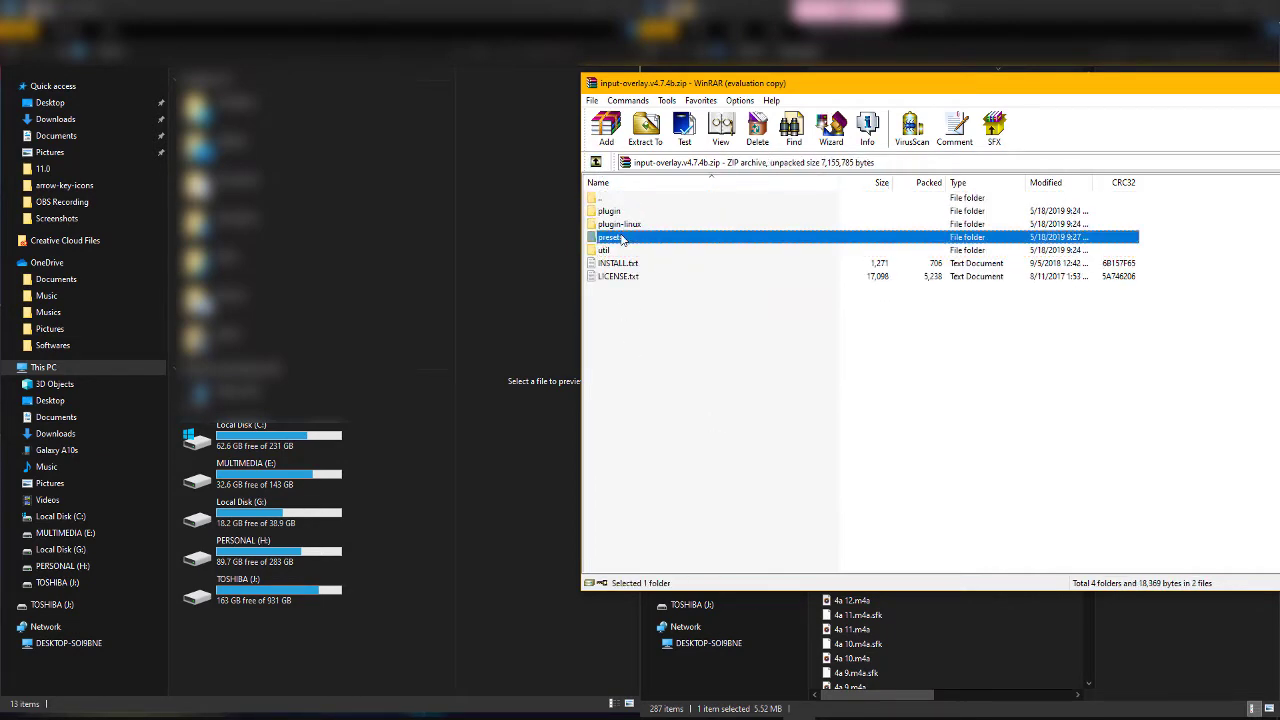
double_click(621, 237)
click(596, 163)
- Open the archive's plugin folder, select data and obs-plugins, and open Local Disk (C:) in Explorer
double_click(635, 212)
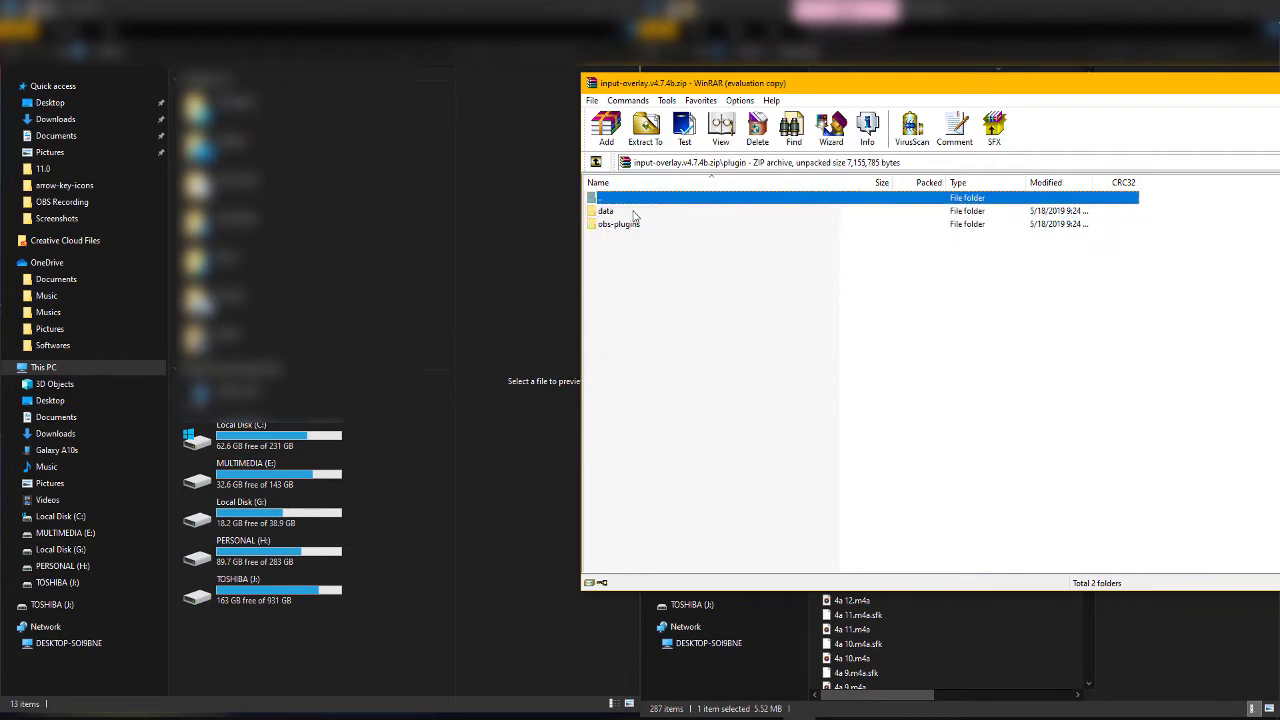
click(598, 163)
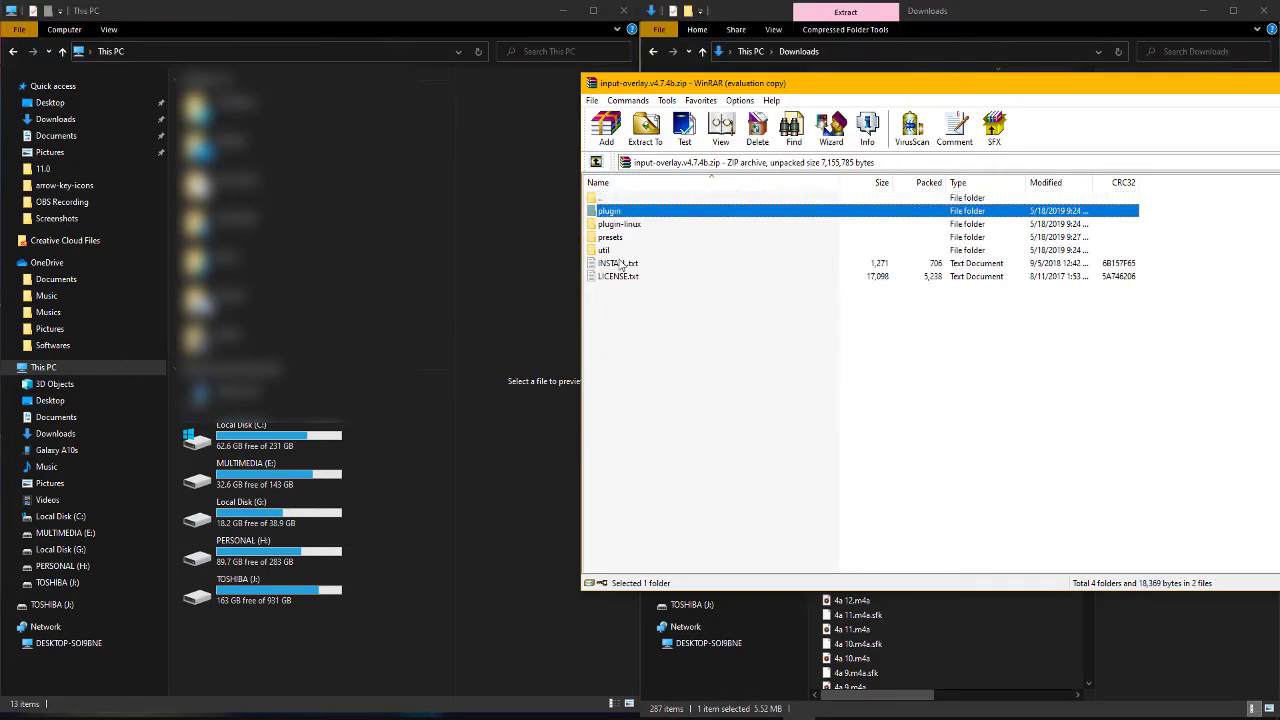
double_click(636, 213)
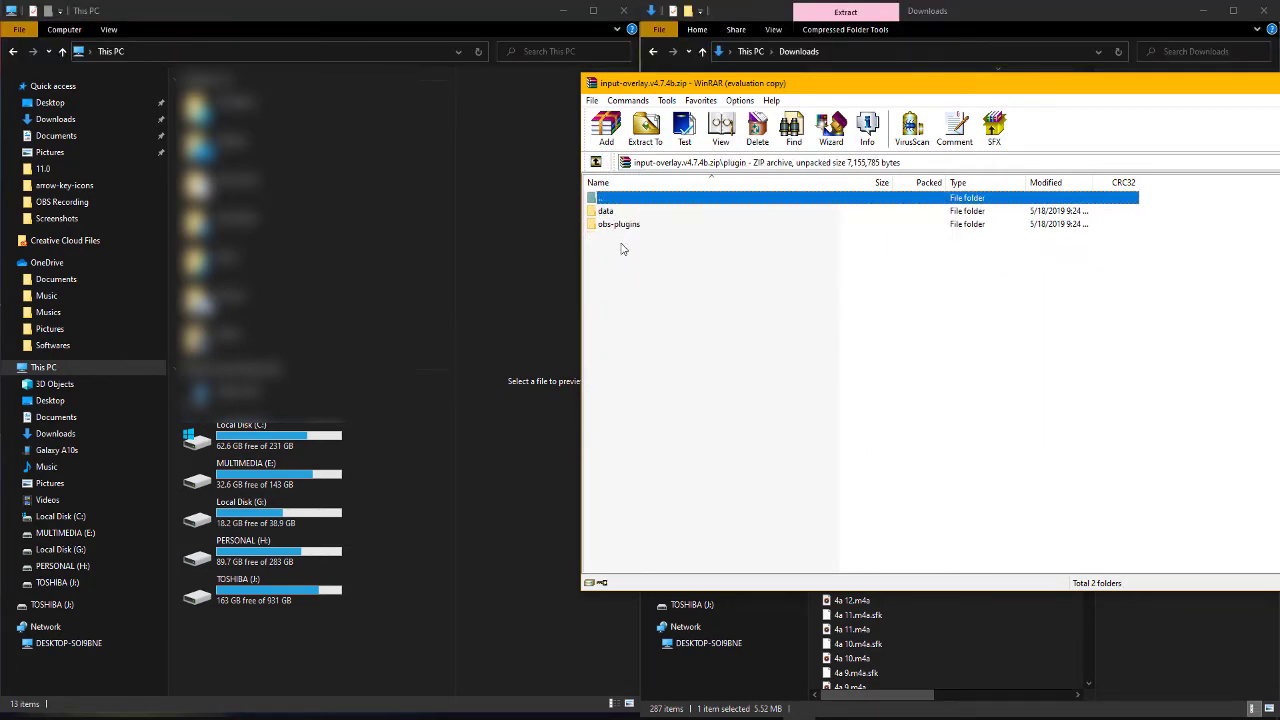
drag(591, 265, 622, 250)
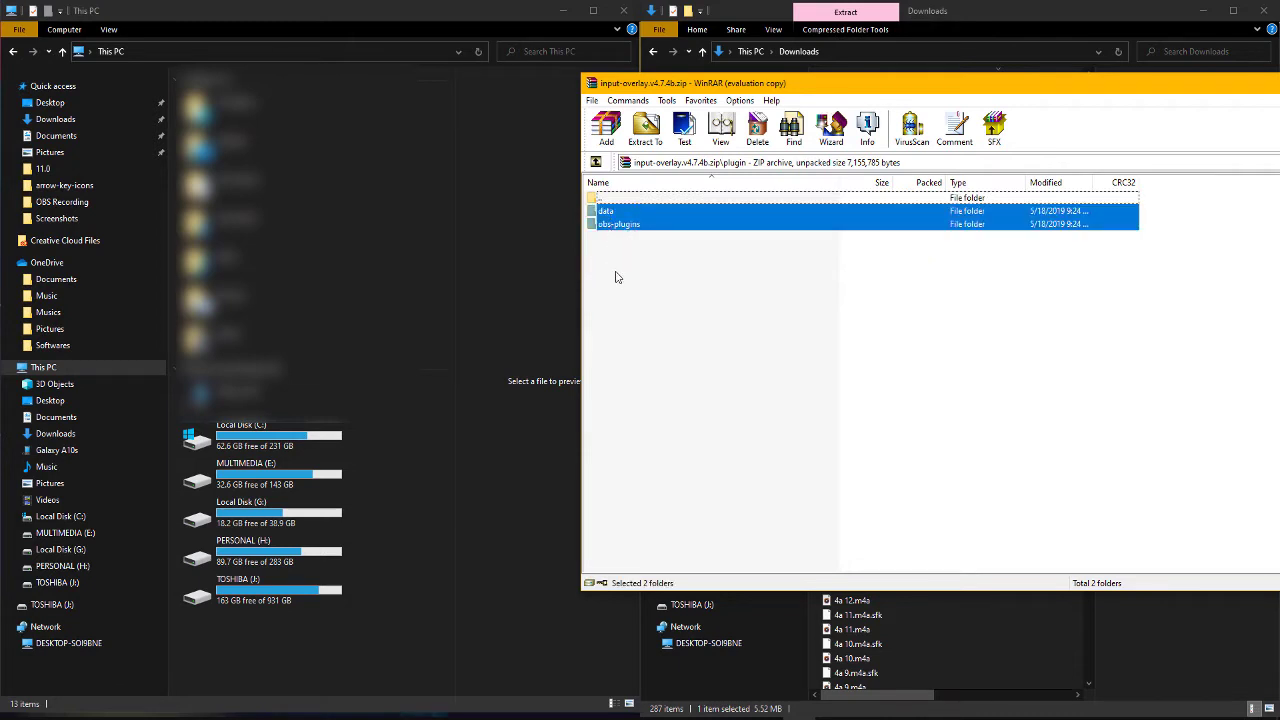
double_click(249, 427)
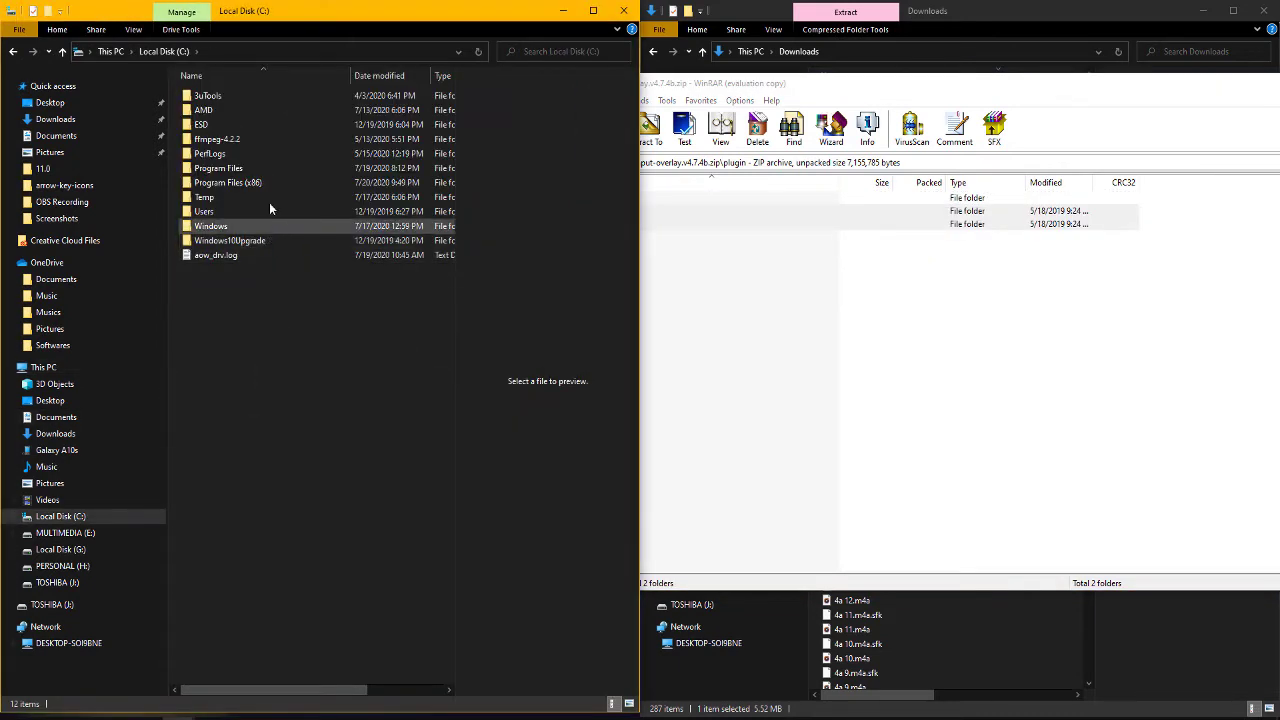
- Navigate Explorer to C:\Program Files\obs-studio and select the archive's data and obs-plugins folders
double_click(257, 170)
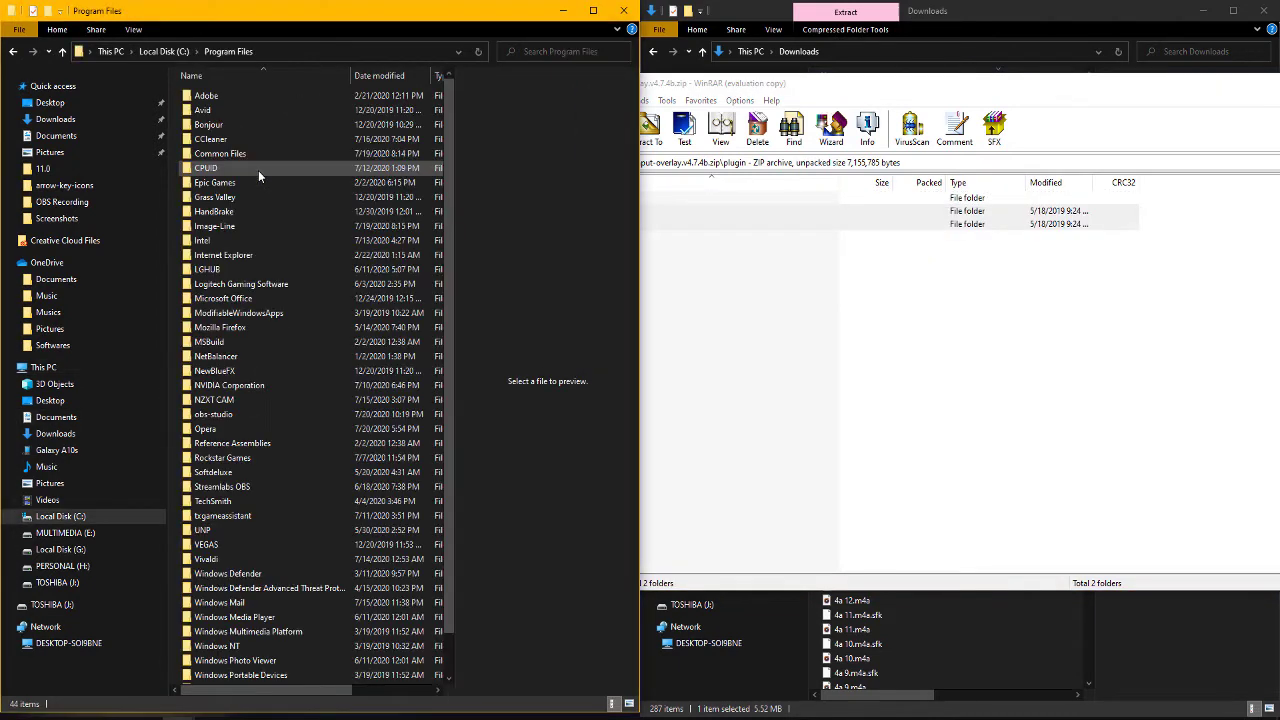
click(63, 51)
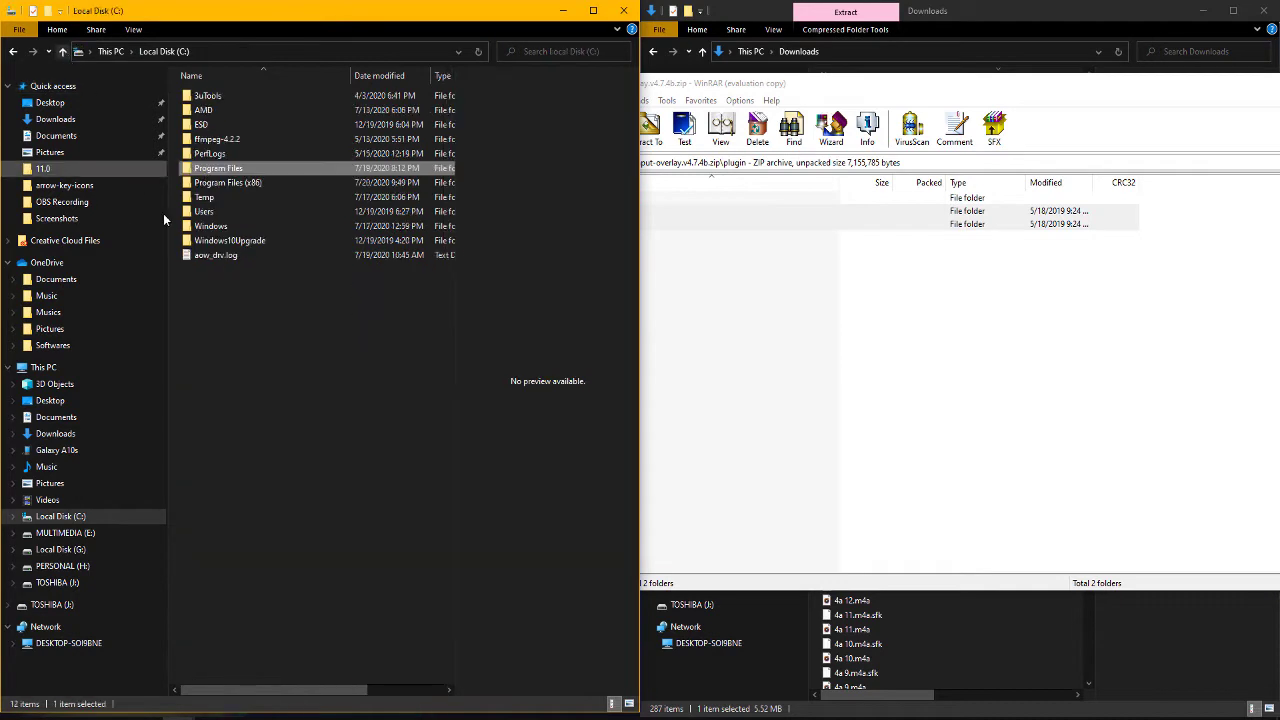
double_click(245, 167)
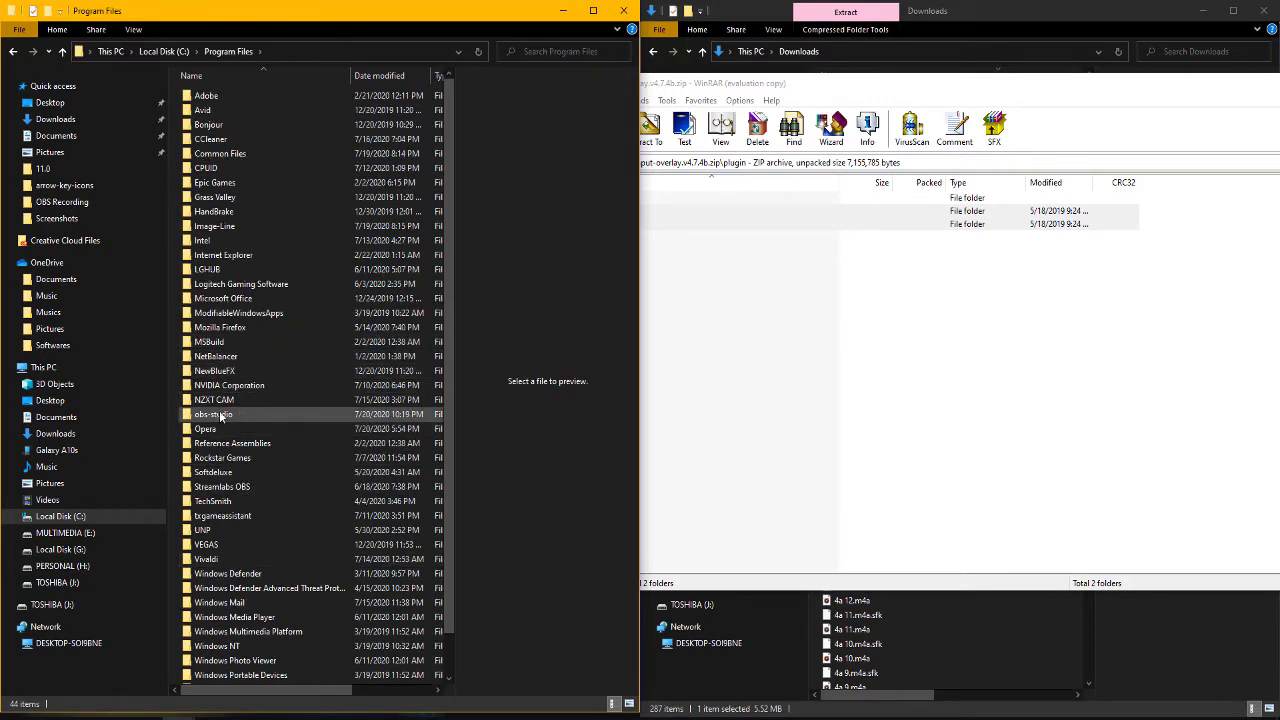
double_click(219, 414)
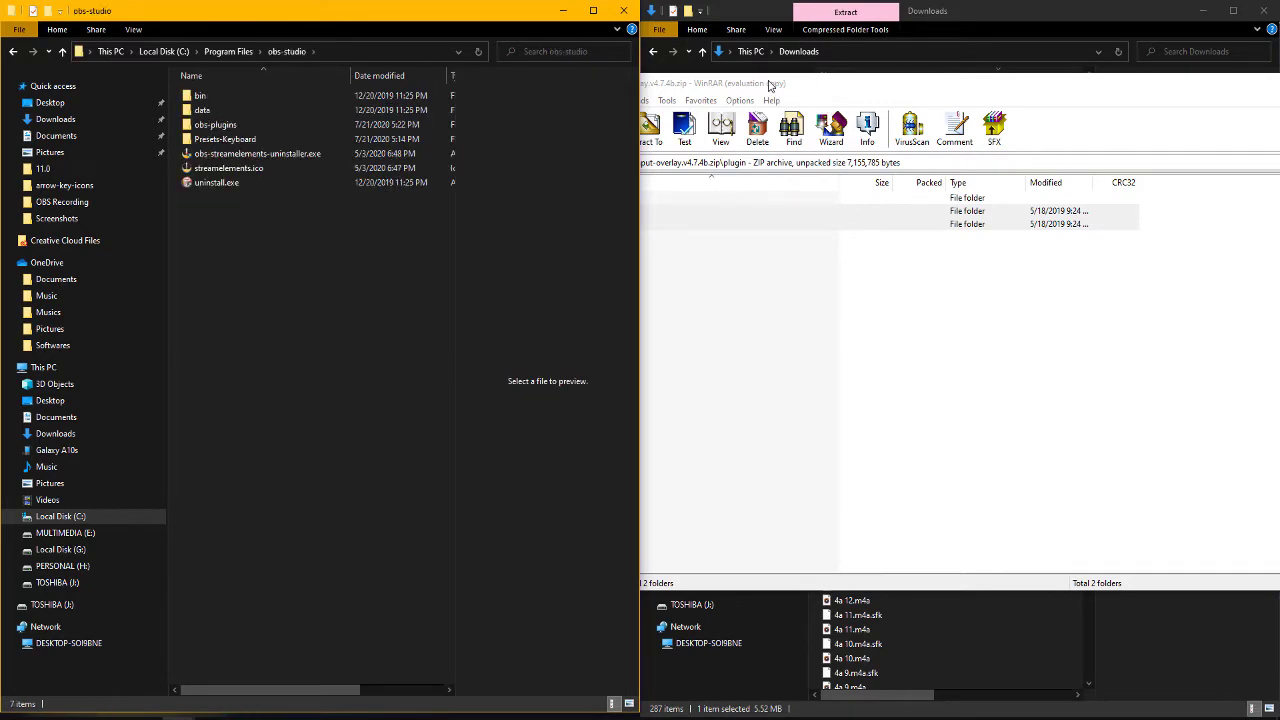
drag(733, 255, 255, 288)
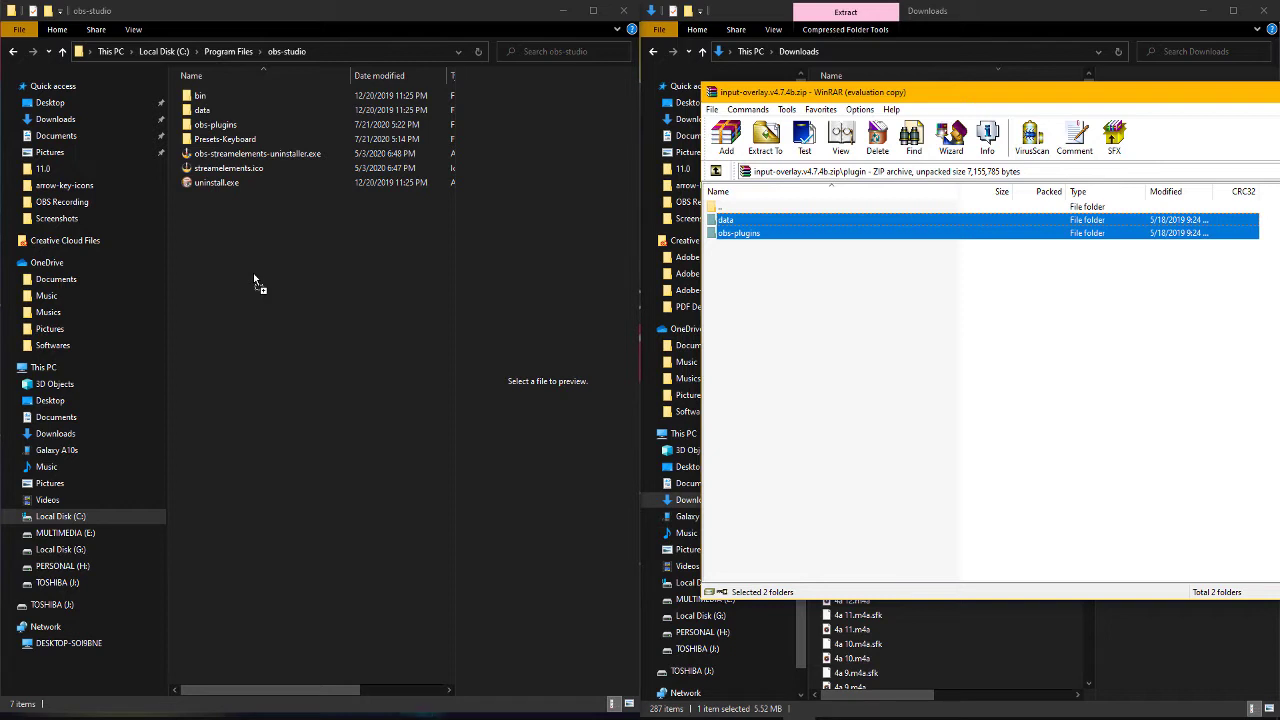
- Move the data and obs-plugins folders into obs-studio, granting administrator permission for each
drag(253, 273, 253, 273)
drag(653, 181, 514, 177)
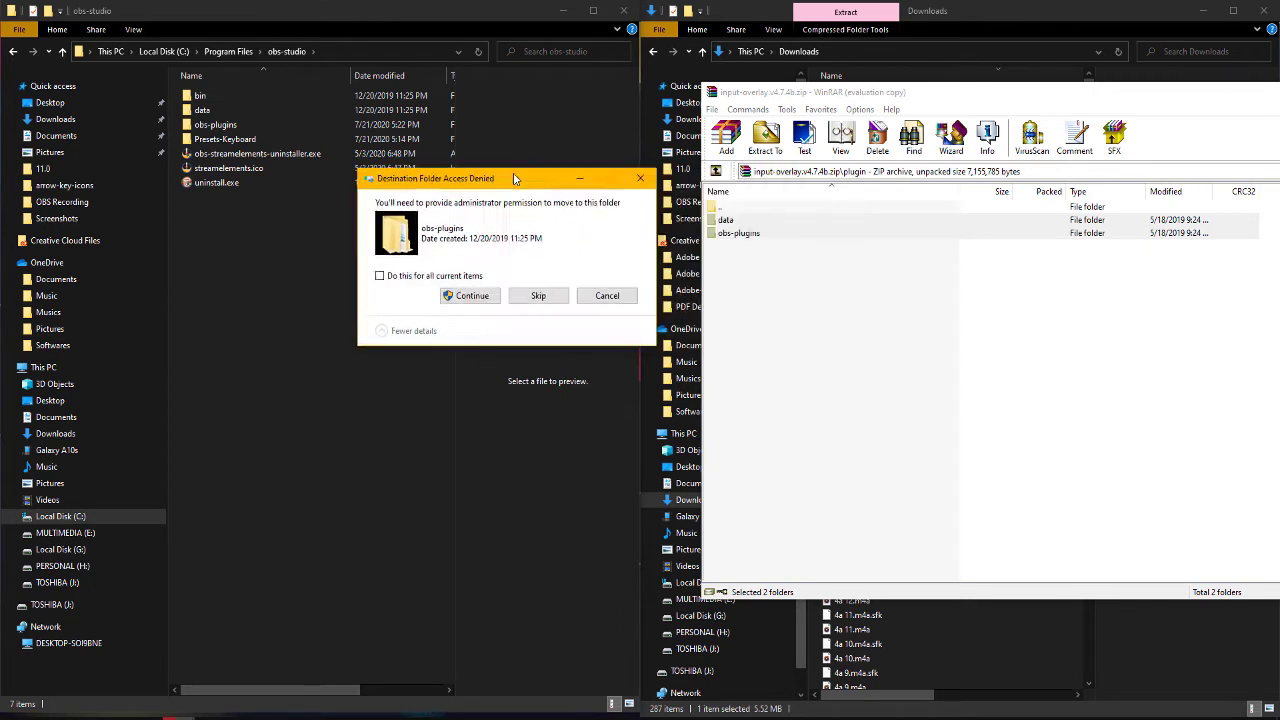
click(467, 295)
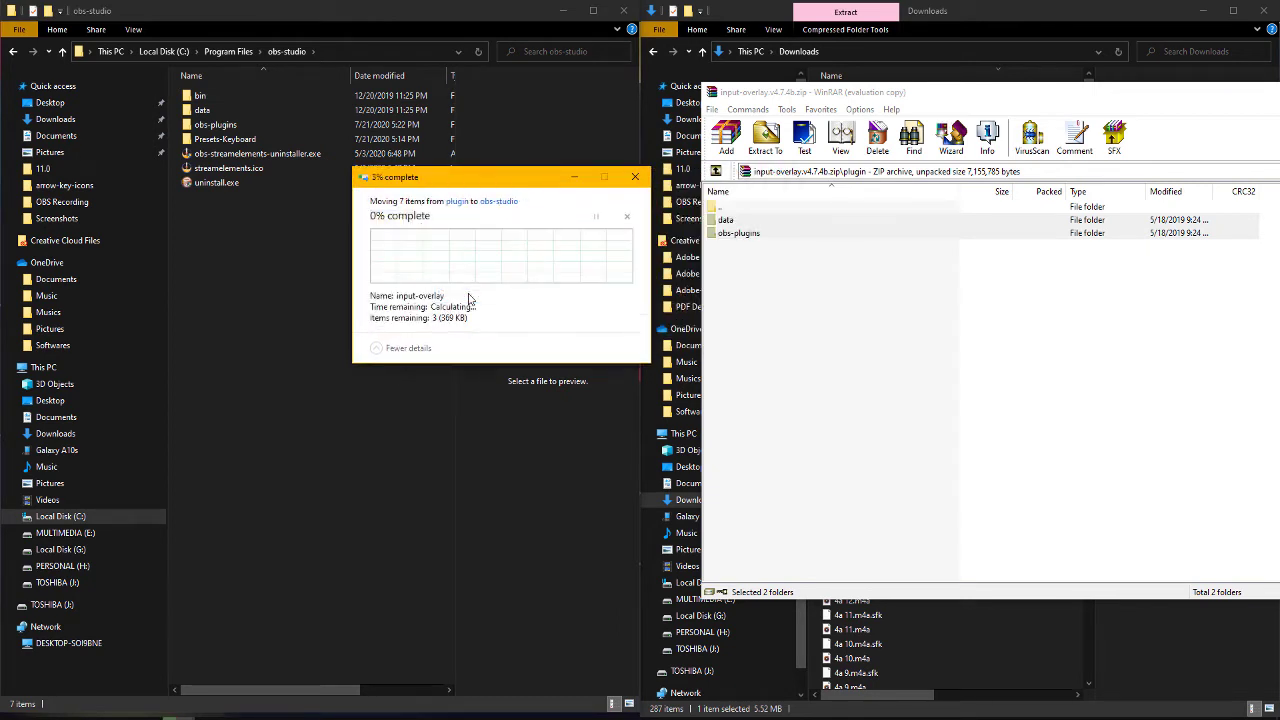
click(467, 295)
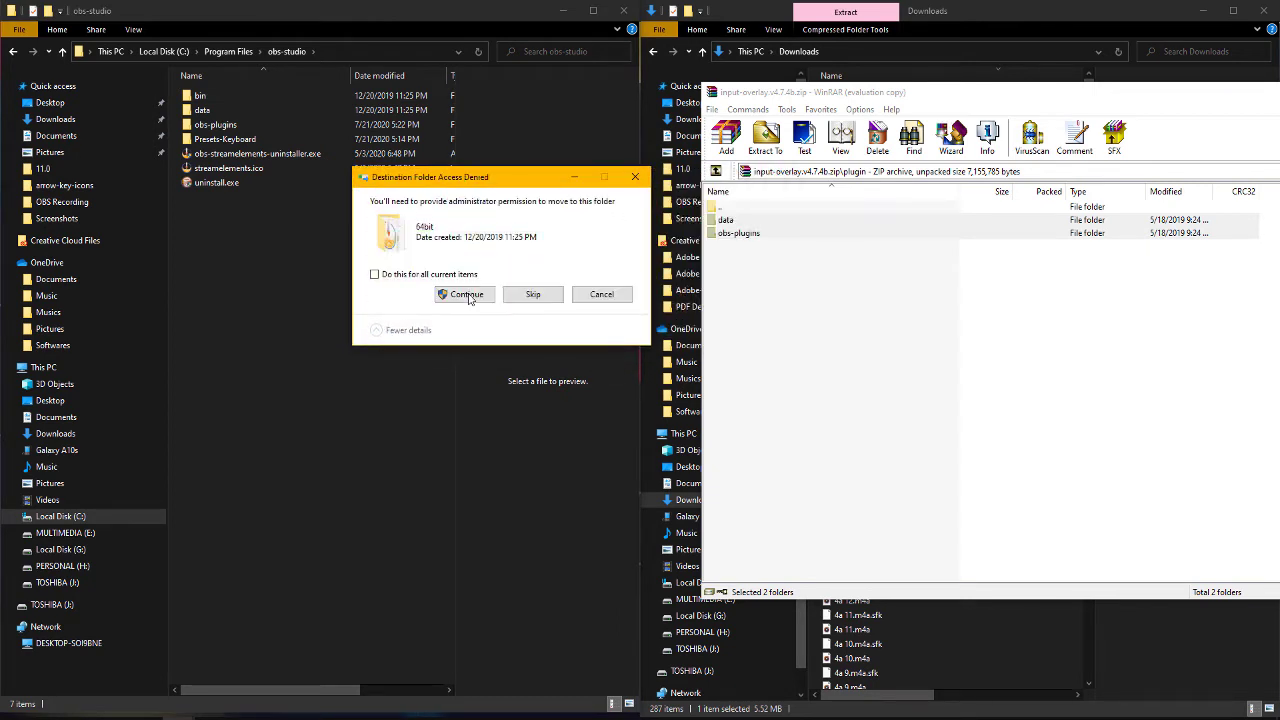
click(467, 295)
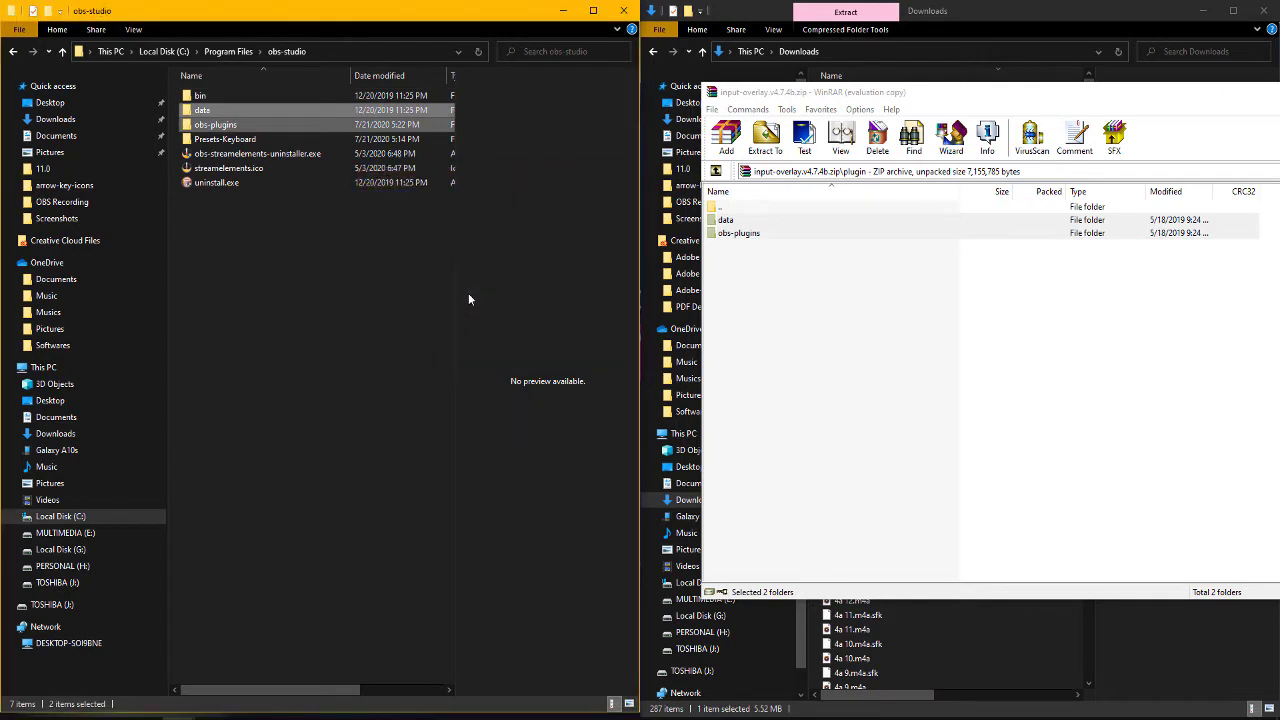
- Check the new input-overlay folder under data\obs-plugins, then return to obs-studio
double_click(232, 110)
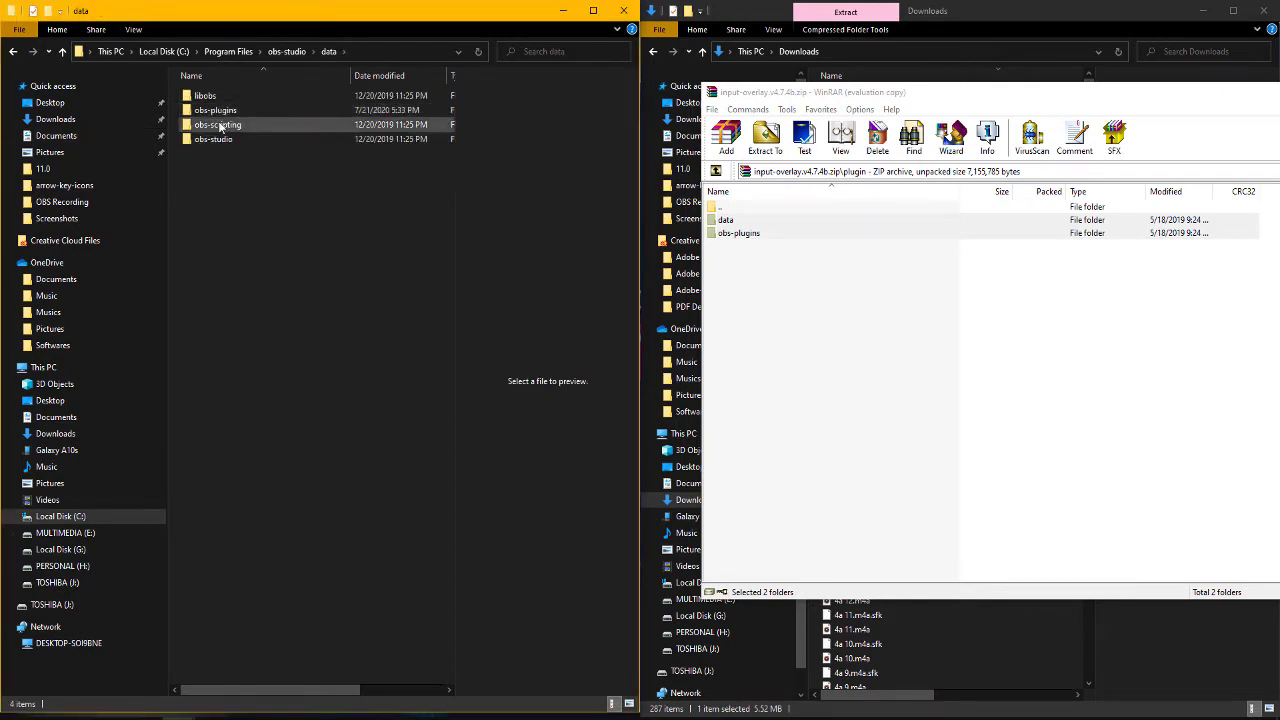
double_click(234, 112)
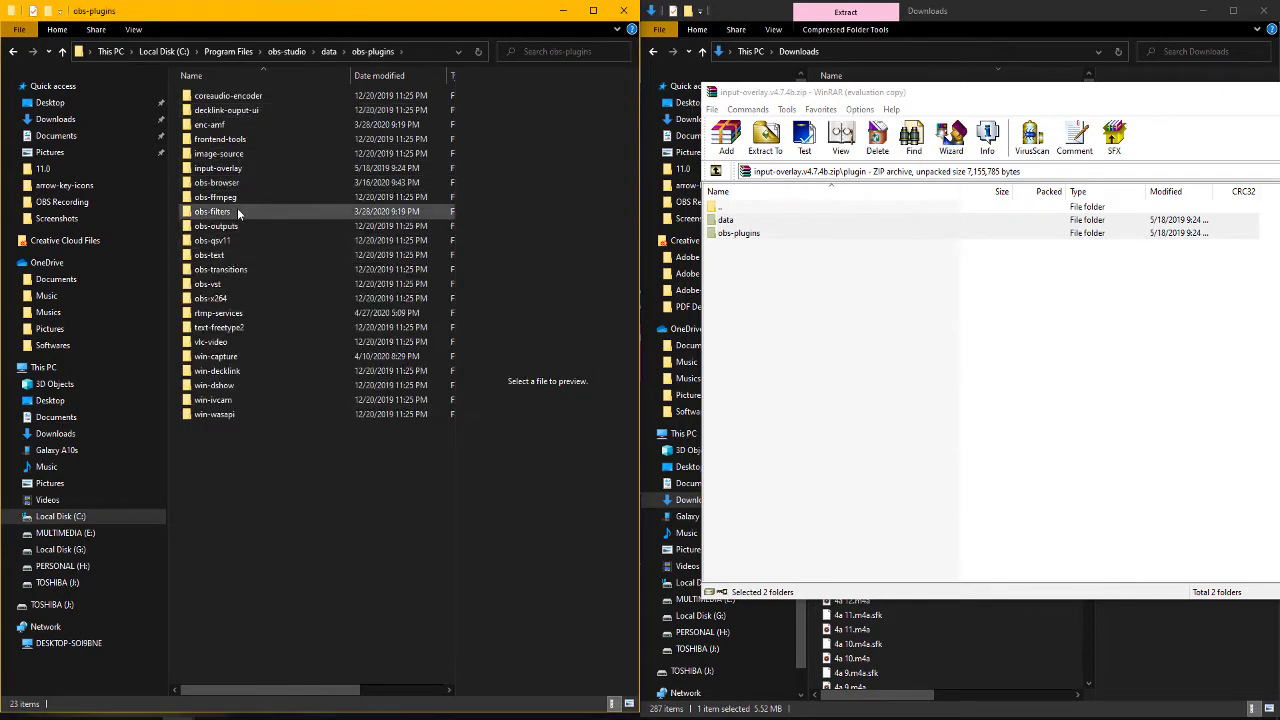
double_click(242, 168)
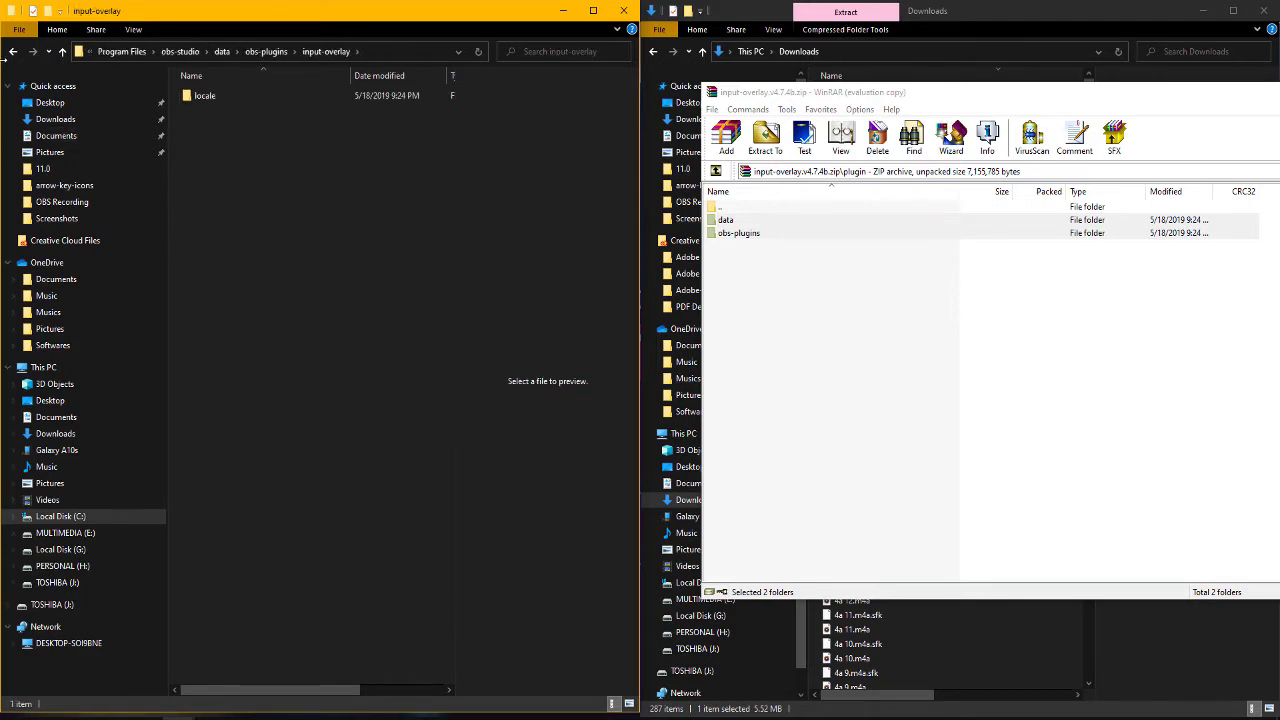
click(62, 52)
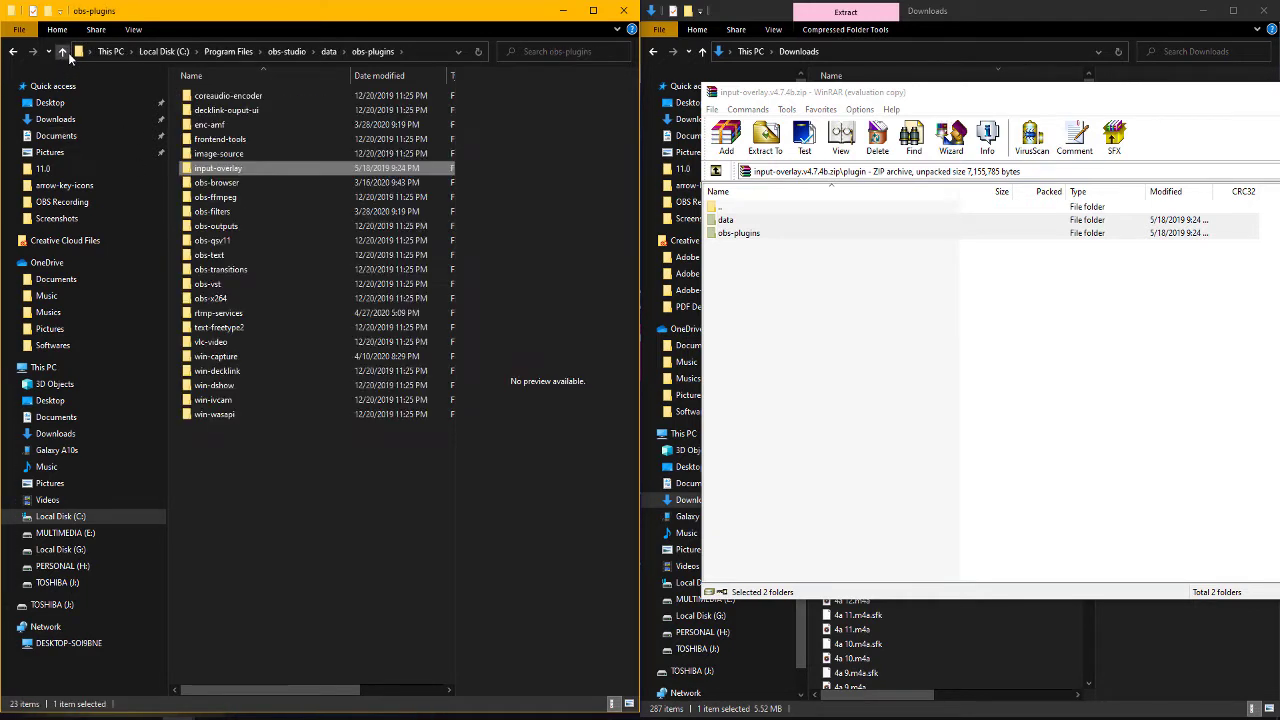
click(64, 53)
click(252, 181)
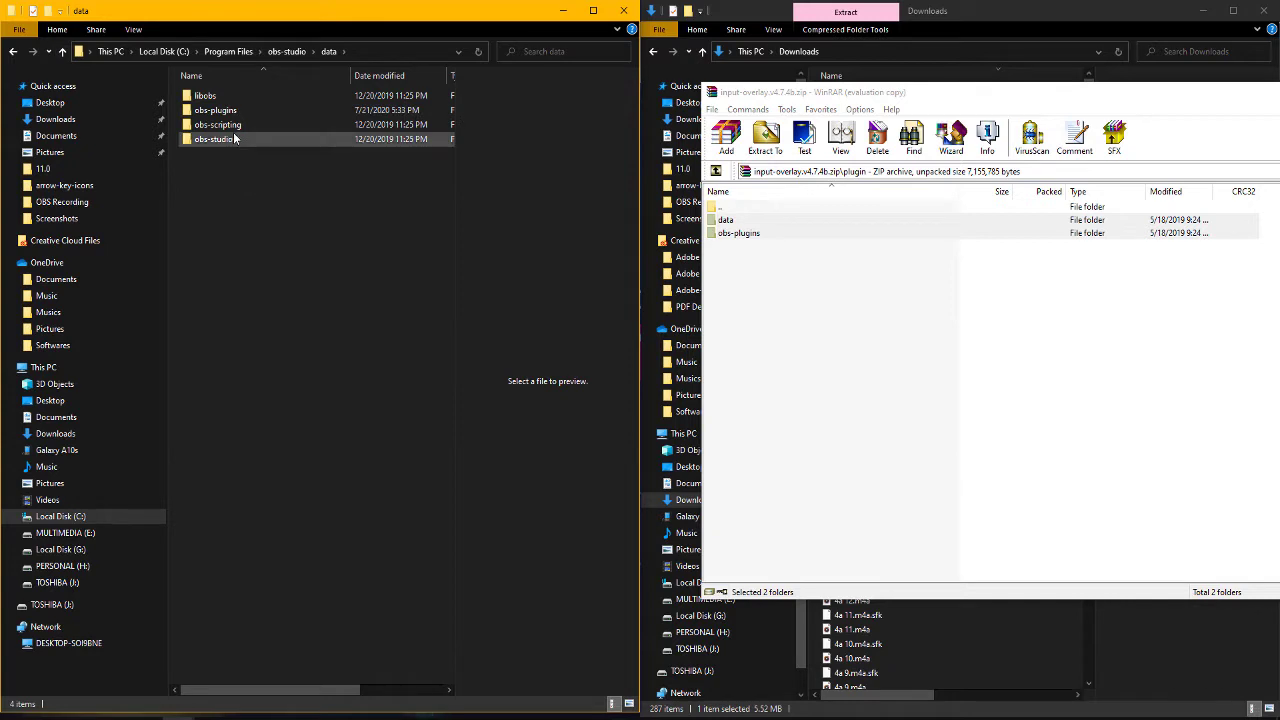
click(62, 52)
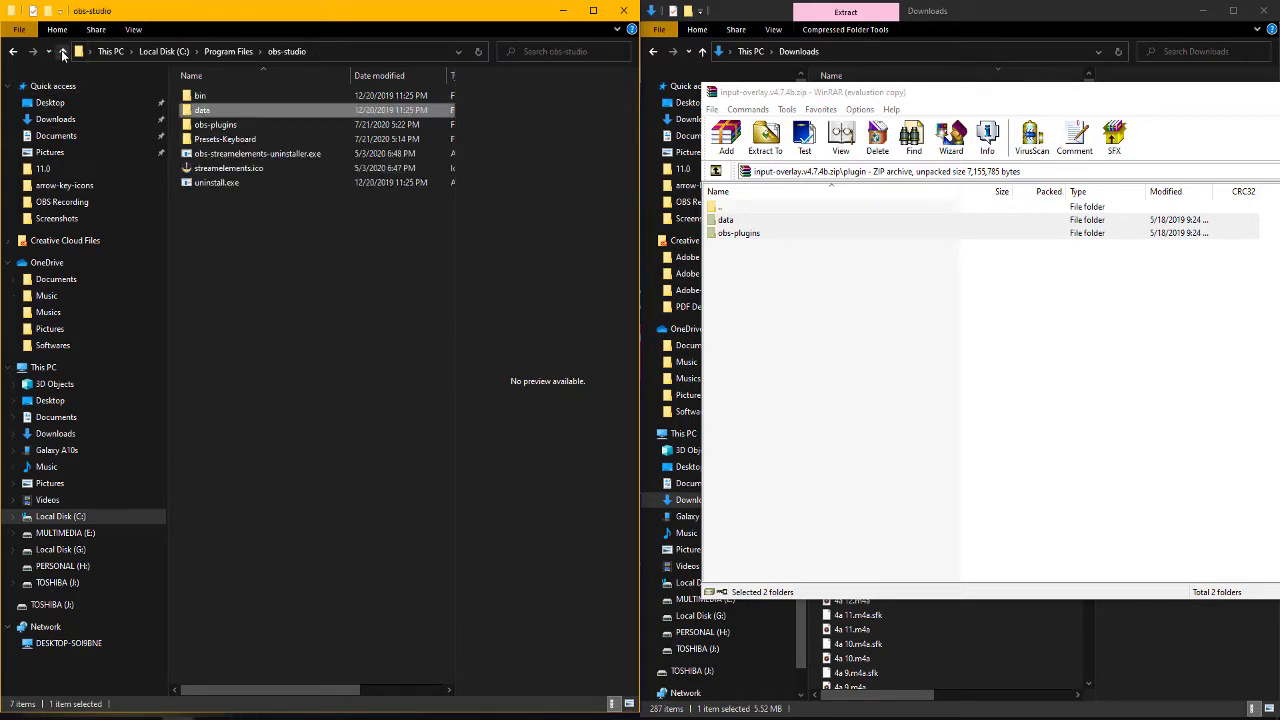
- Review the plugin files, including input-overlay.dll, in obs-plugins\64bit, then return to obs-studio
click(230, 126)
double_click(230, 126)
double_click(230, 96)
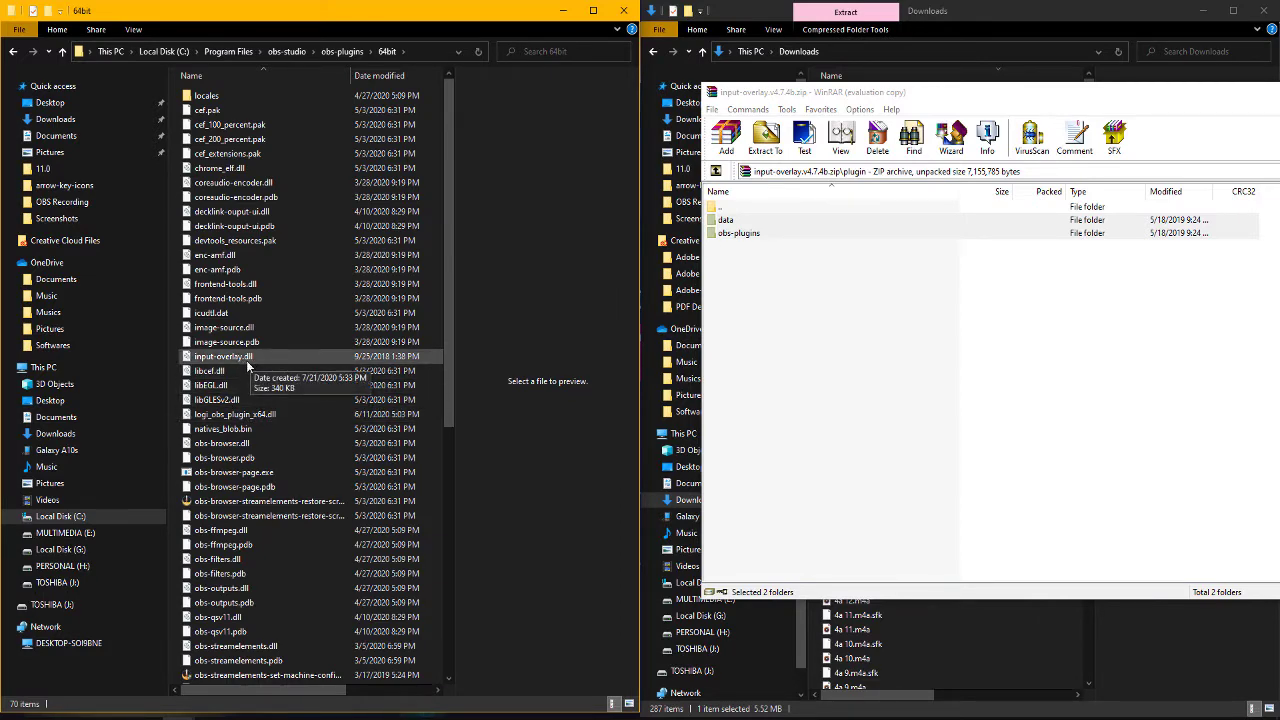
scroll(252, 450, down, 10)
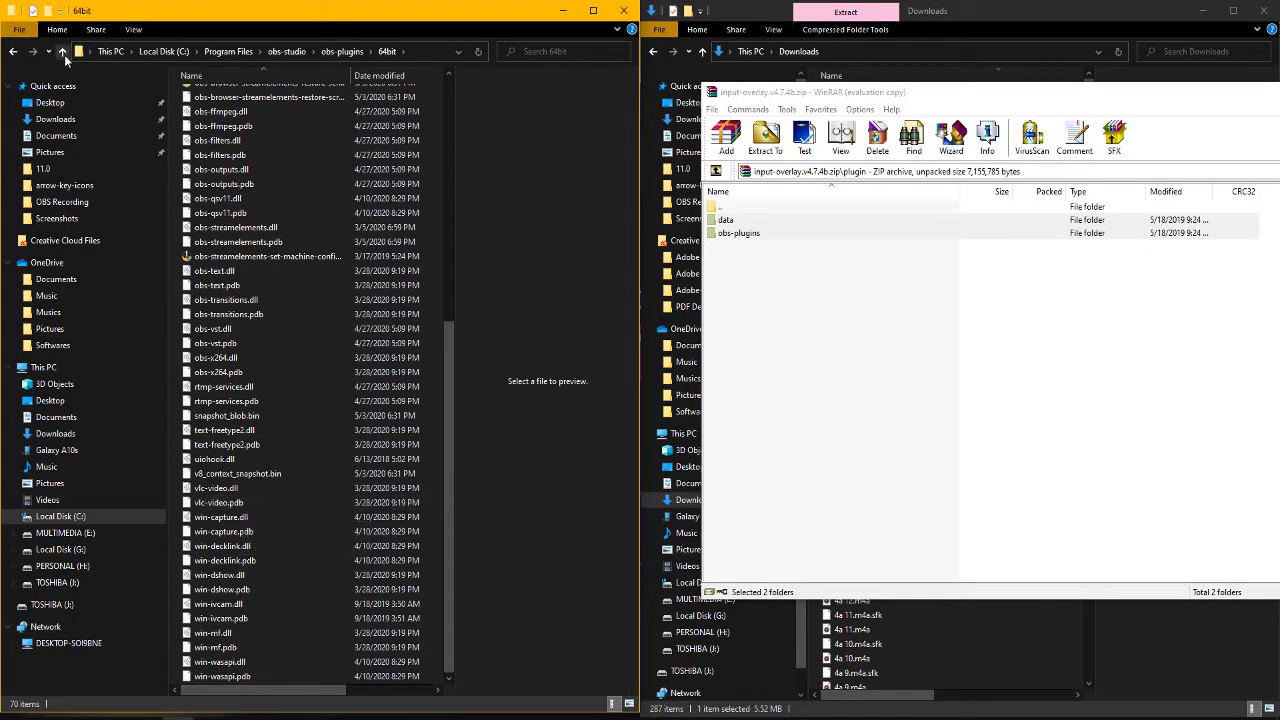
click(62, 51)
click(62, 51)
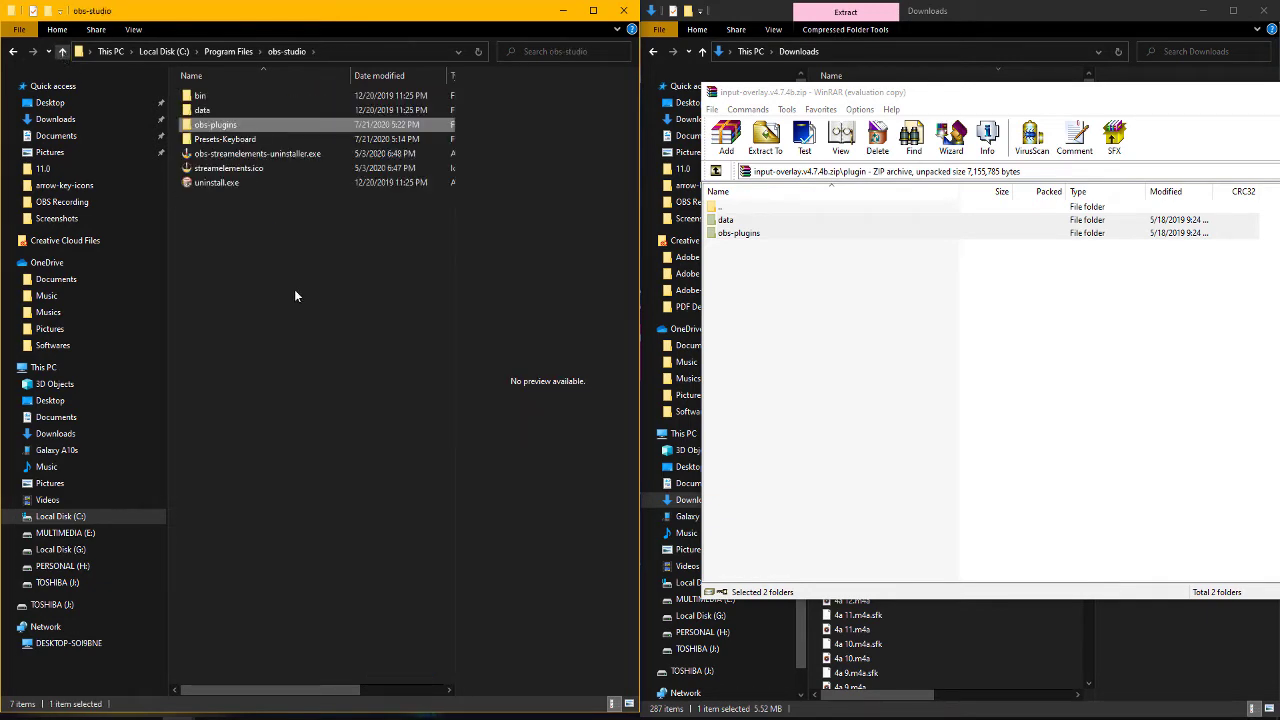
click(341, 290)
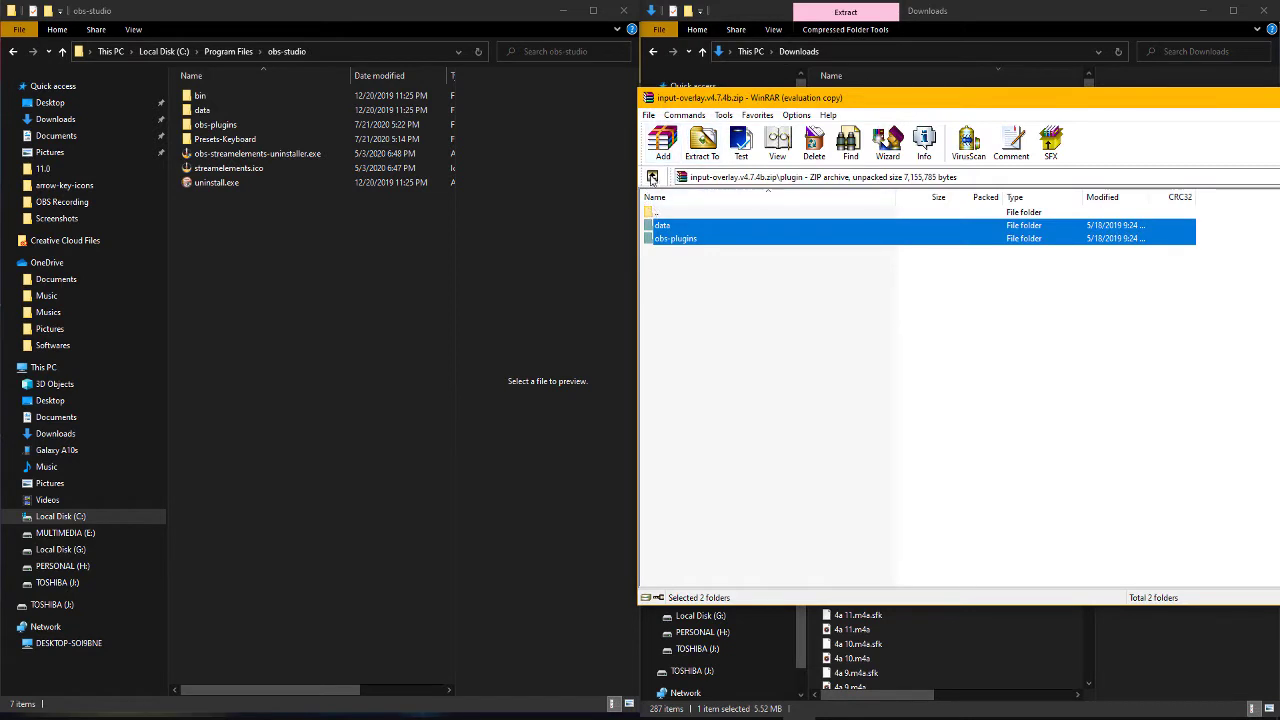
- Show the archive's presets folder of preset zips in WinRAR, then bring OBS Studio forward
click(652, 177)
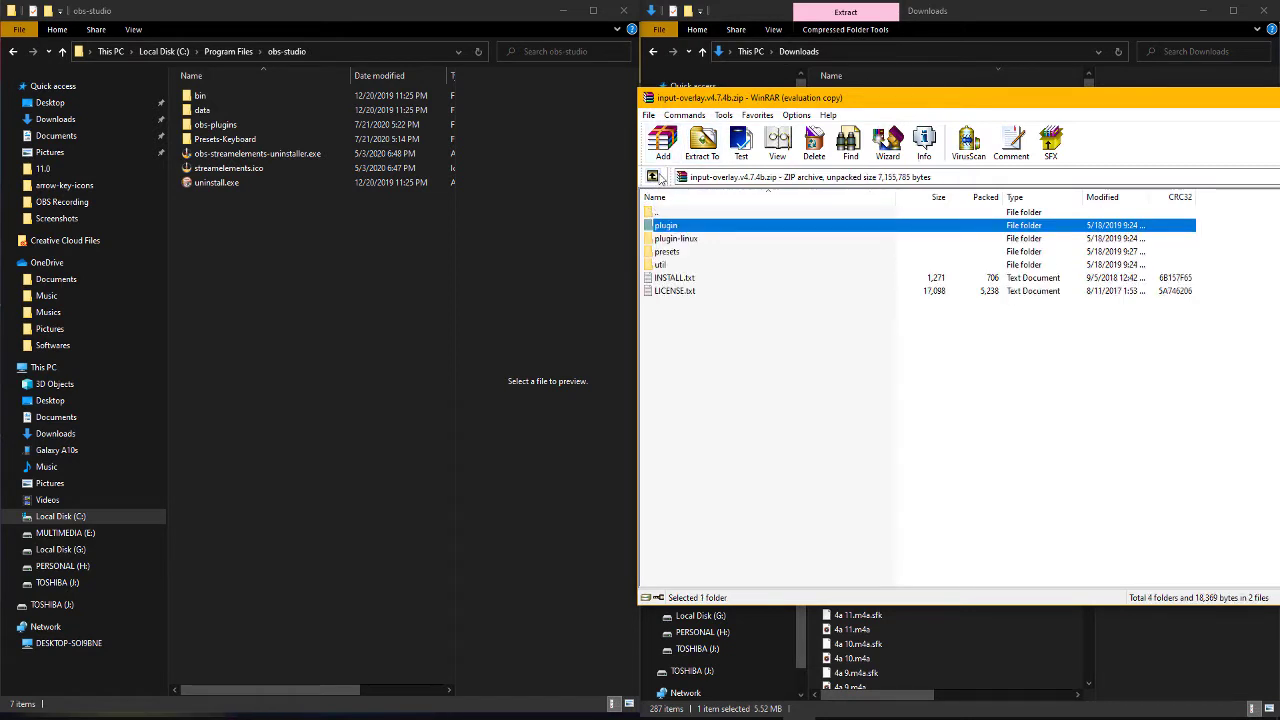
double_click(688, 252)
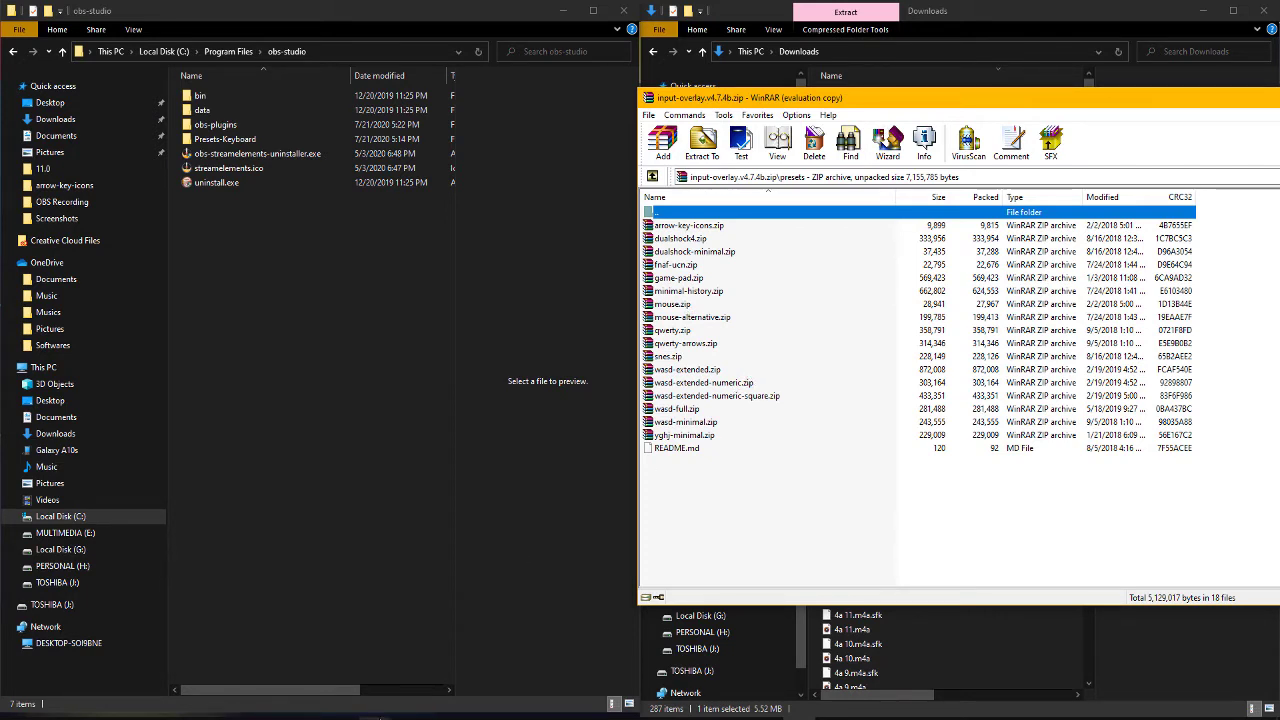
click(380, 717)
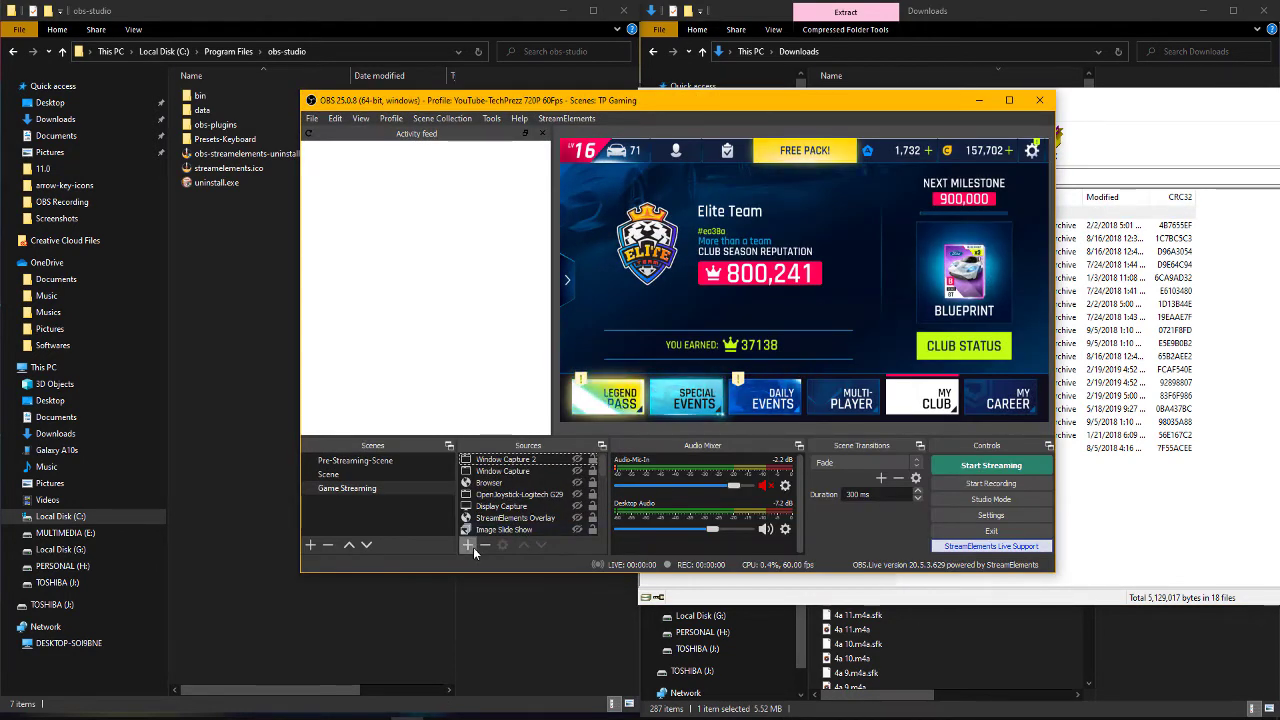
- Restart OBS and confirm Input Overlay and Input History now appear among addable sources
click(470, 546)
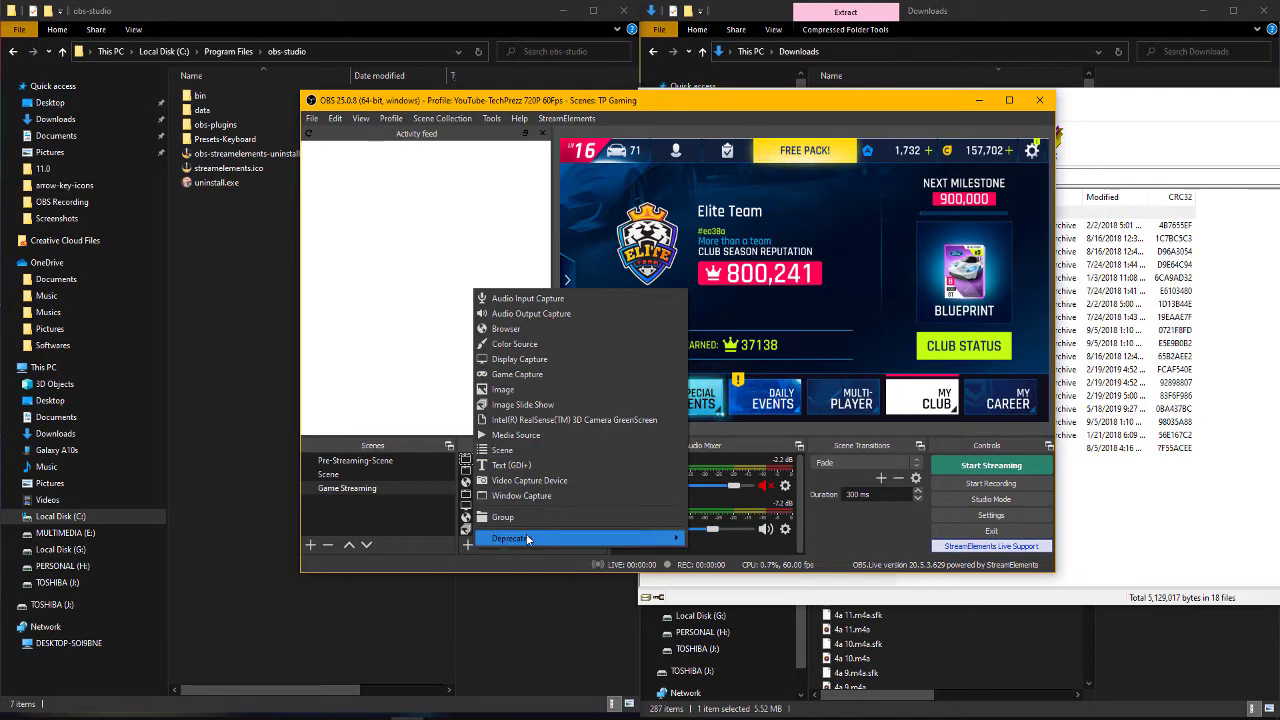
click(486, 563)
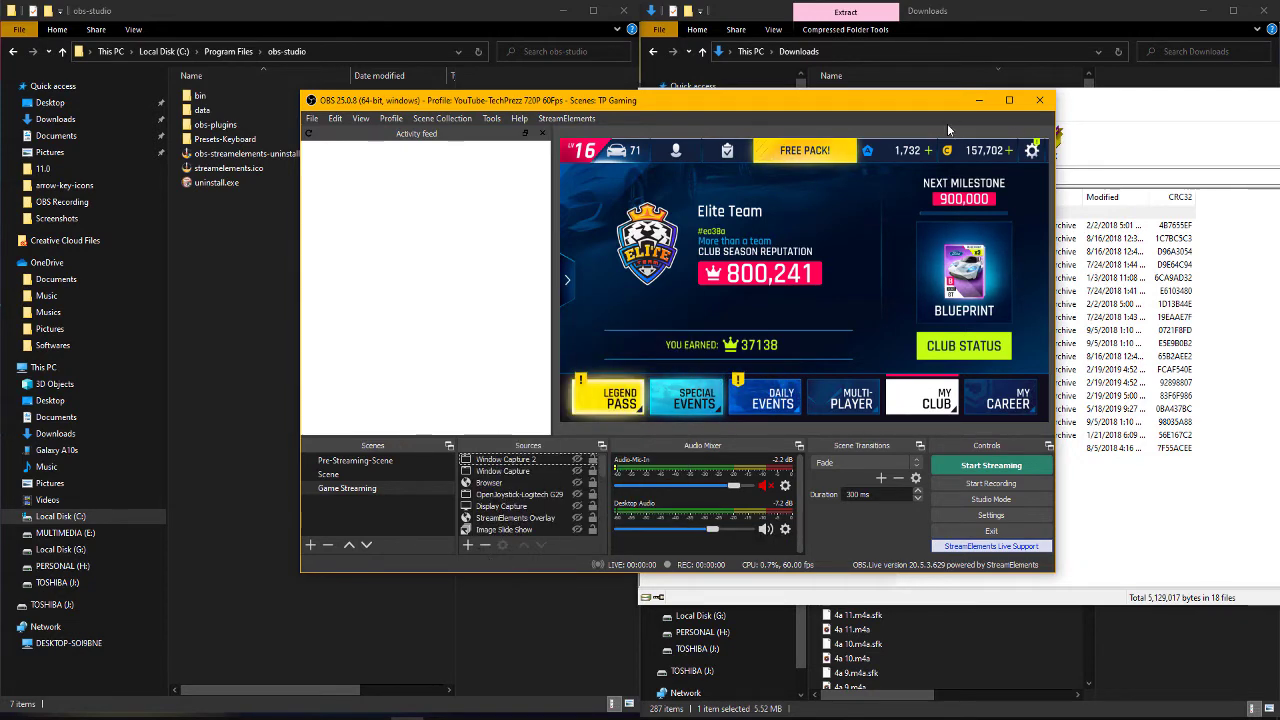
click(1038, 101)
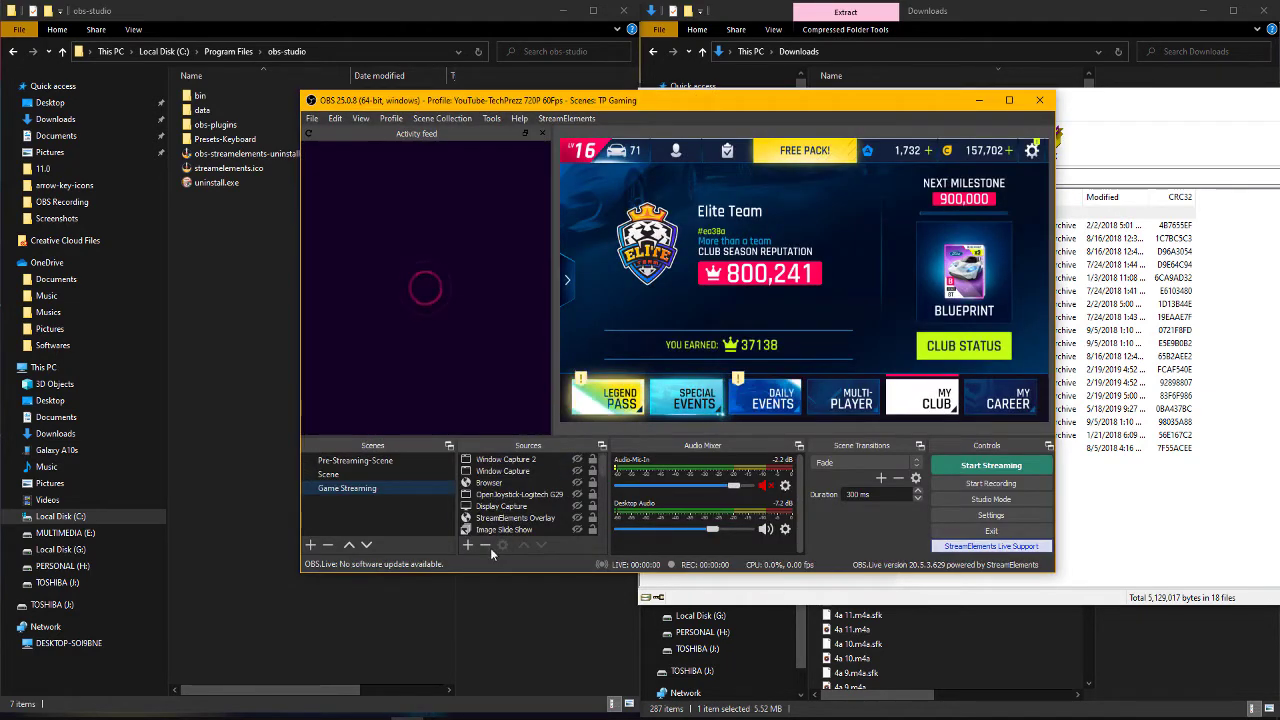
click(468, 545)
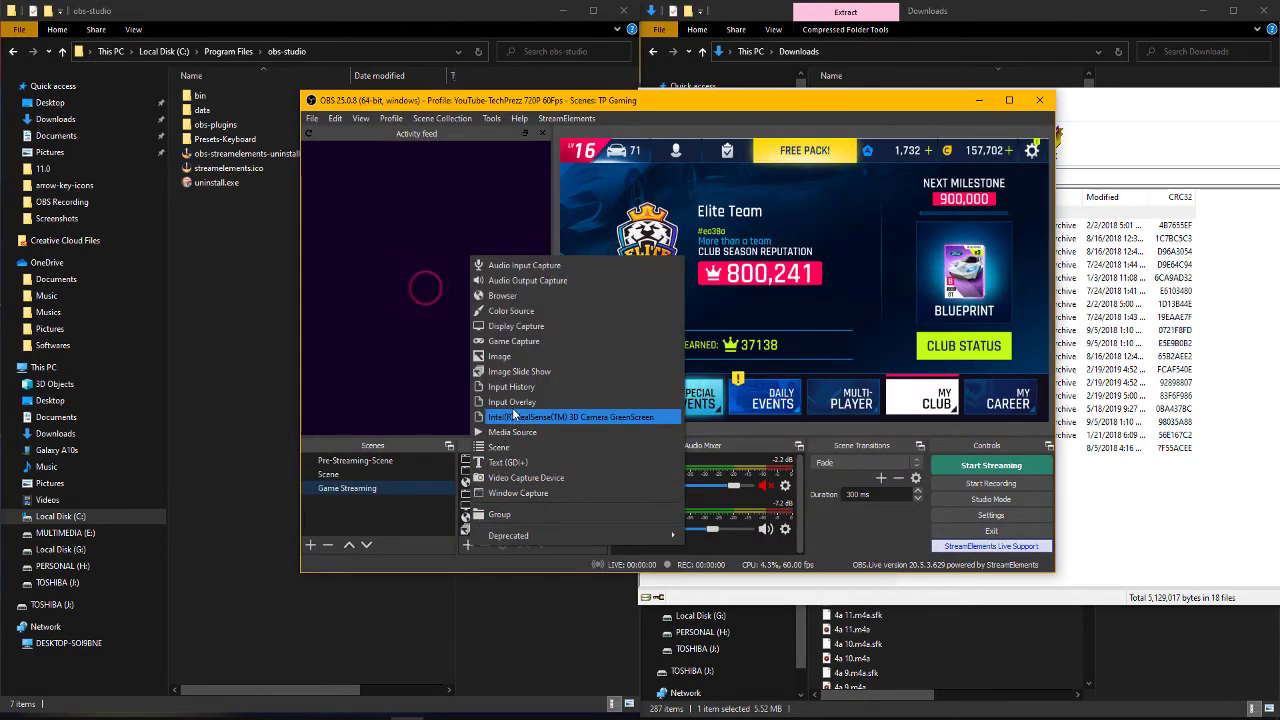
- Dismiss the Sources list, minimise OBS, and arrange WinRAR's presets list beside the obs-studio folder
key(Escape)
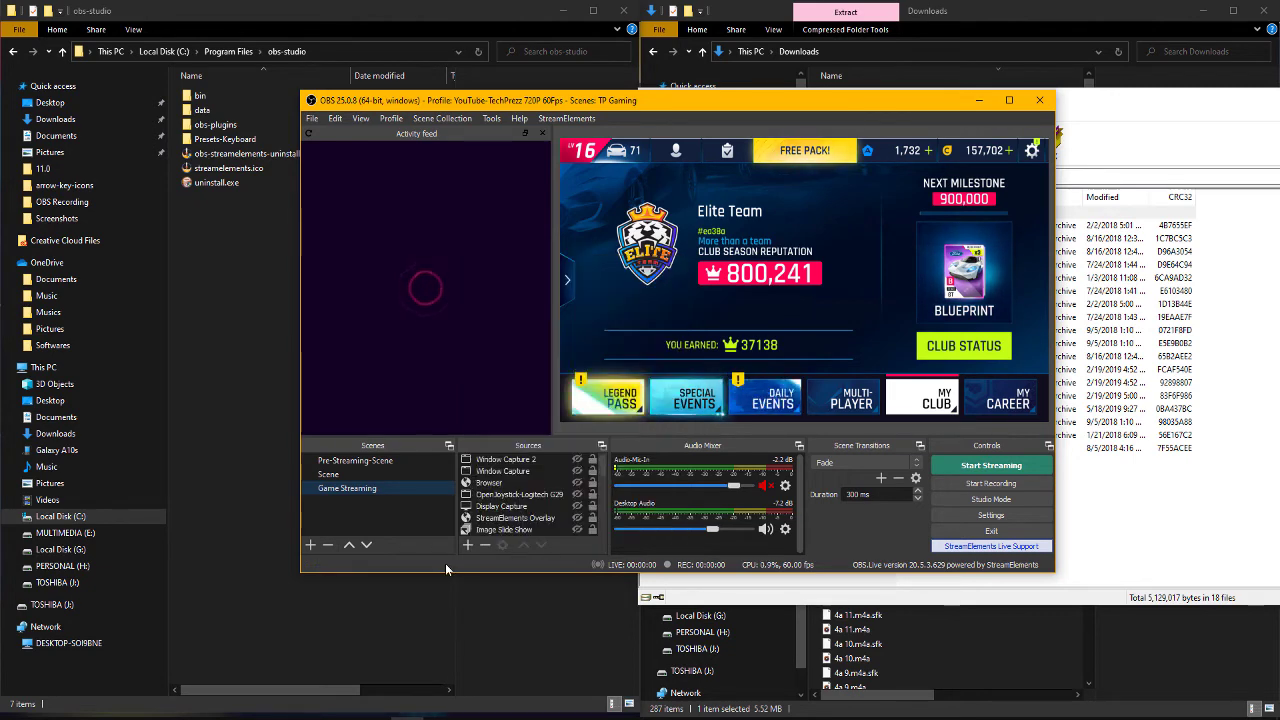
click(979, 101)
click(286, 232)
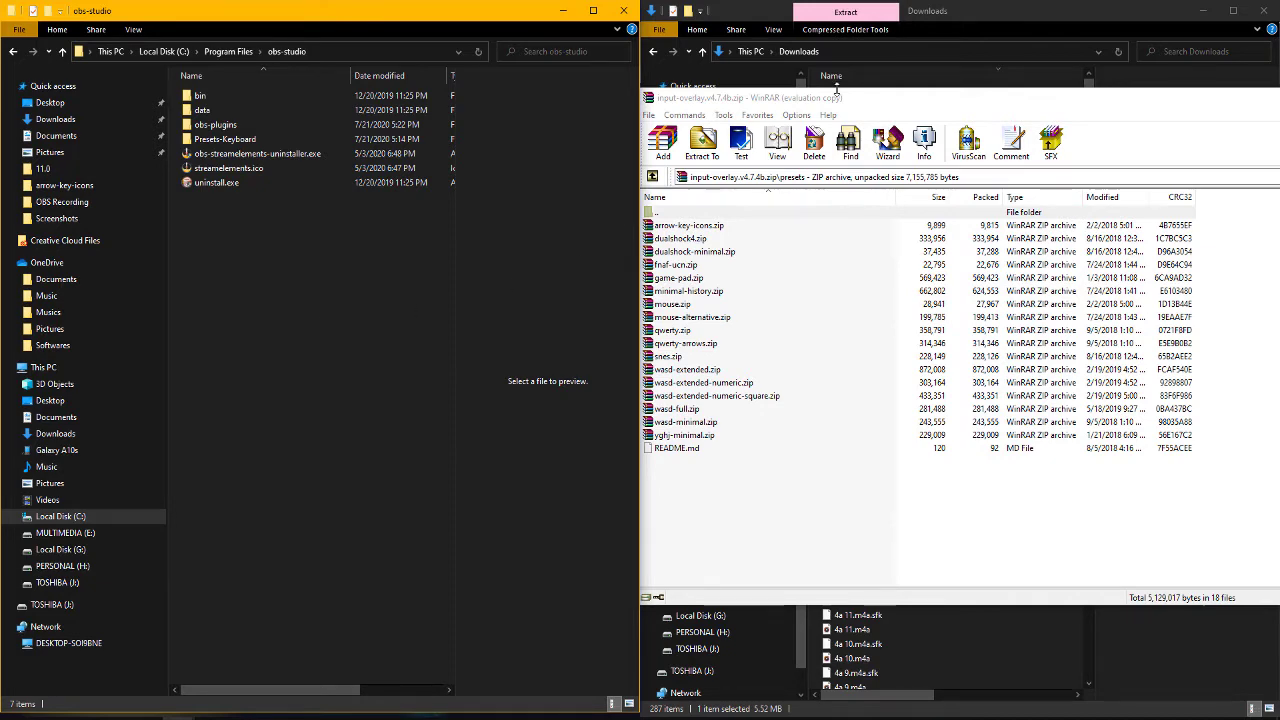
drag(840, 97, 870, 63)
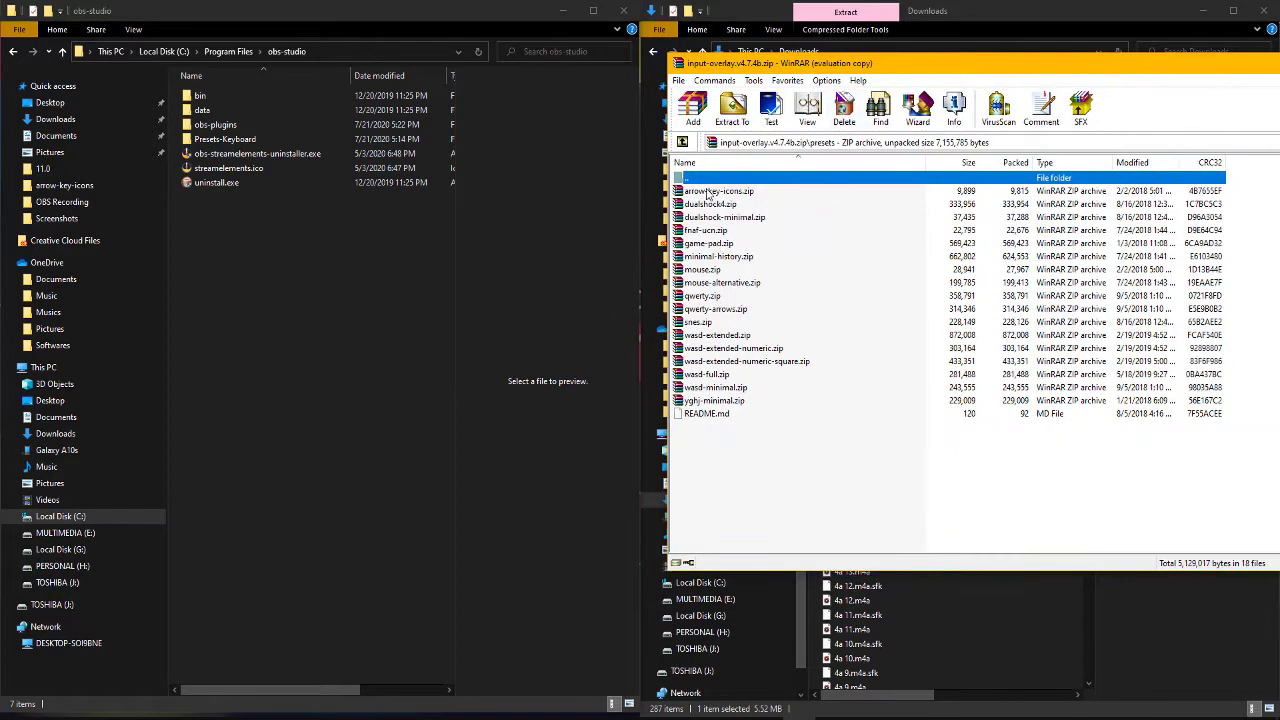
click(701, 422)
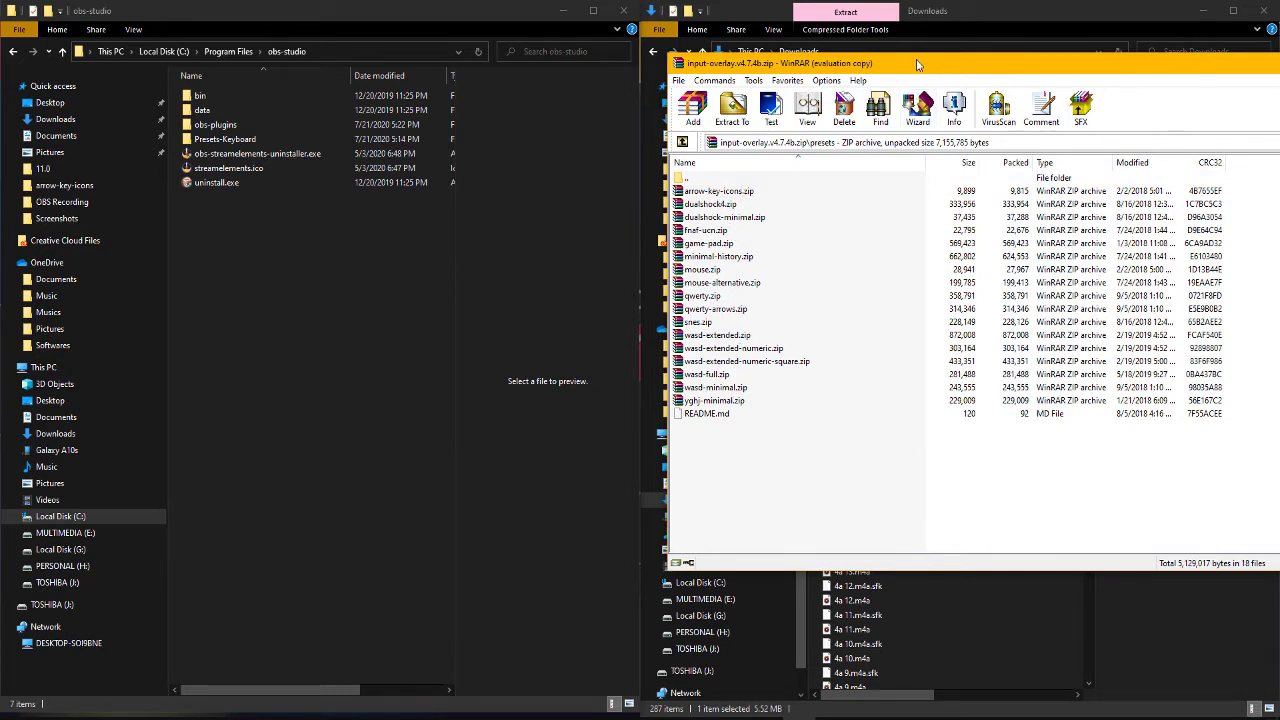
click(294, 291)
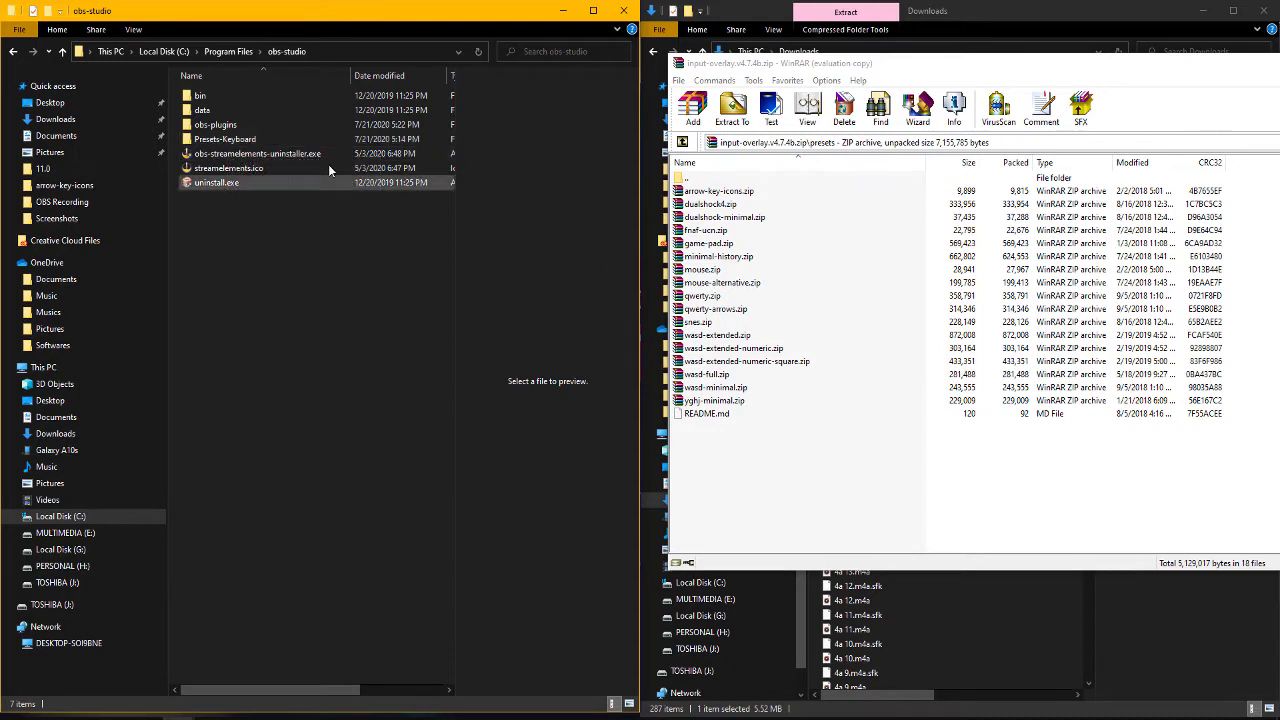
- Open Presets-Keyboard and compare wasd-extended.zip with arrow-key-icons.zip in WinRAR's presets folder
double_click(274, 138)
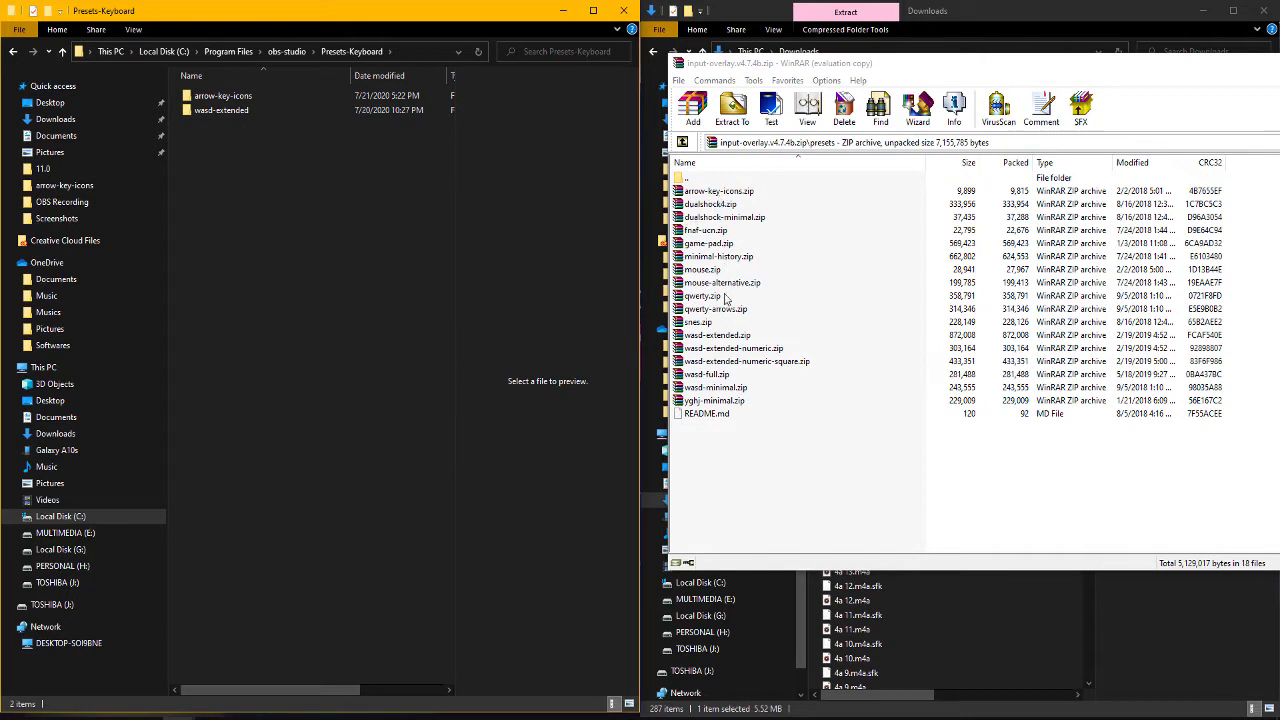
click(880, 64)
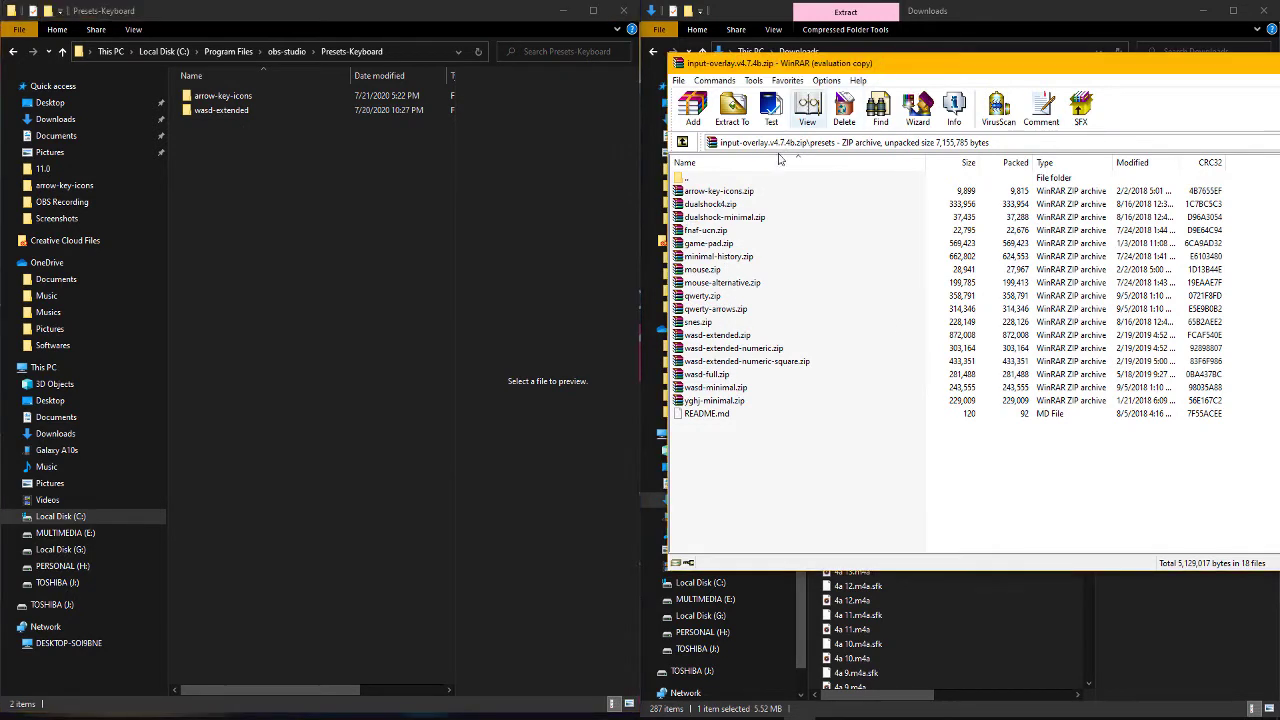
click(683, 142)
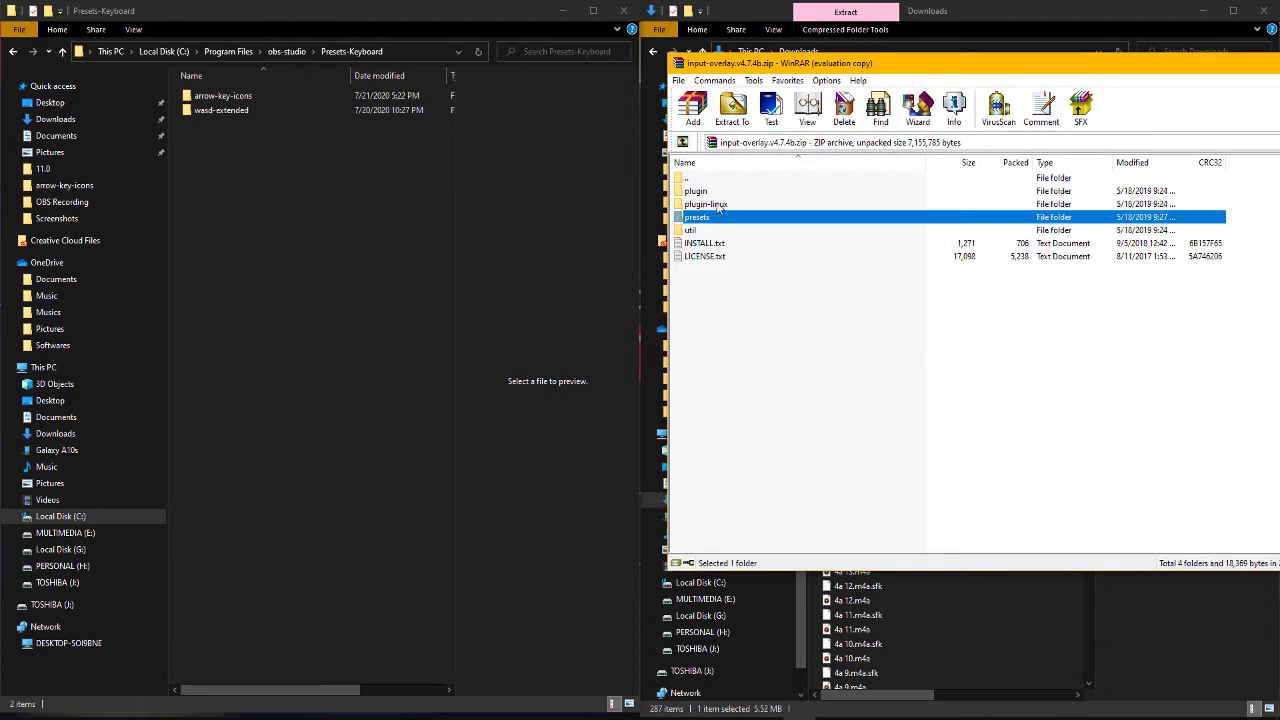
double_click(712, 218)
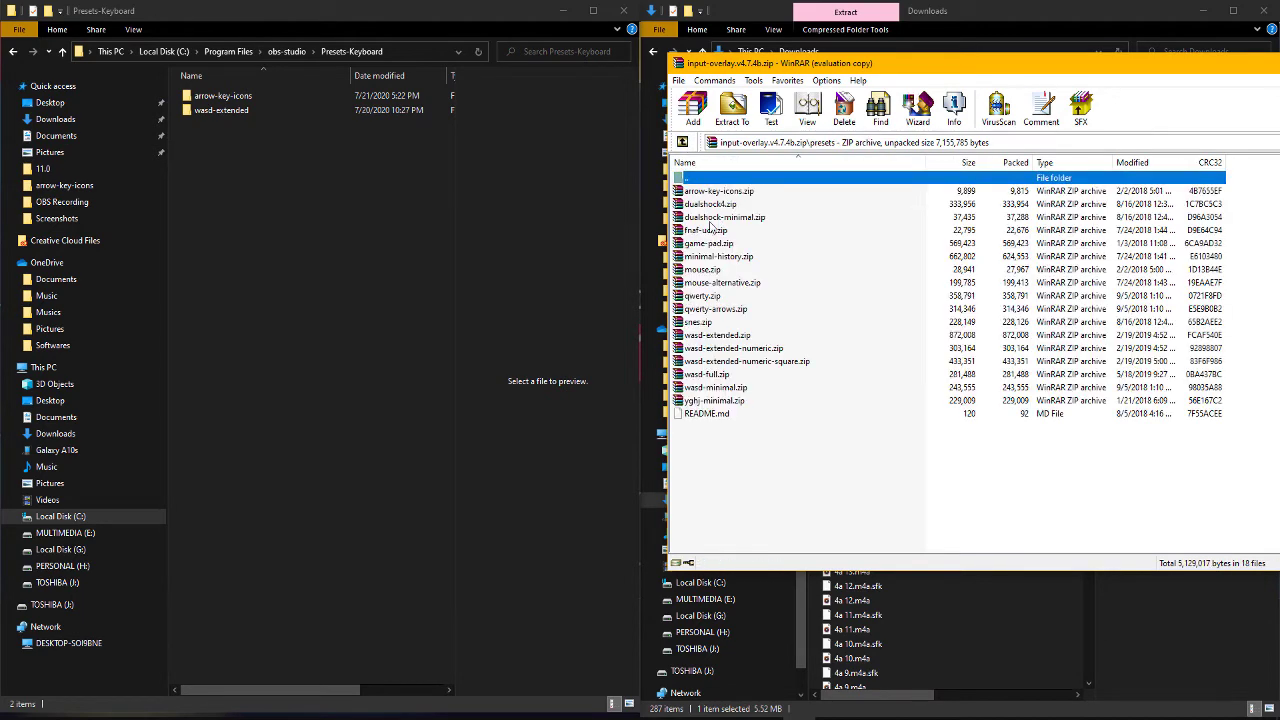
click(718, 336)
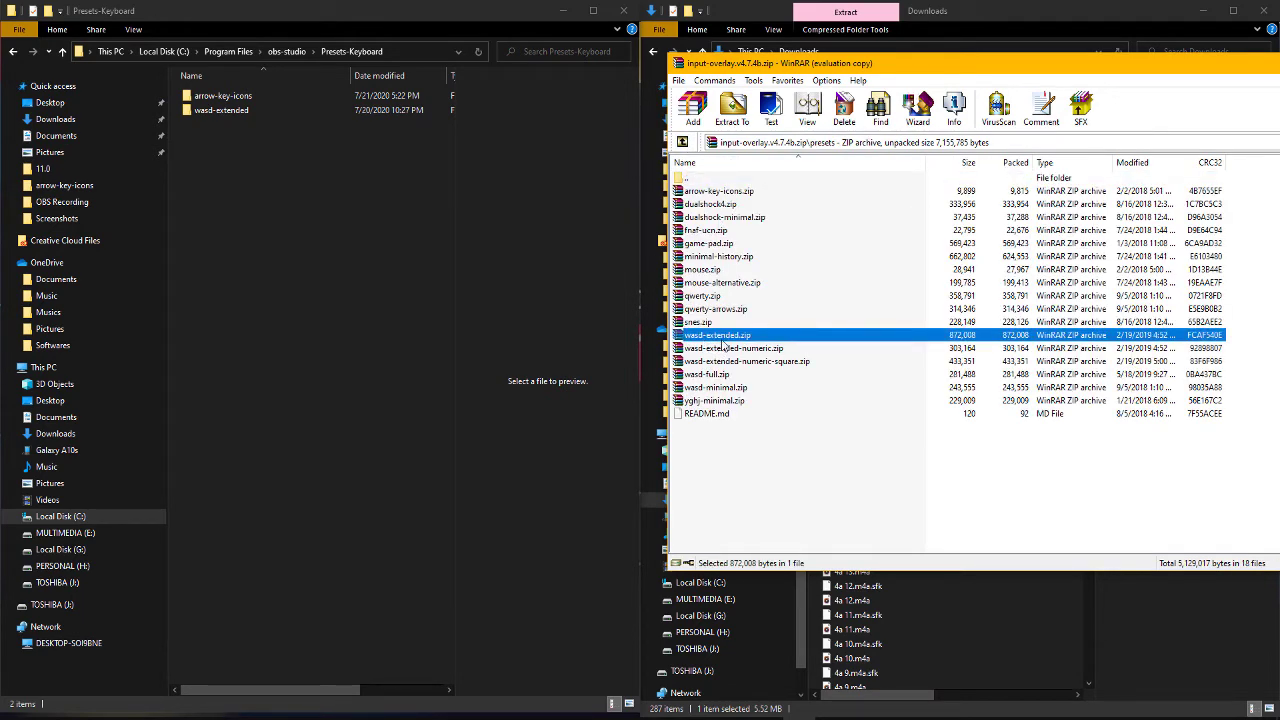
click(720, 193)
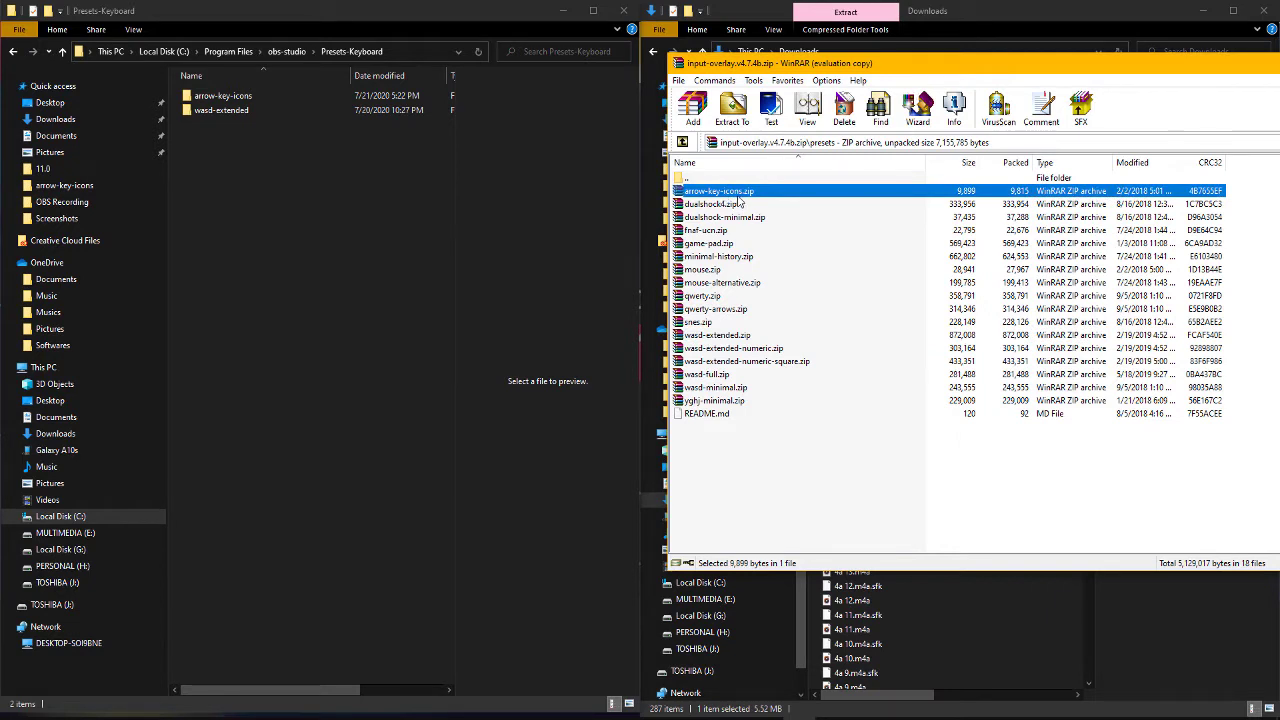
- Open the arrow-key-icons folder with arrow-keys.ini and arrow-keys.png, and close WinRAR
click(277, 192)
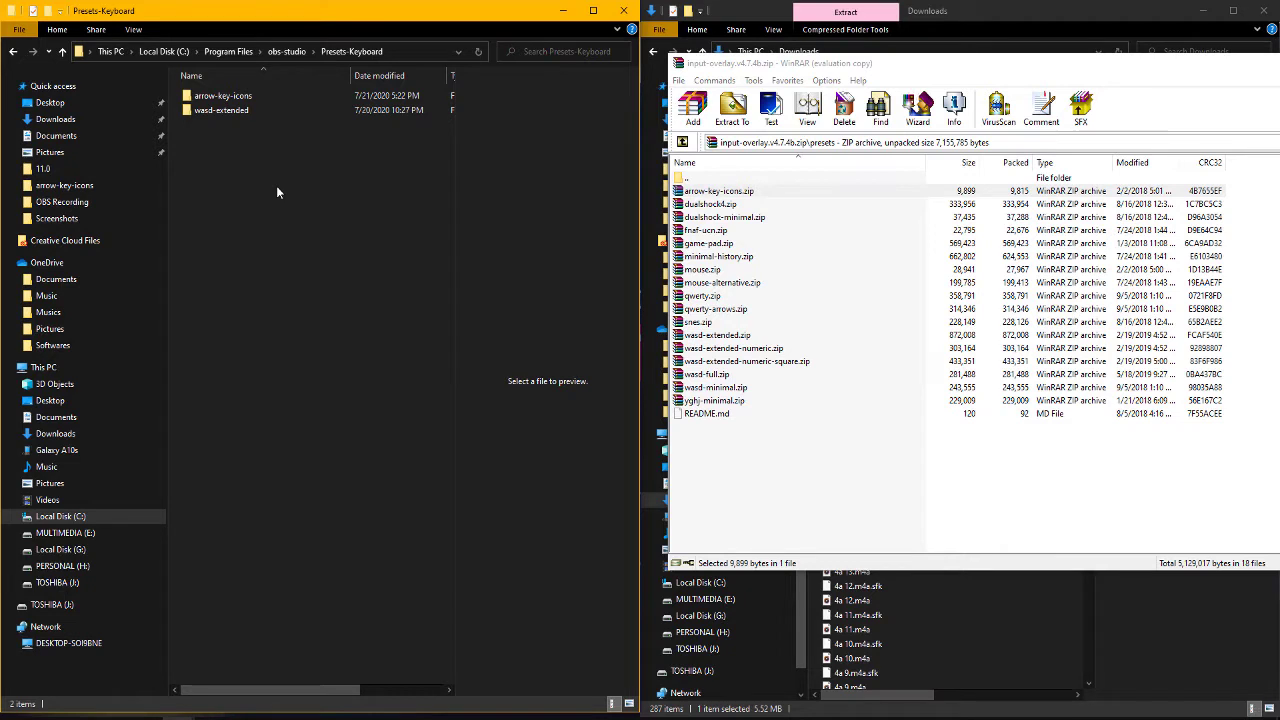
double_click(240, 96)
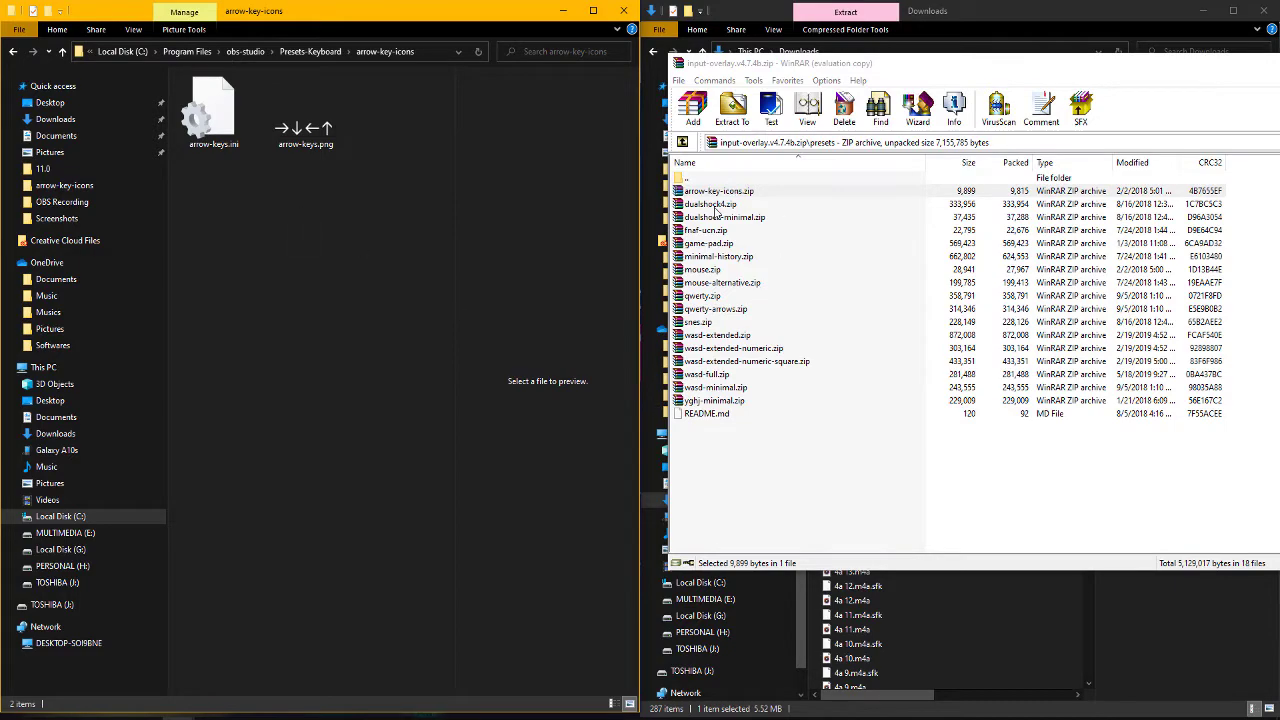
drag(1025, 70, 385, 80)
click(962, 74)
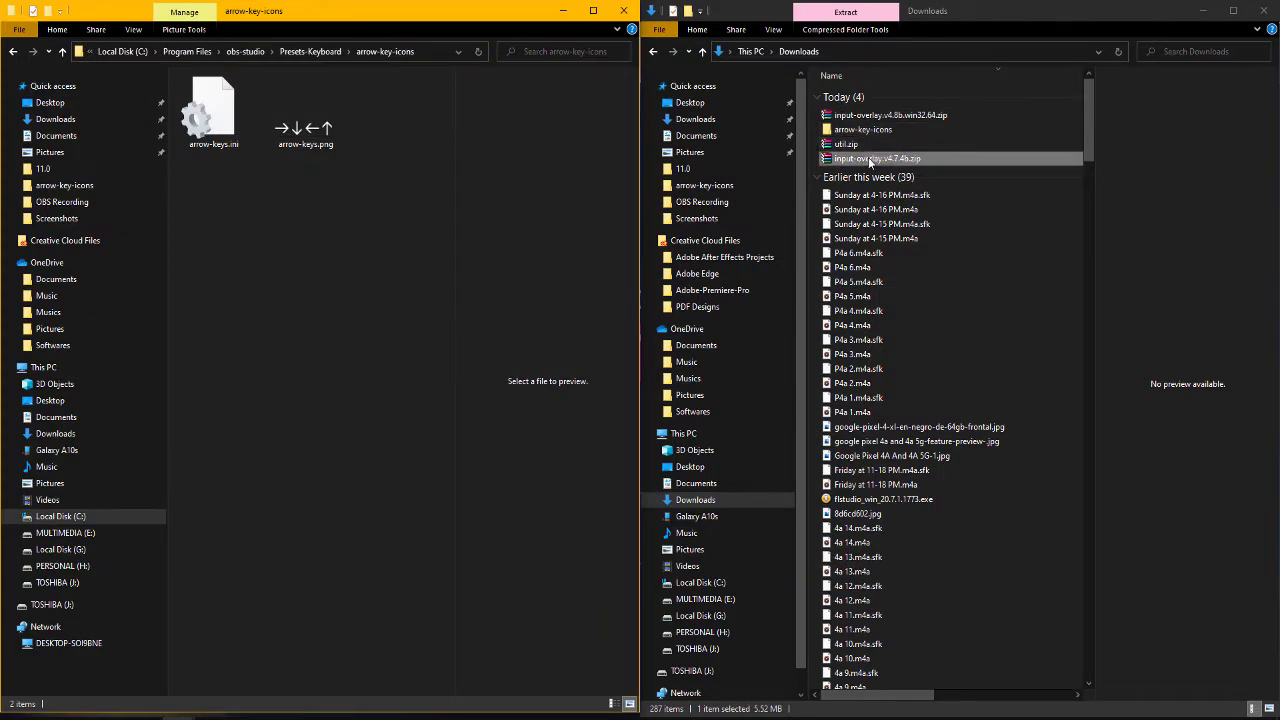
- Create a New folder in Downloads, move input-overlay.v4.7.4b.zip into it and extract it there
double_click(870, 160)
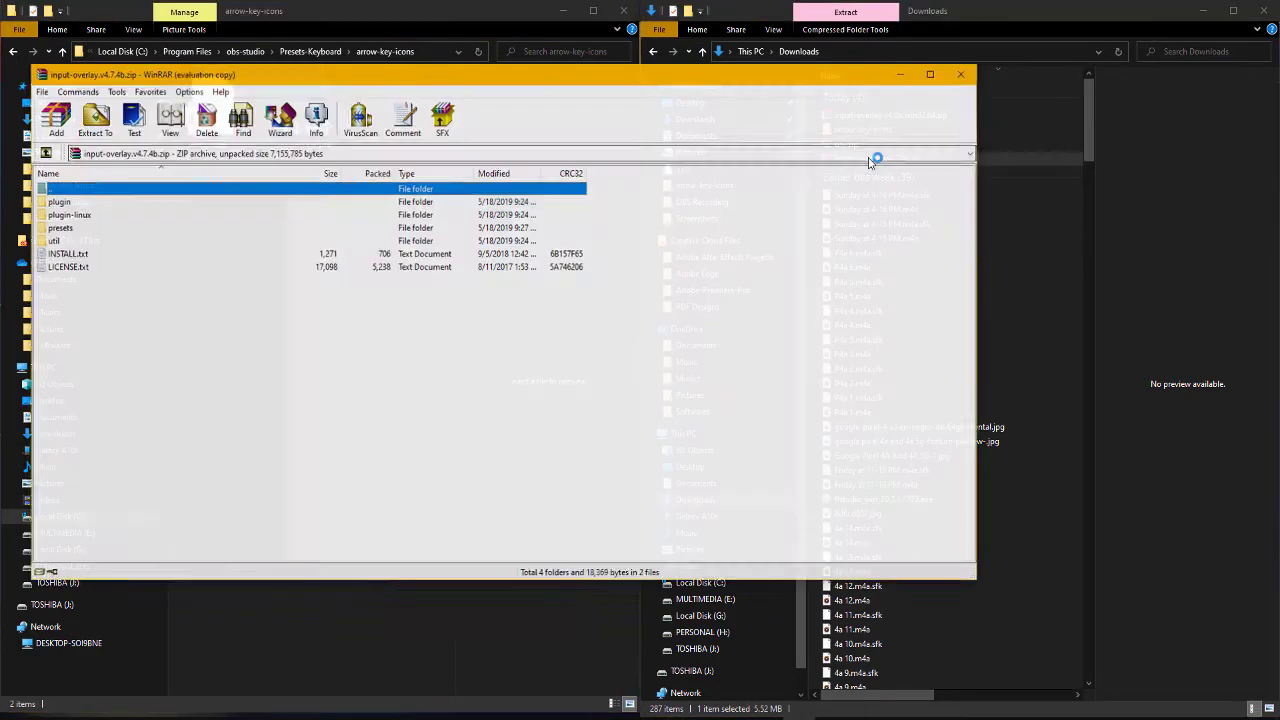
click(962, 73)
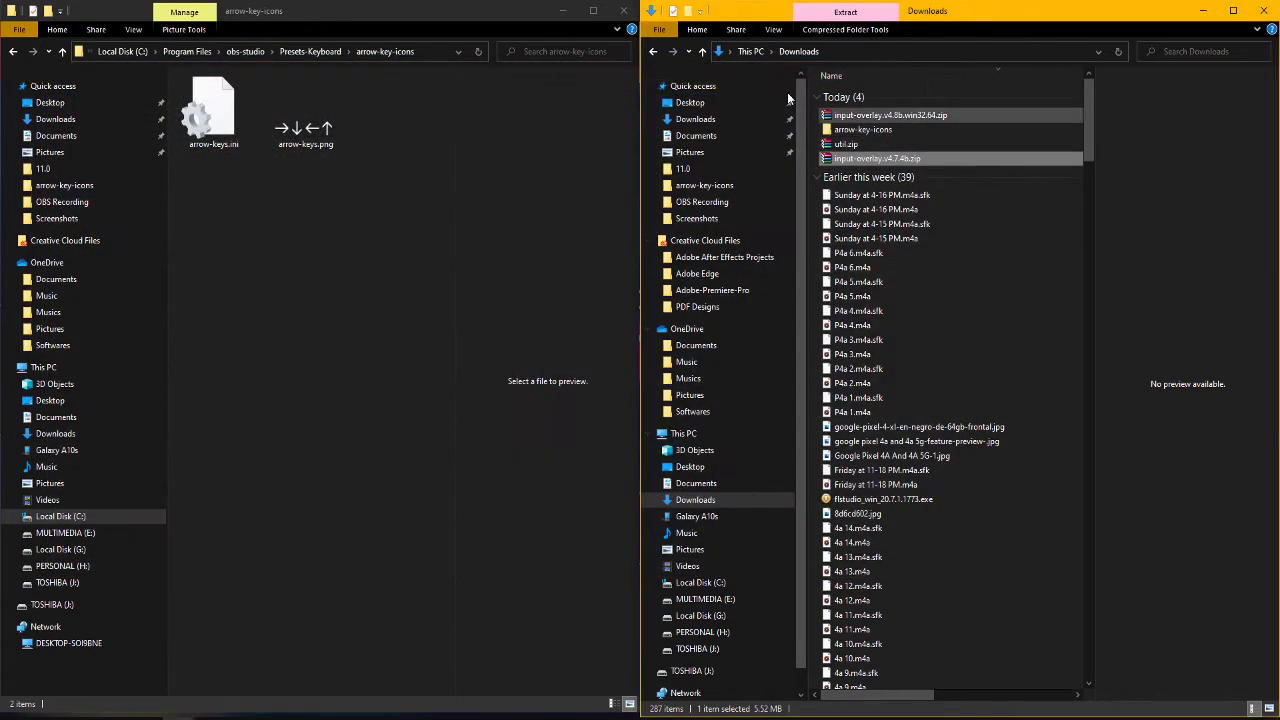
click(688, 12)
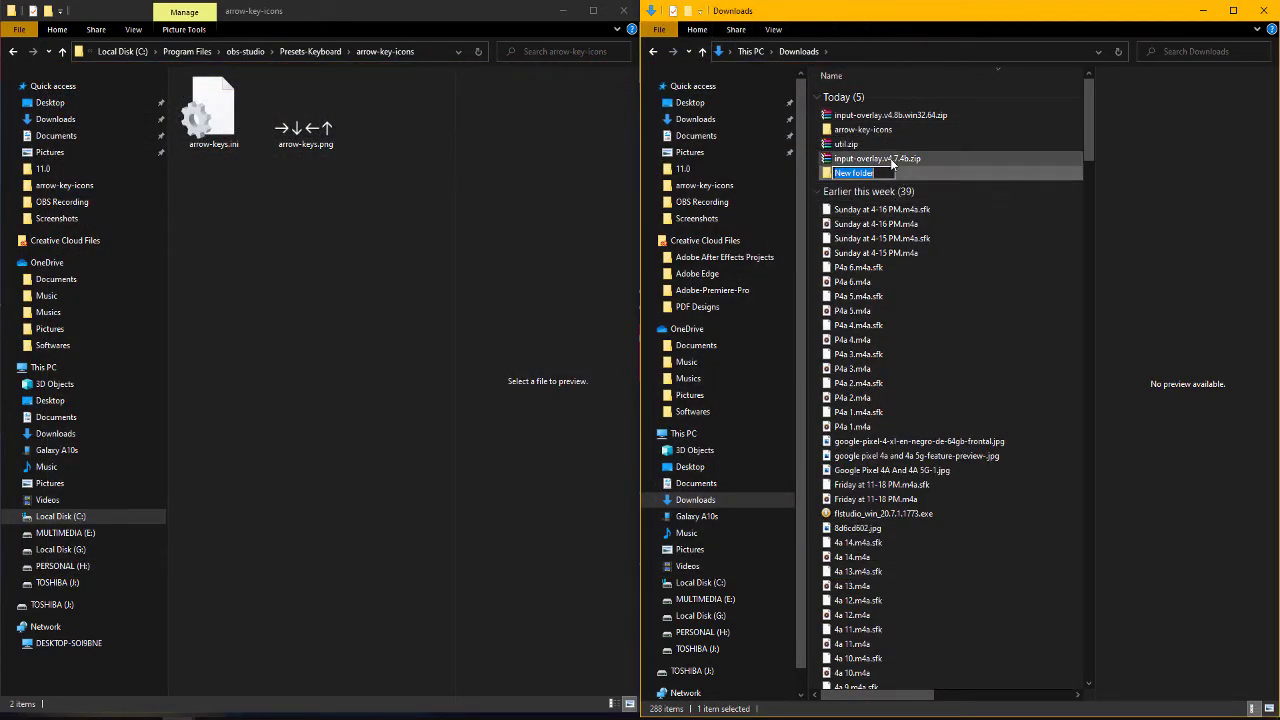
click(890, 159)
drag(890, 159, 880, 175)
double_click(866, 160)
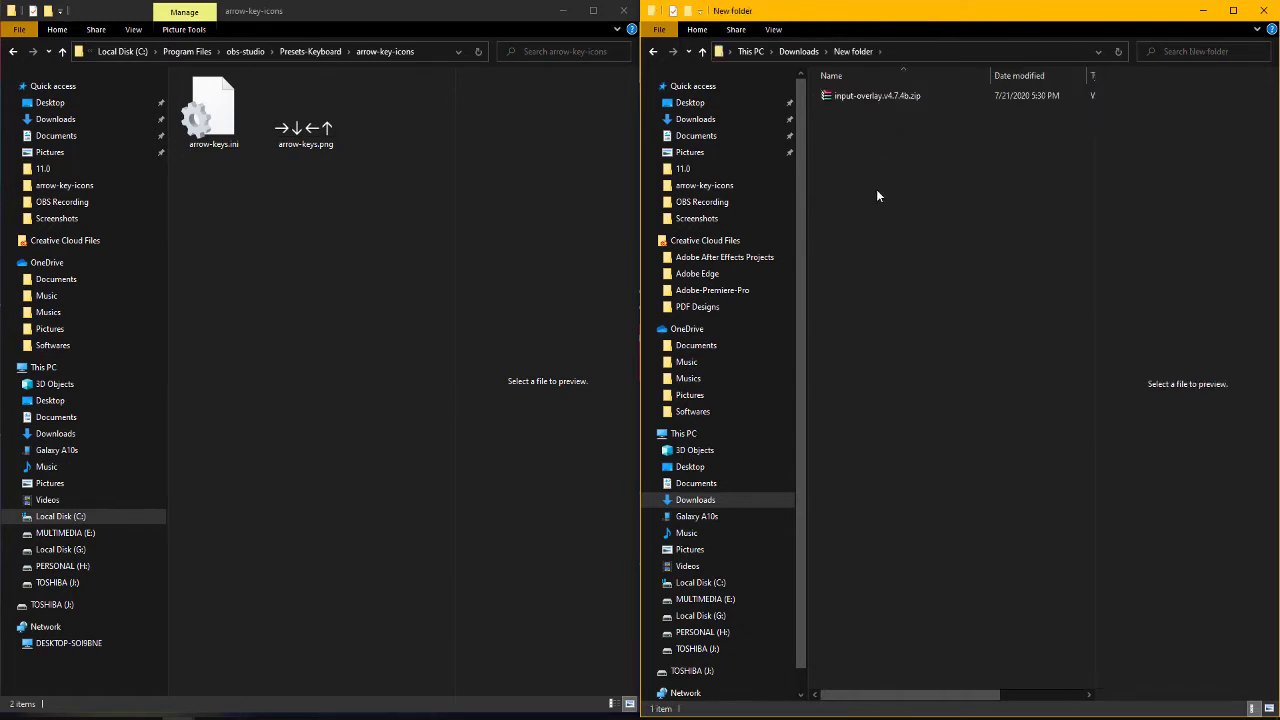
click(862, 95)
right_click(862, 95)
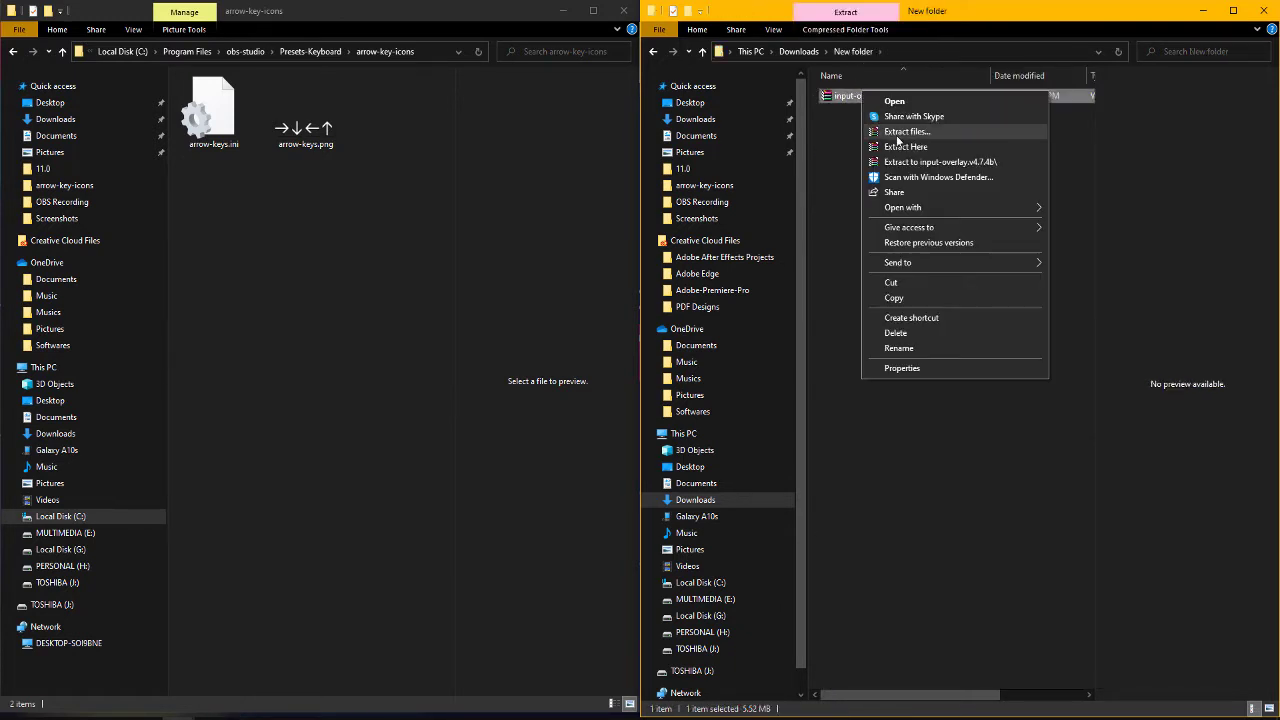
click(917, 151)
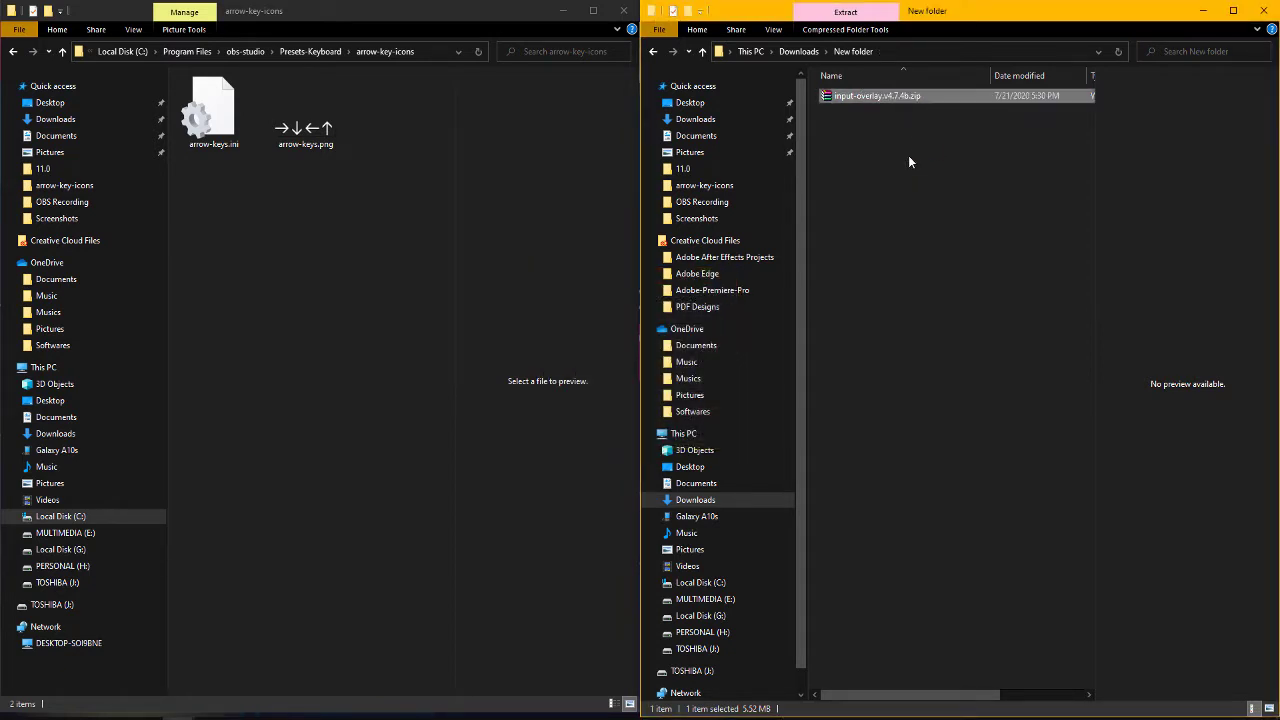
click(907, 229)
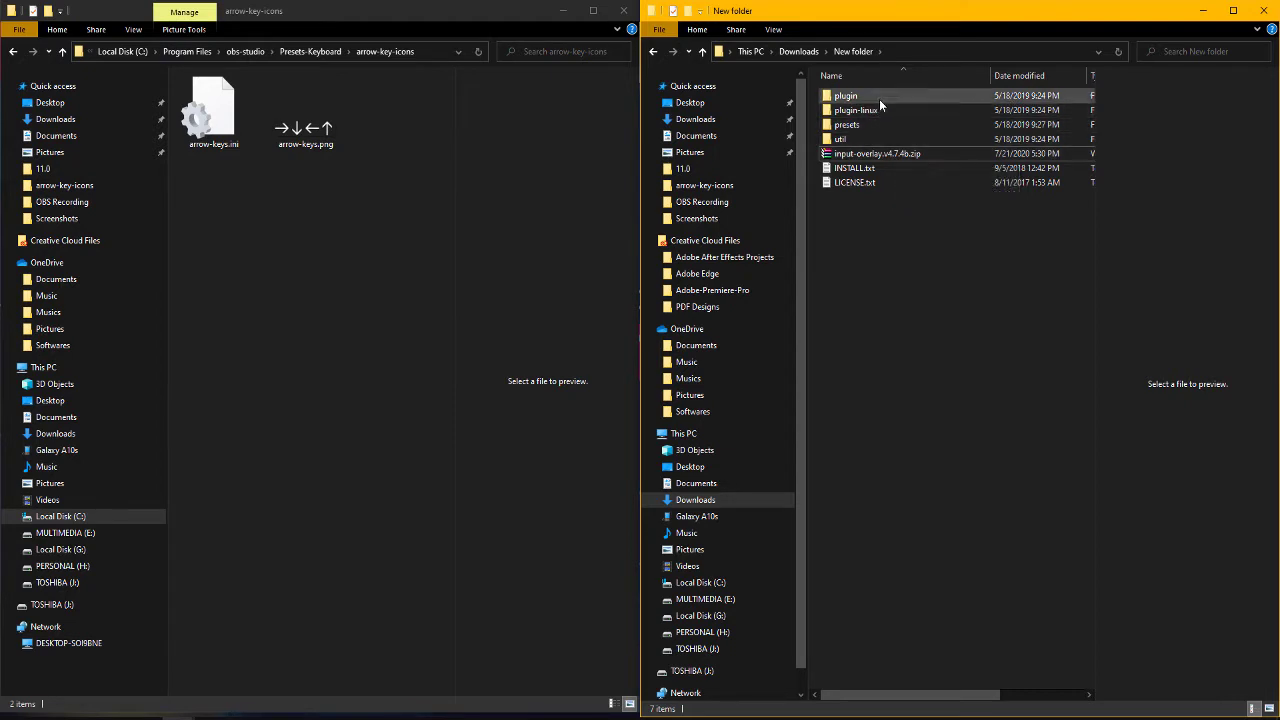
- Open the extracted presets folder, and take the left window back up to obs-studio
double_click(872, 124)
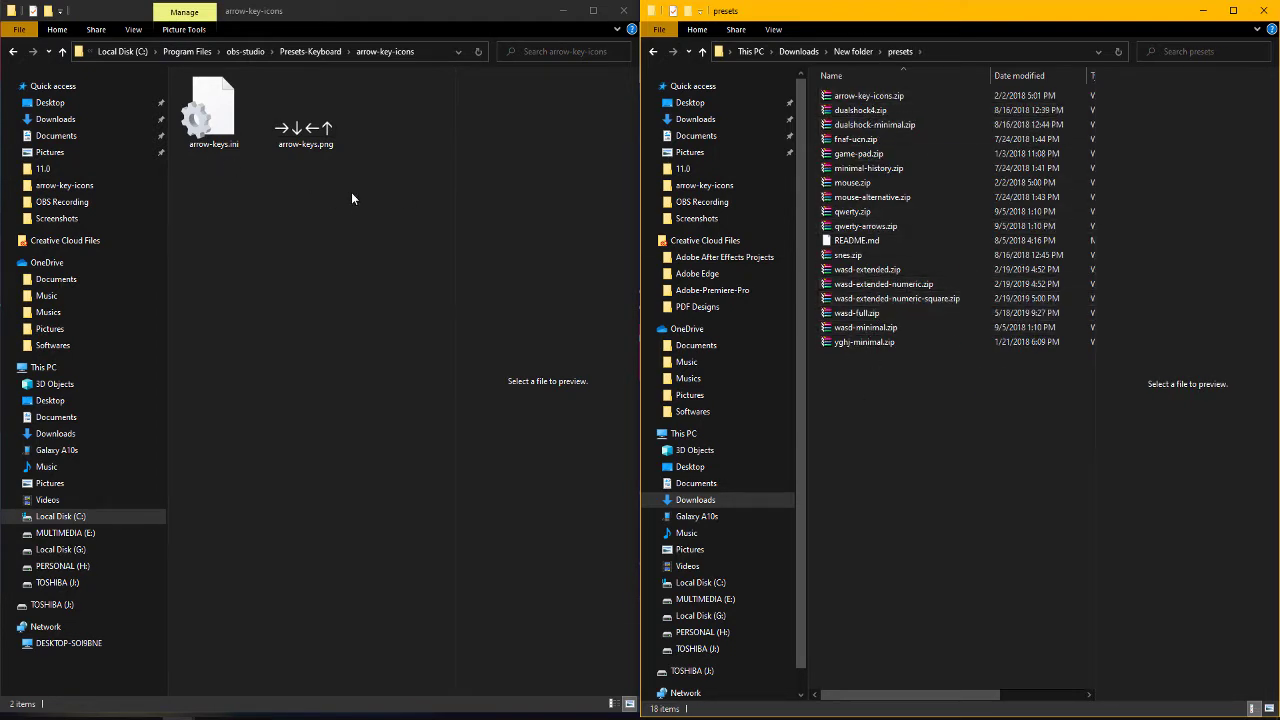
click(63, 52)
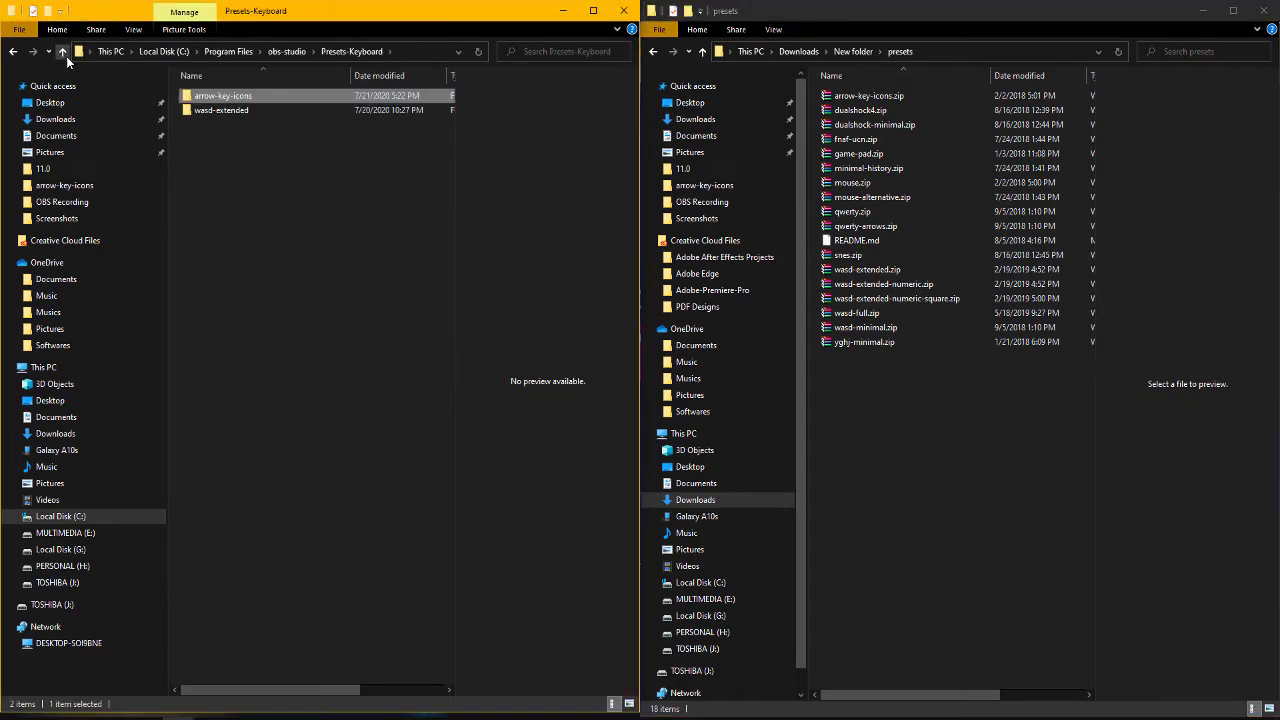
click(252, 167)
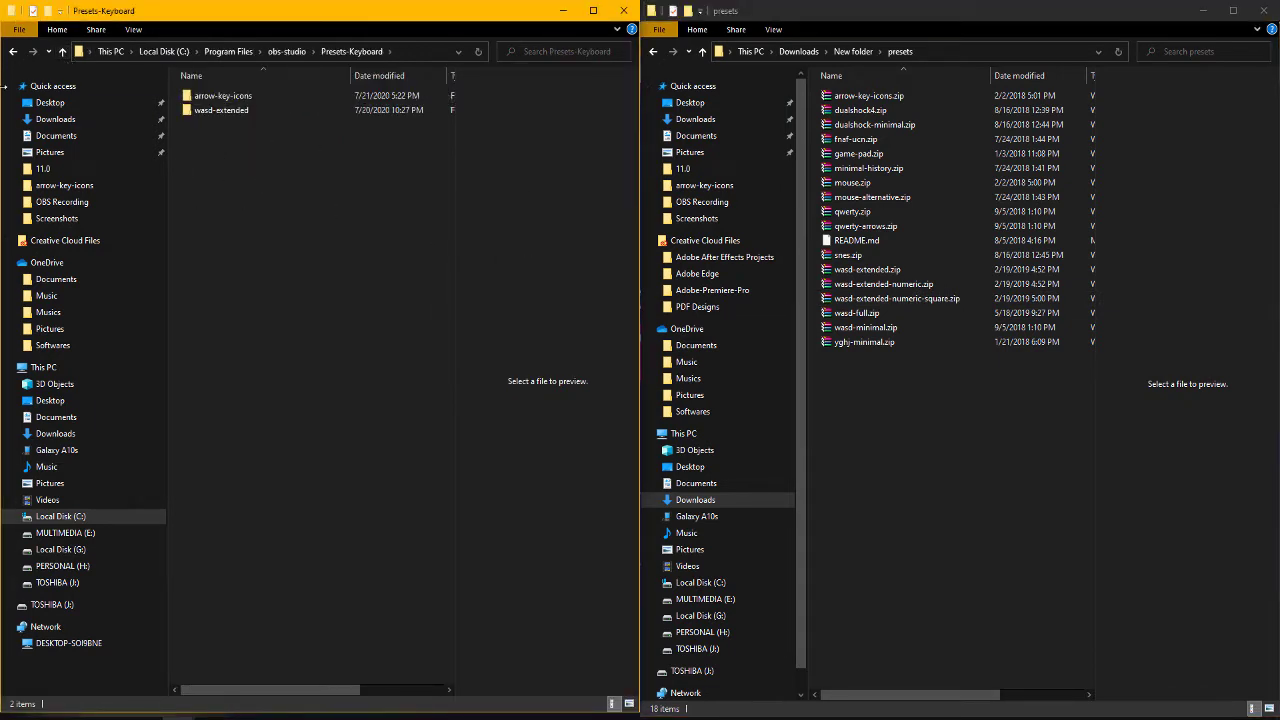
click(63, 53)
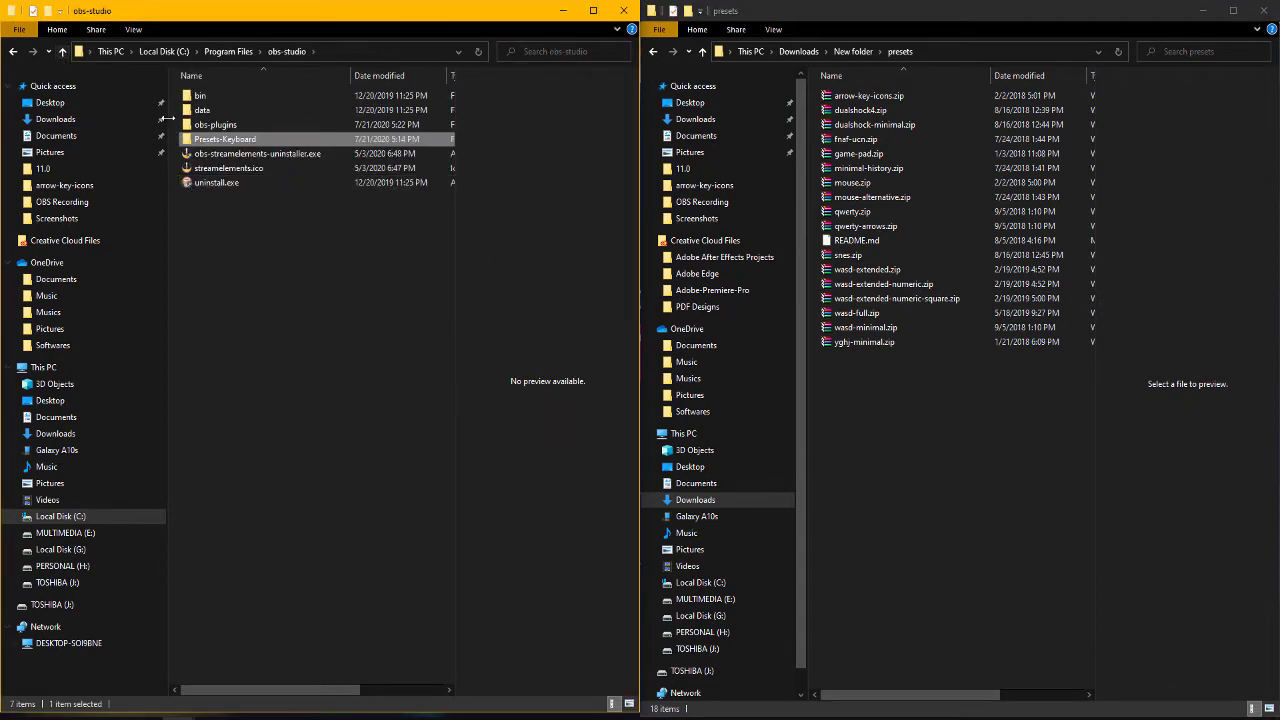
- Create a New folder in Presets-Keyboard with admin permission and inspect wasd-full.zip
double_click(272, 140)
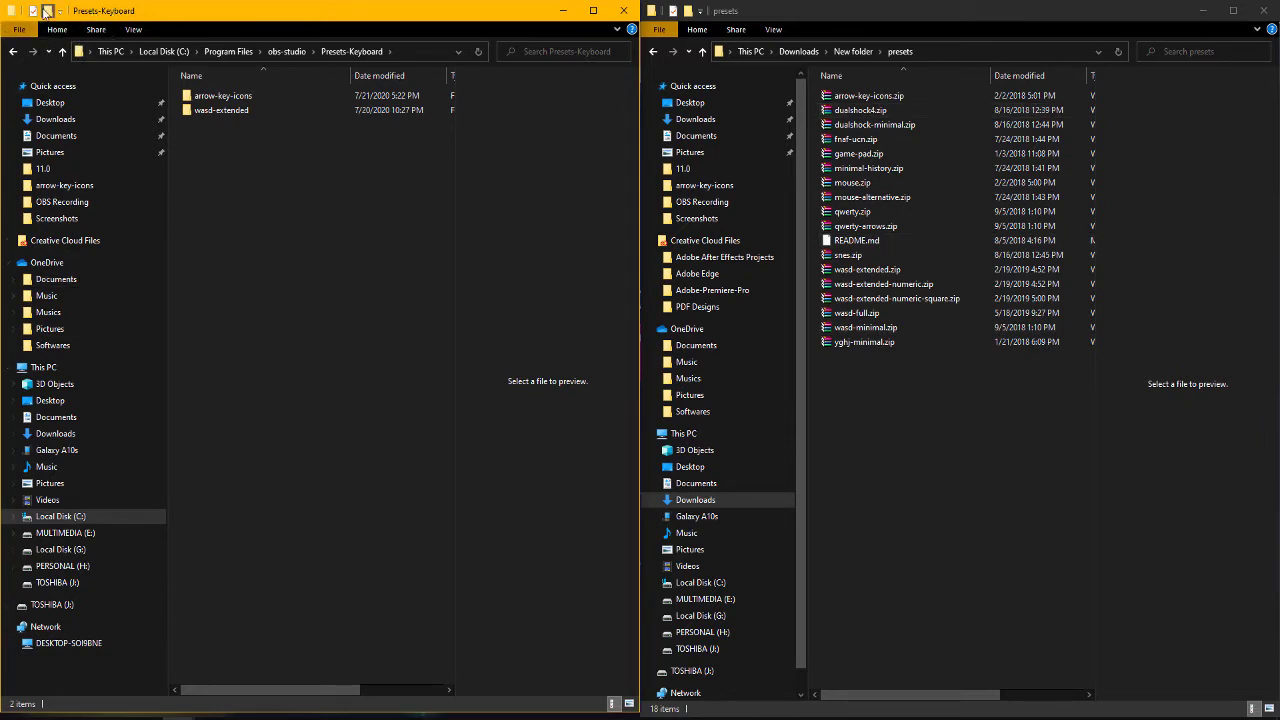
key(ctrl+v)
click(624, 421)
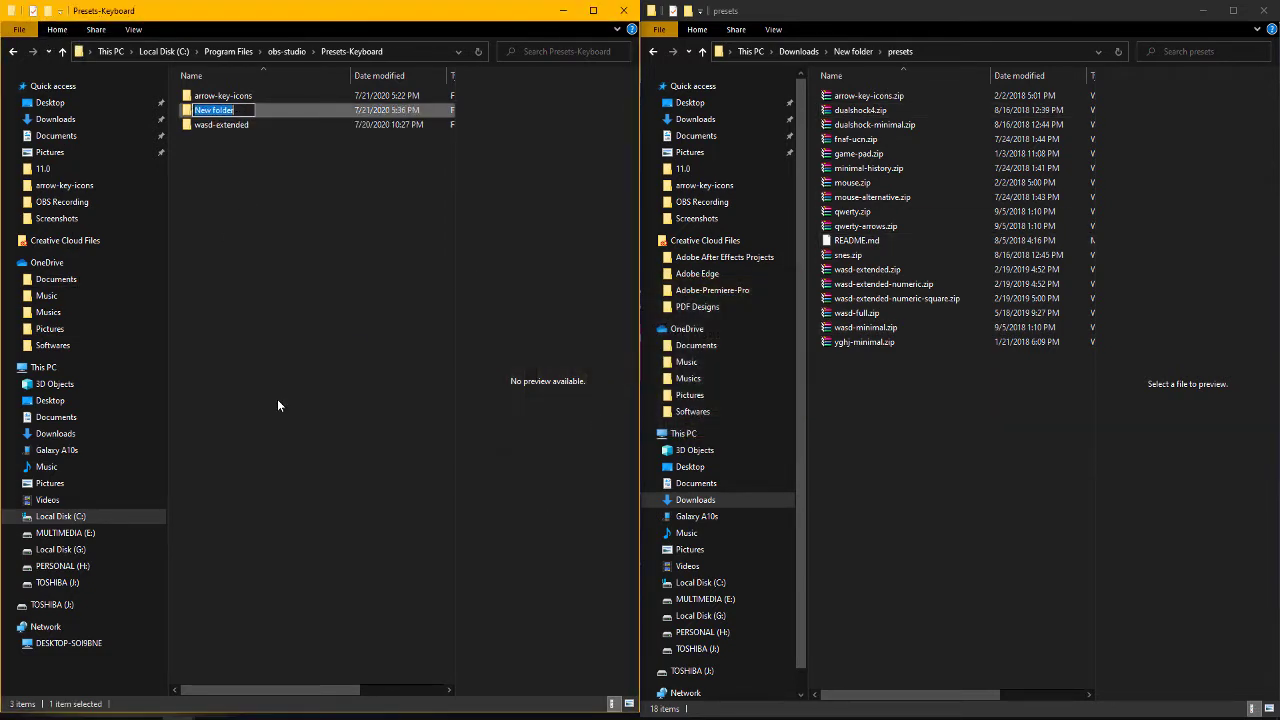
click(281, 245)
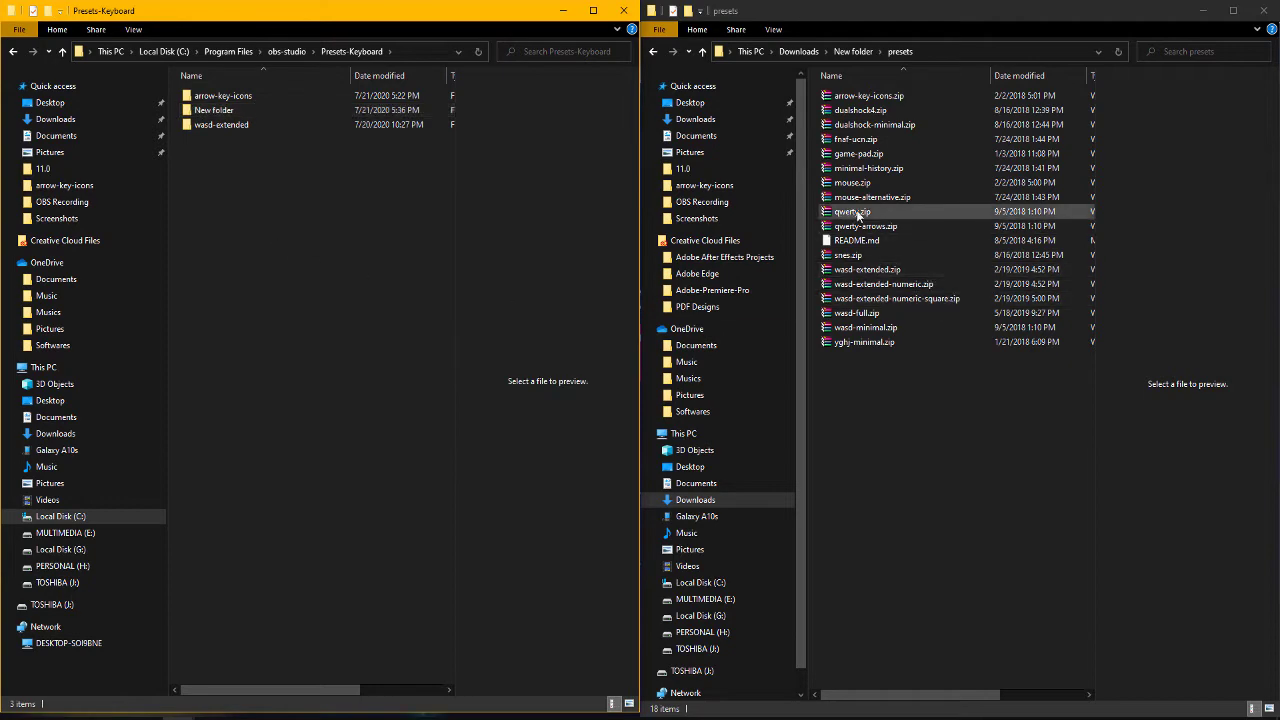
click(860, 313)
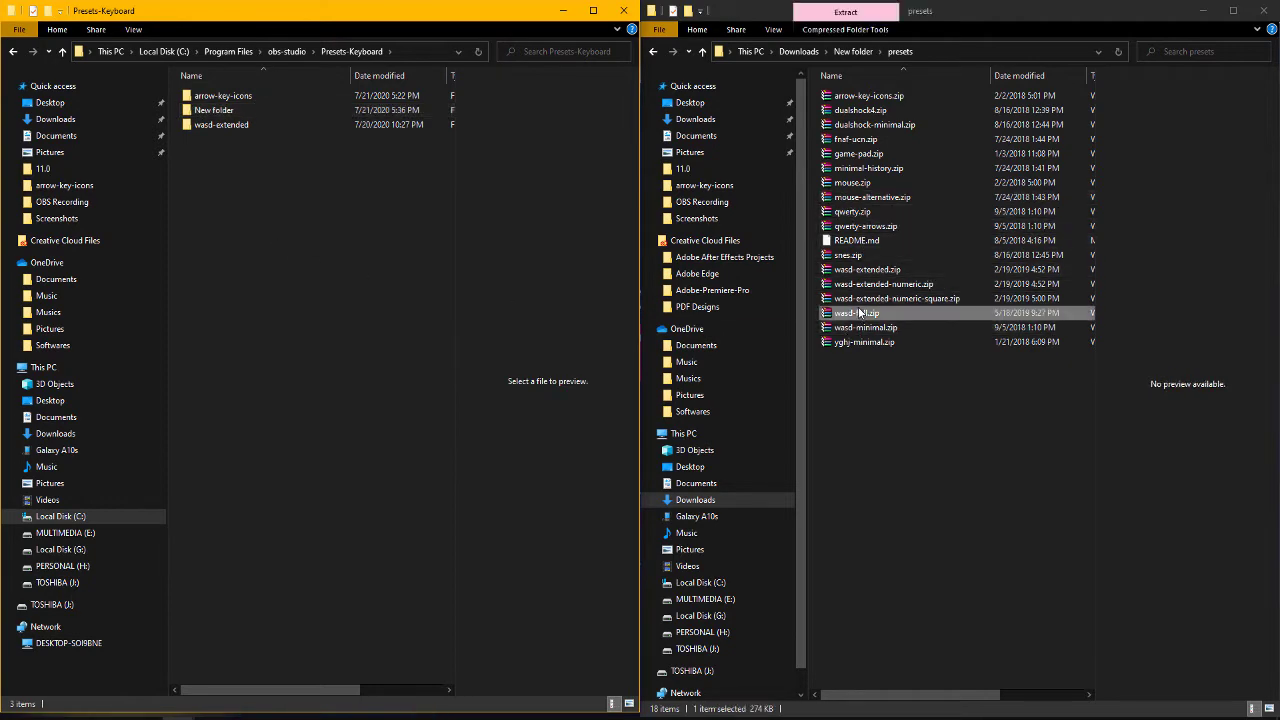
double_click(862, 313)
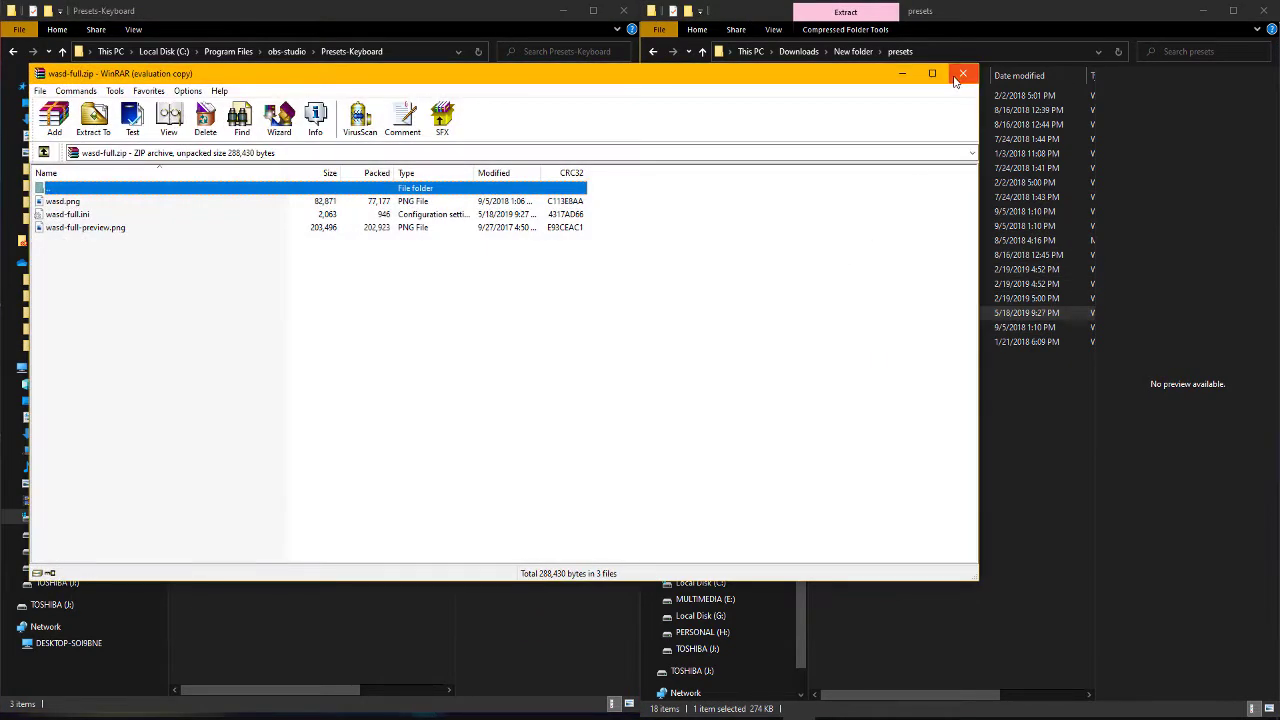
click(965, 72)
click(848, 313)
key(ctrl+c)
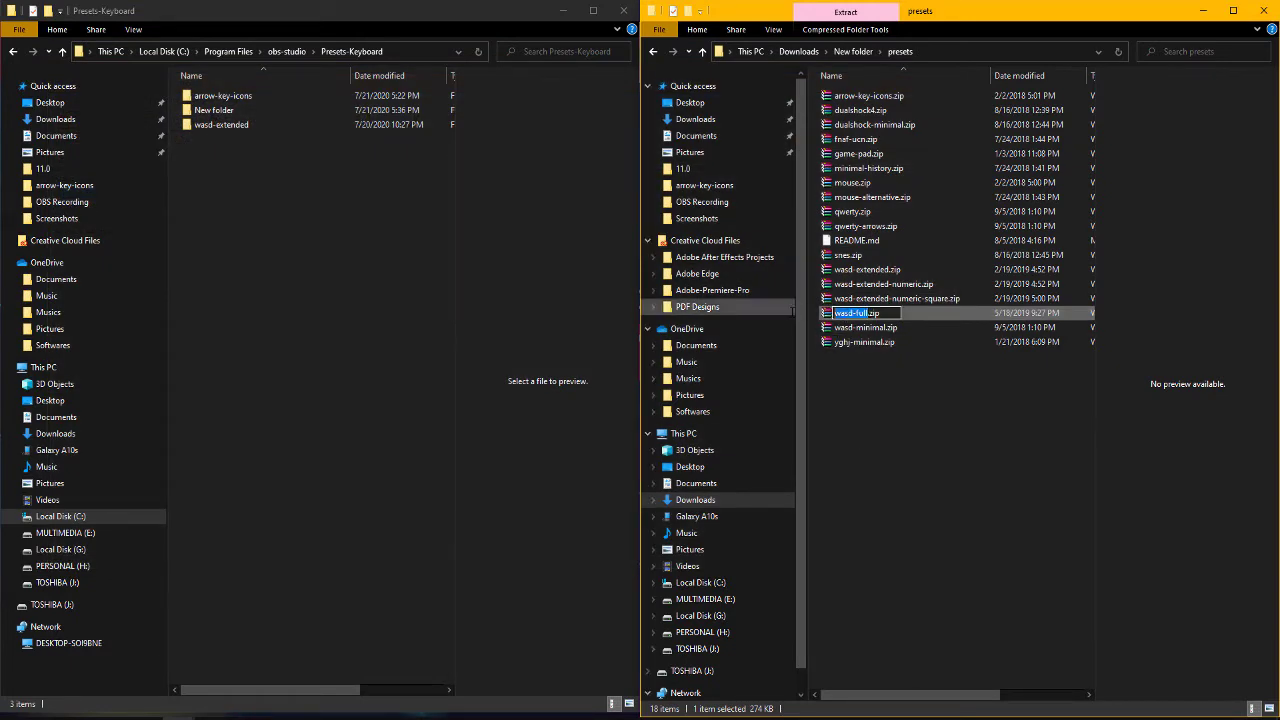
click(916, 410)
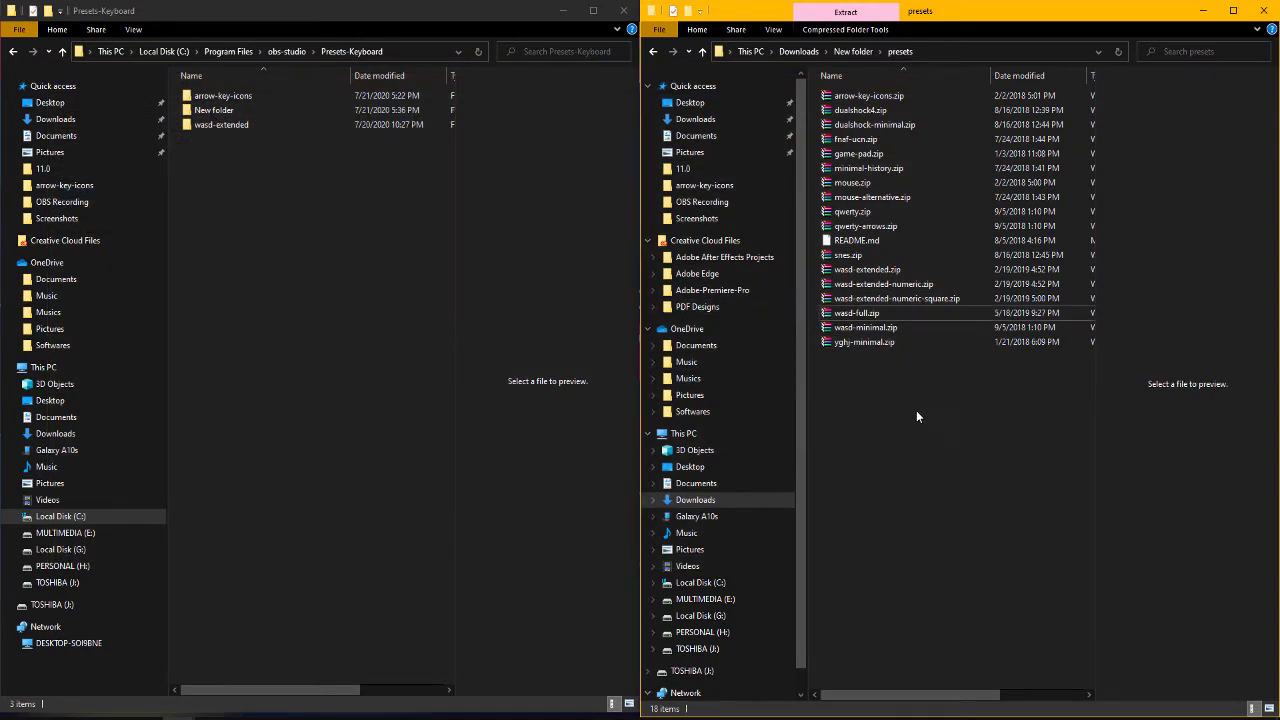
- Rename the New folder to wasd-full and open it
click(243, 114)
click(237, 110)
key(ctrl+v)
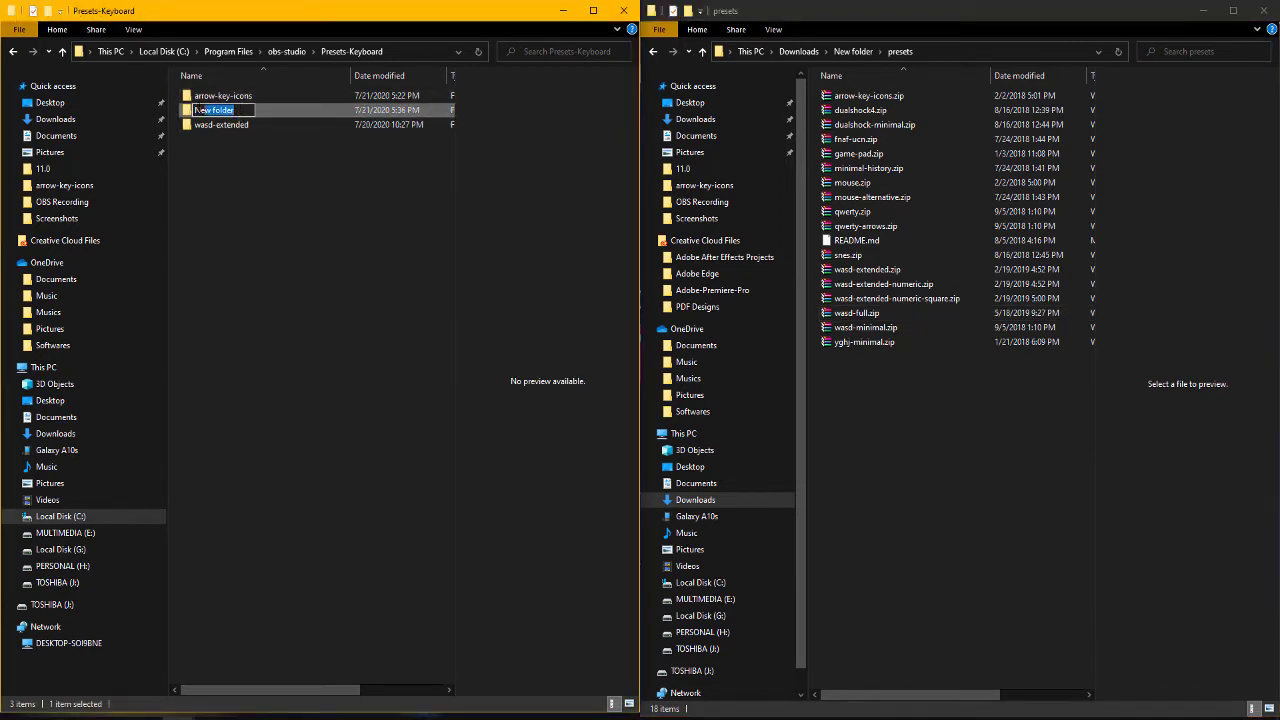
click(274, 199)
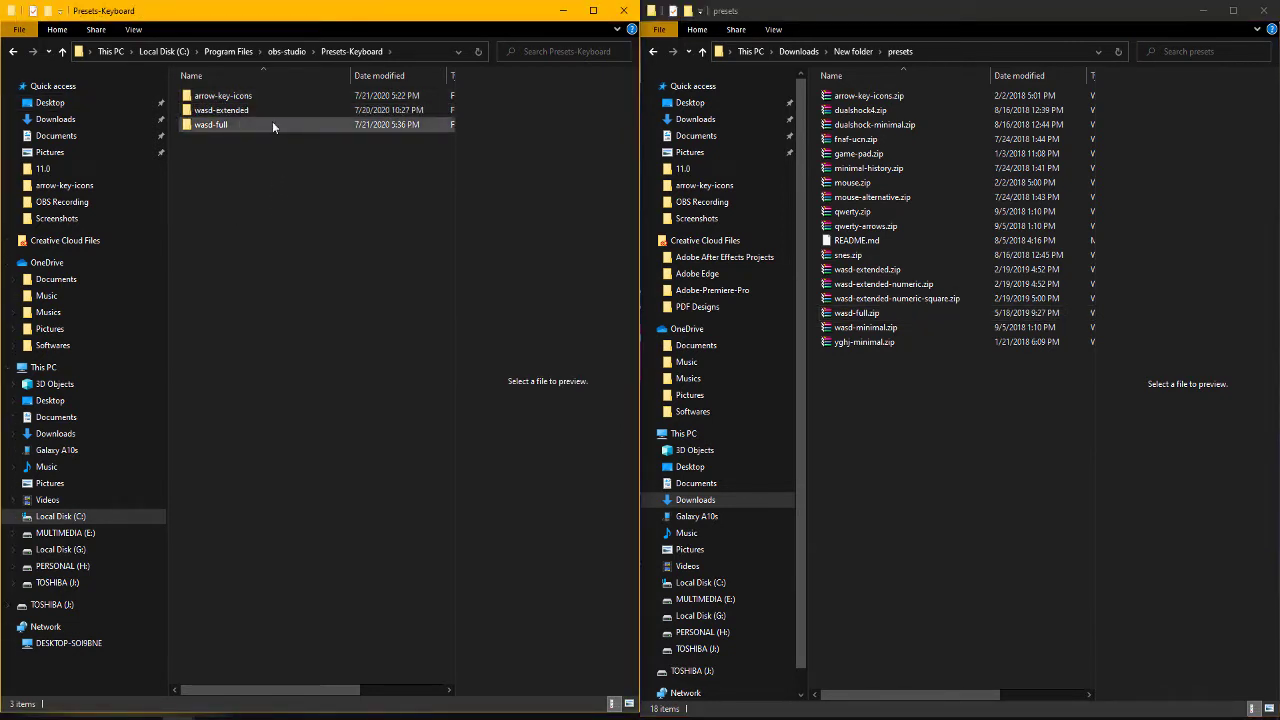
double_click(237, 122)
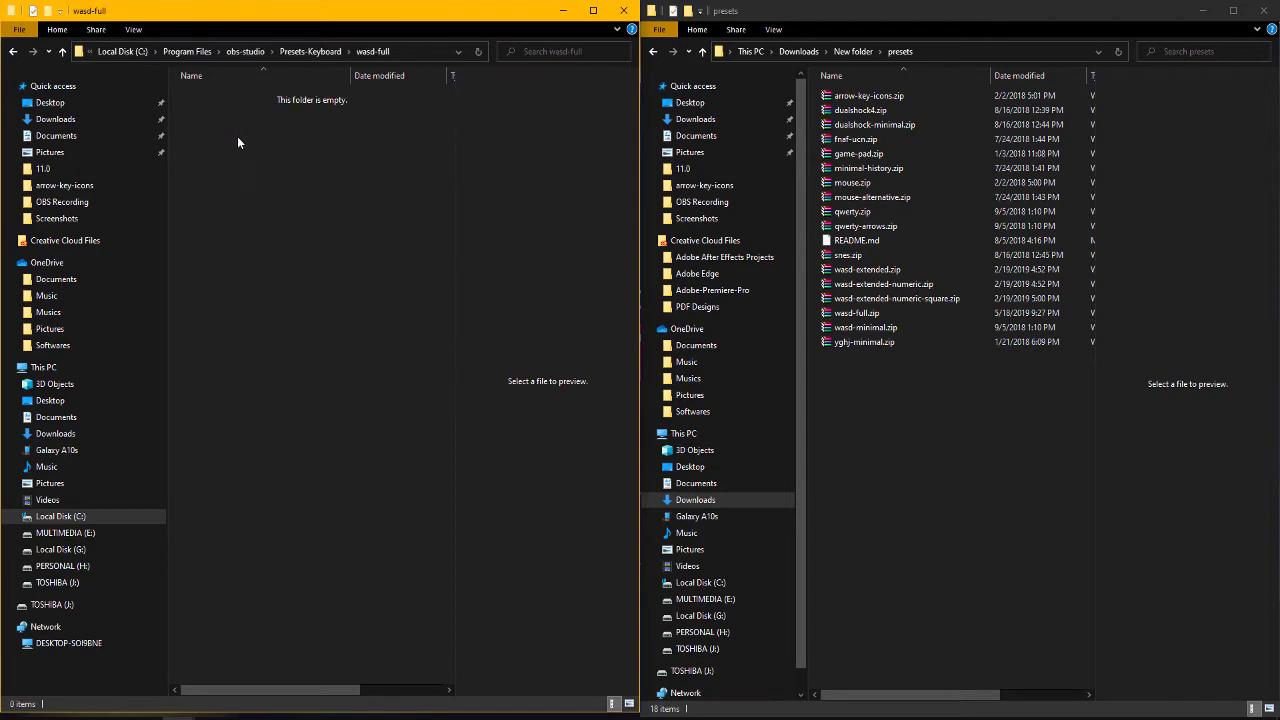
- Copy wasd.png, wasd-full.ini and wasd-full-preview.png from wasd-full.zip into wasd-full, approving each prompt
double_click(868, 314)
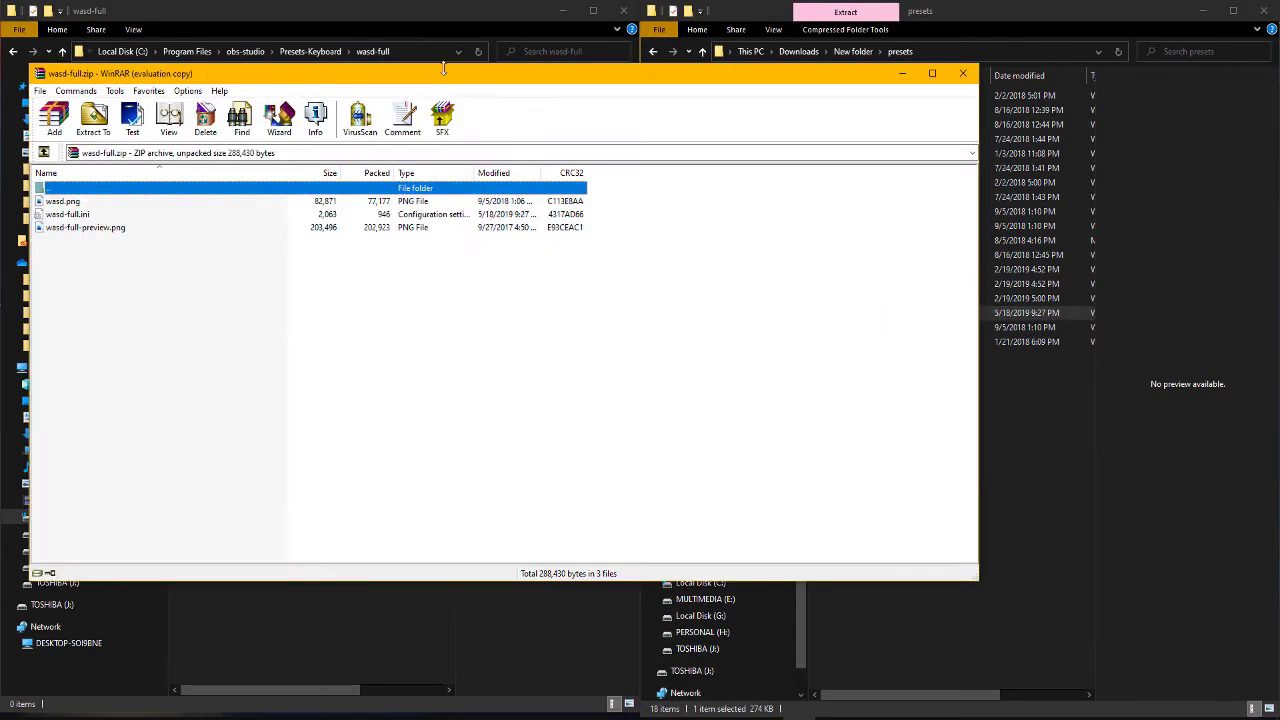
drag(443, 68, 1163, 150)
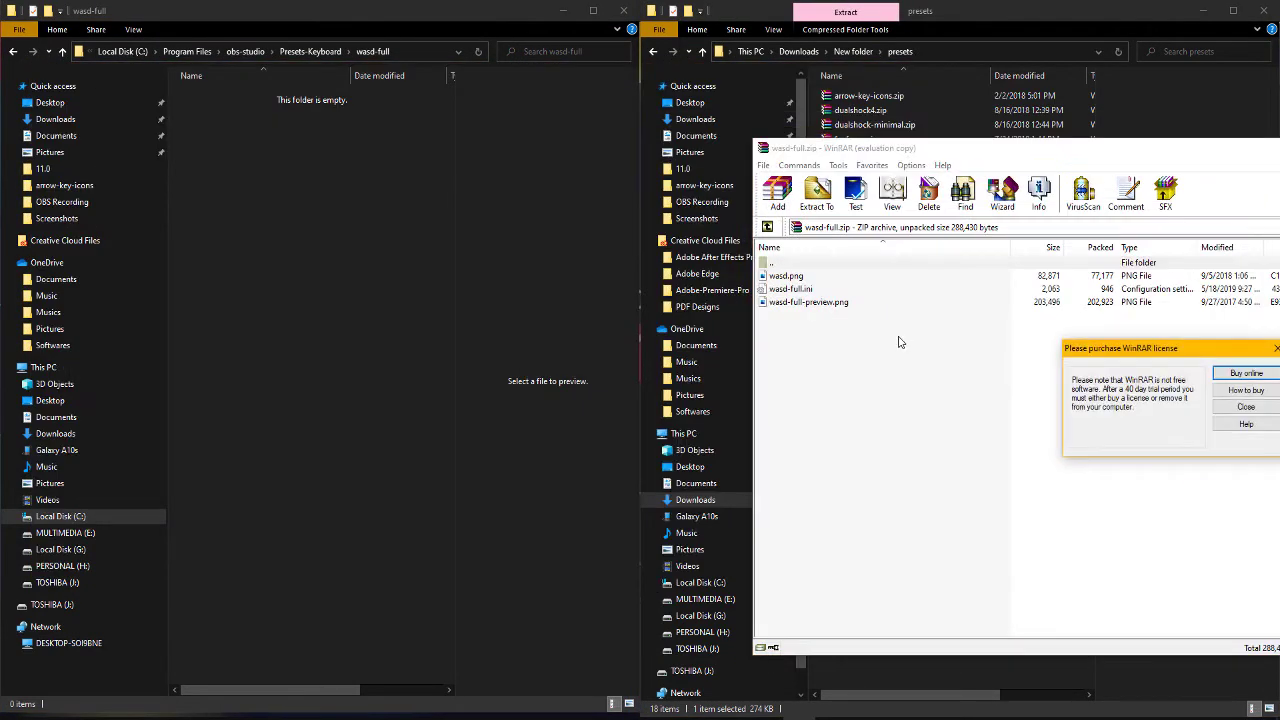
click(1246, 406)
drag(465, 85, 1143, 147)
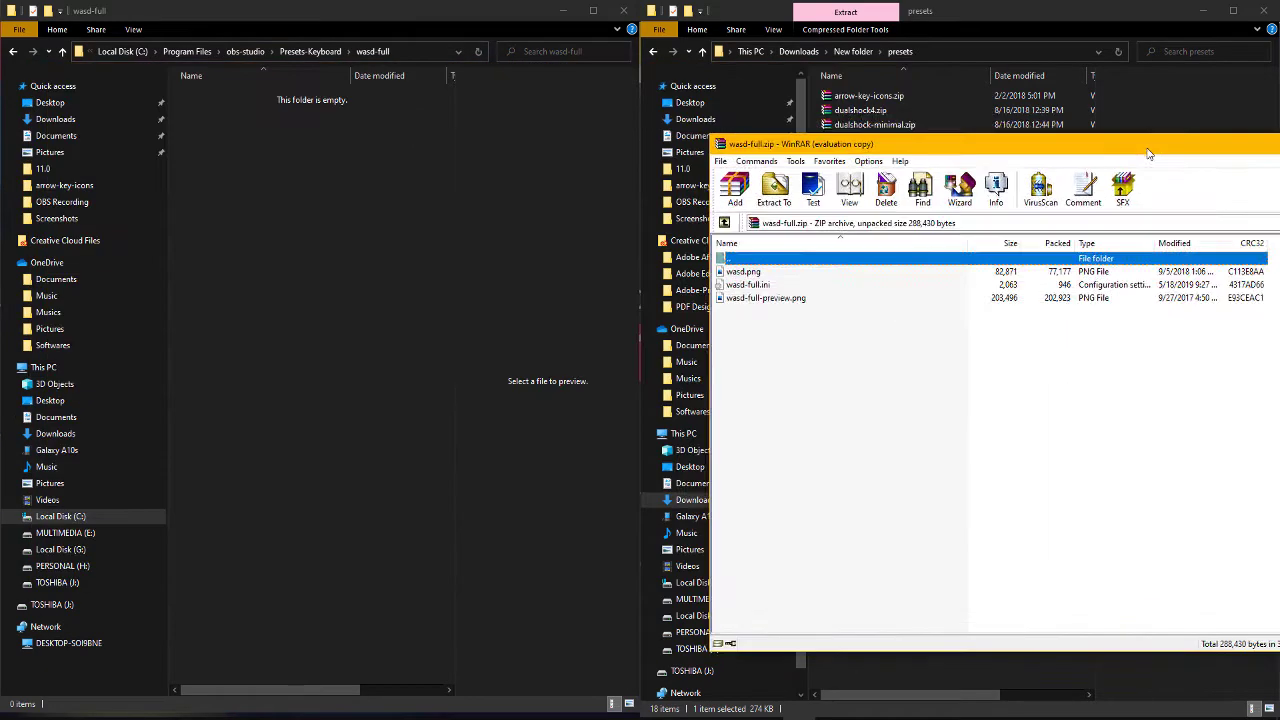
drag(771, 314, 268, 179)
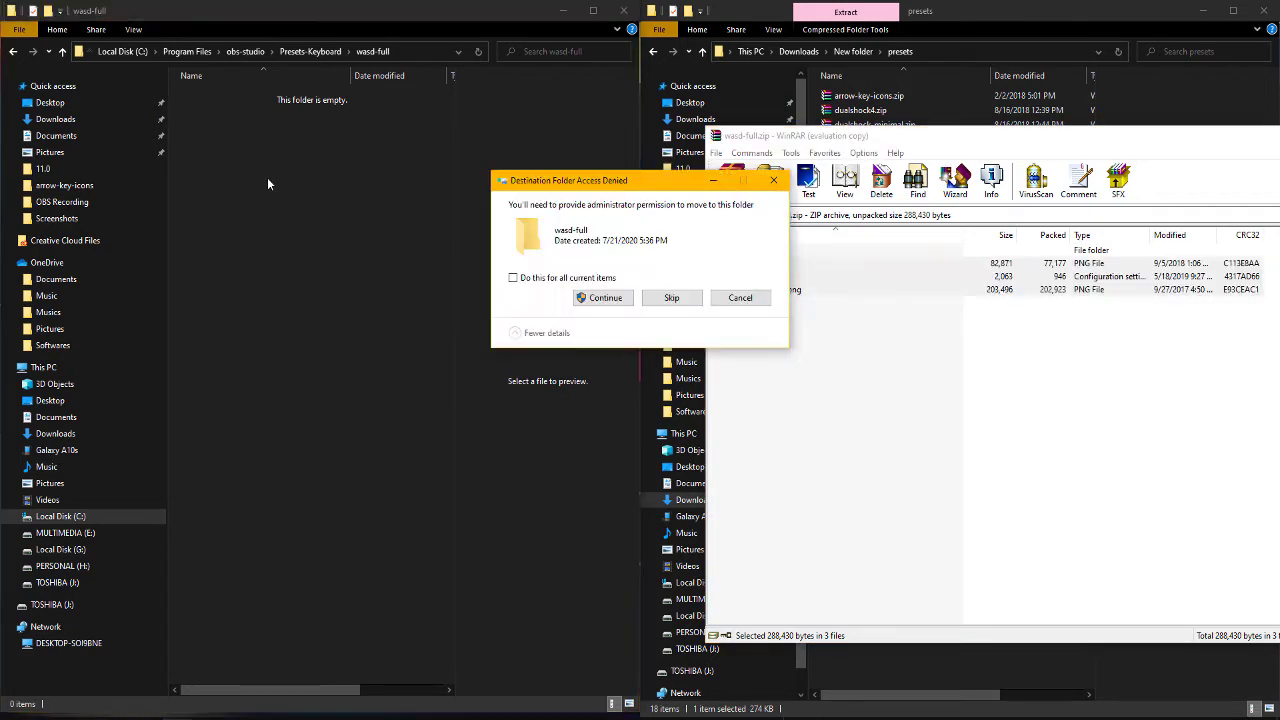
click(604, 300)
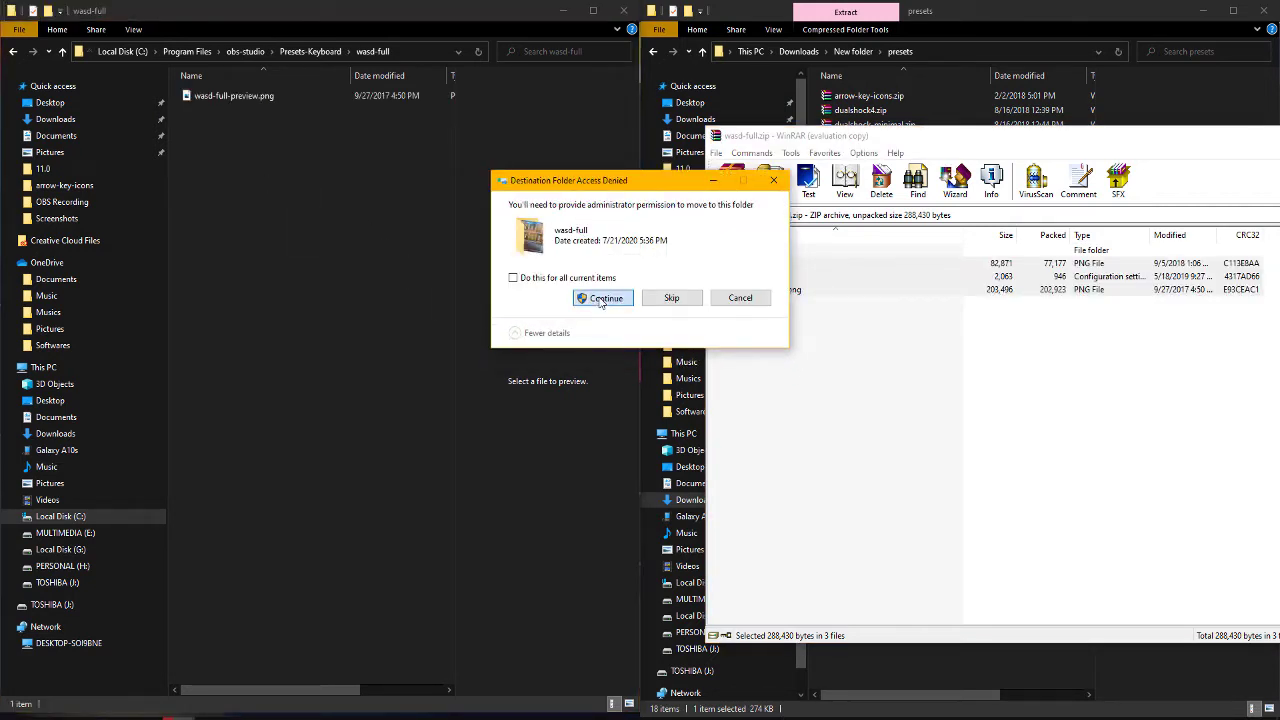
click(602, 299)
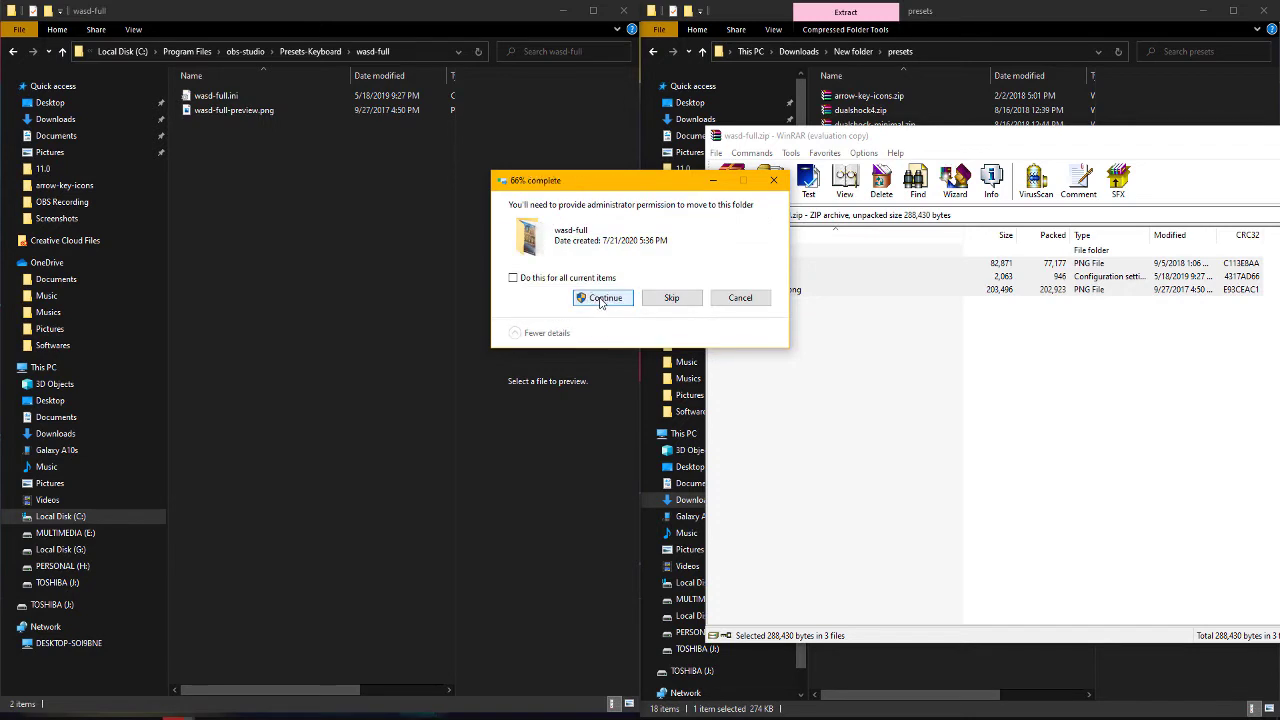
click(602, 299)
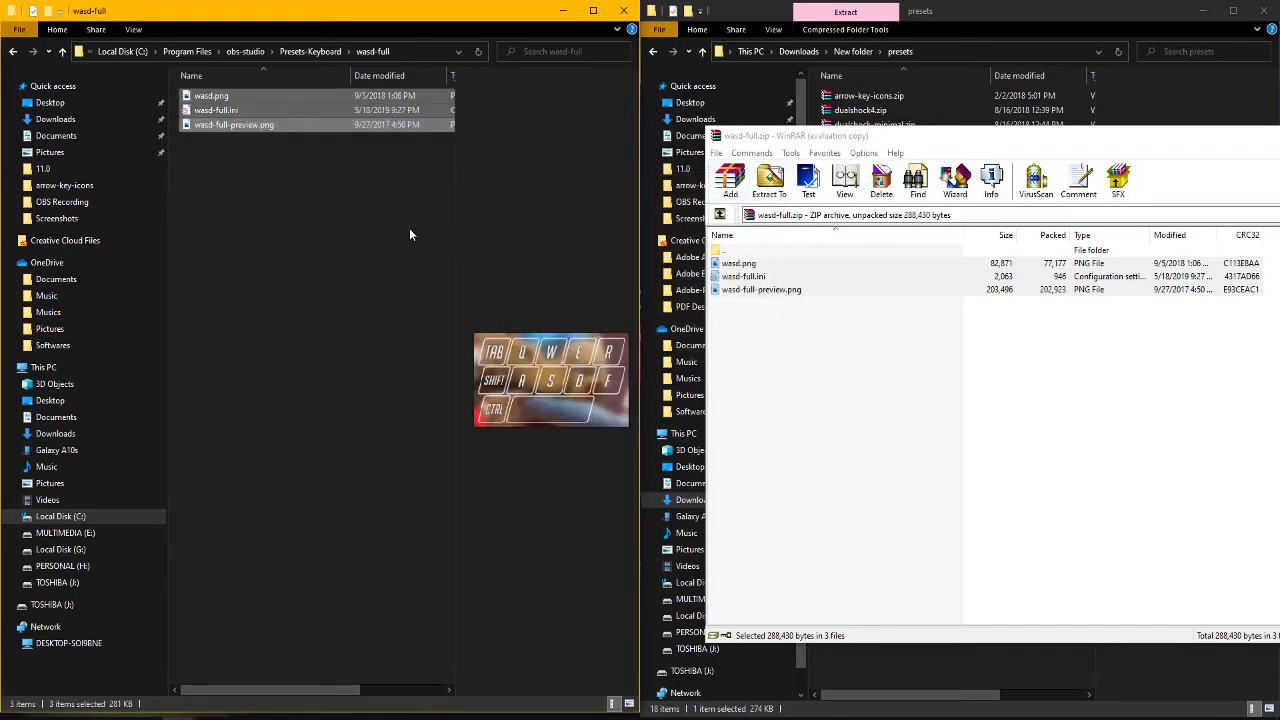
click(371, 241)
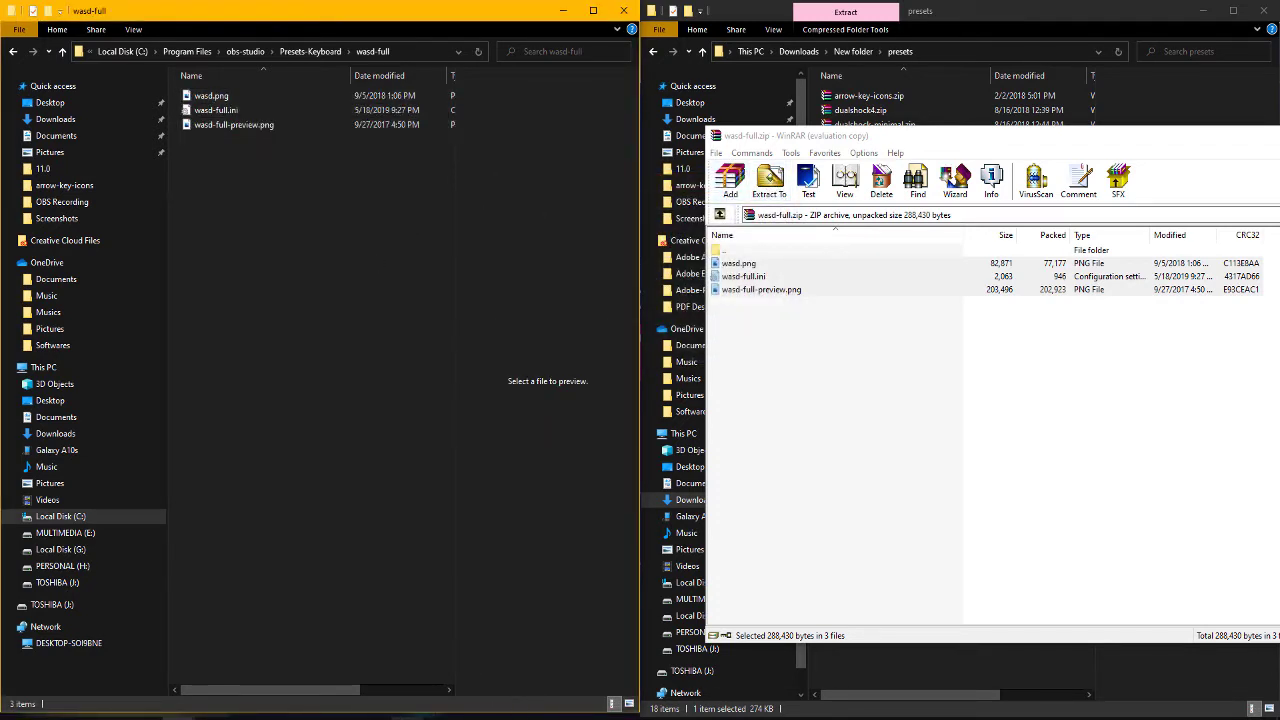
click(239, 716)
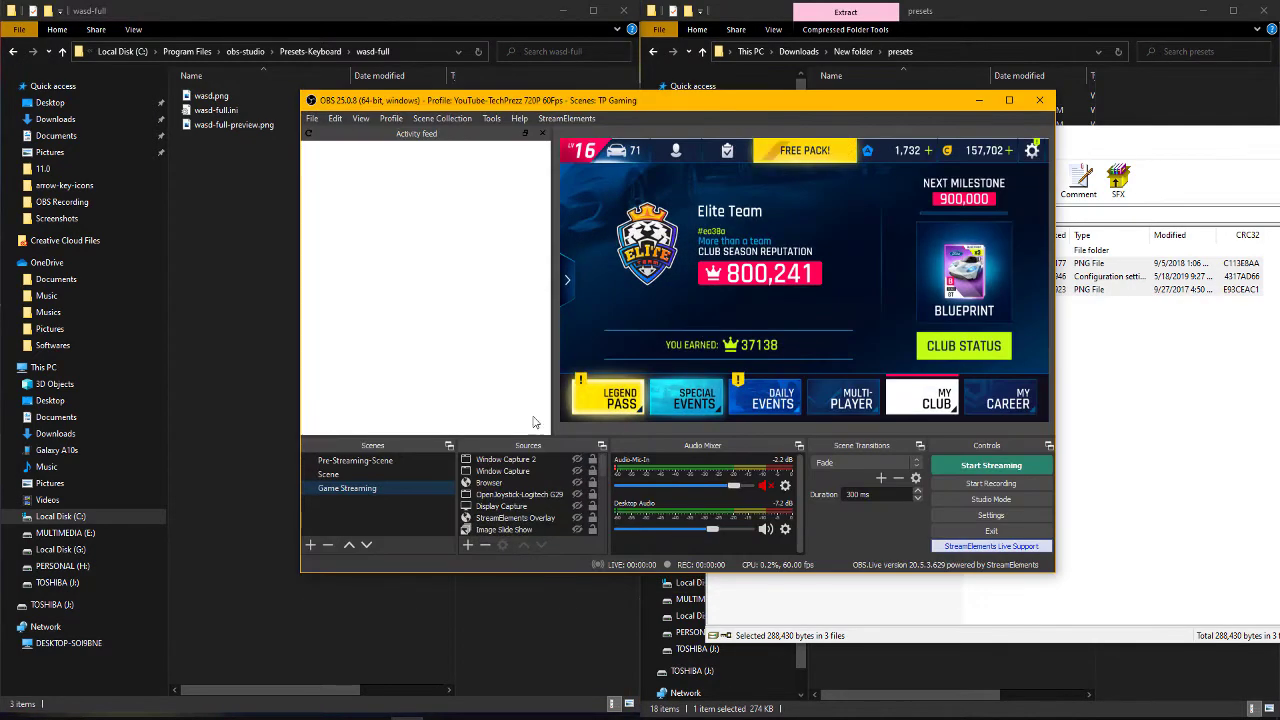
- Add a new Input Overlay source to the Game Streaming scene and browse for its overlay image
click(467, 545)
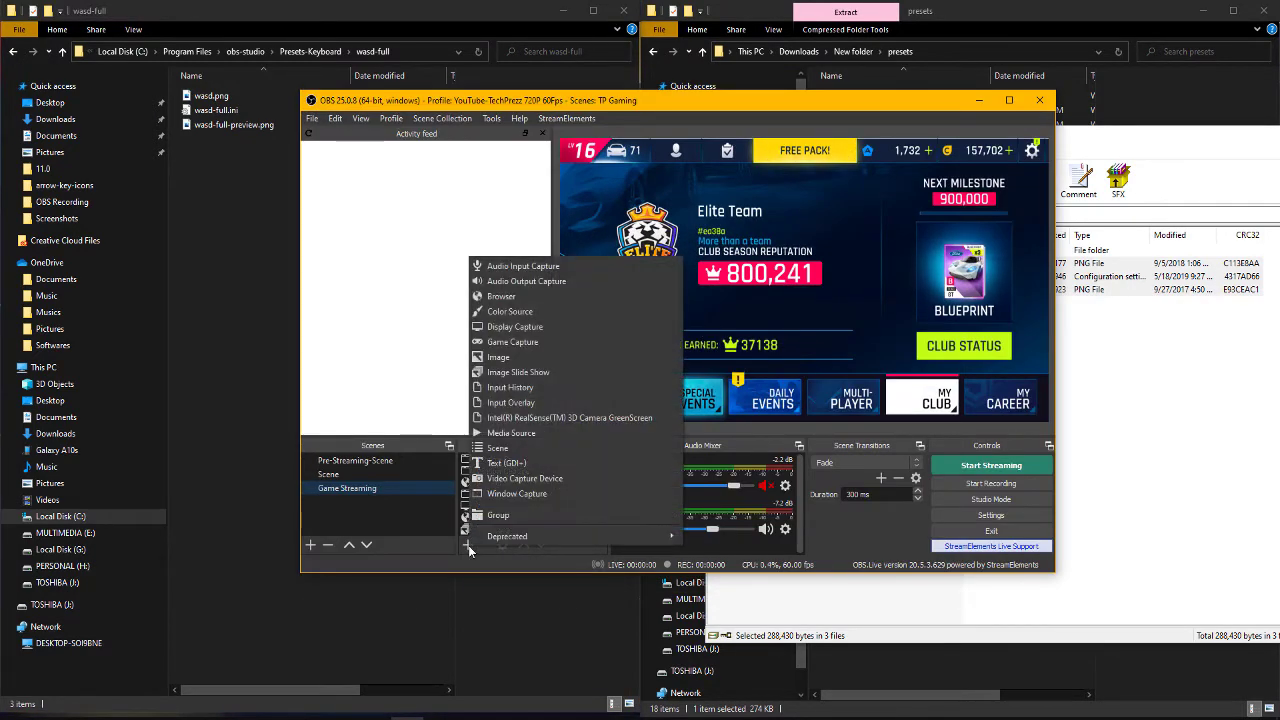
click(527, 409)
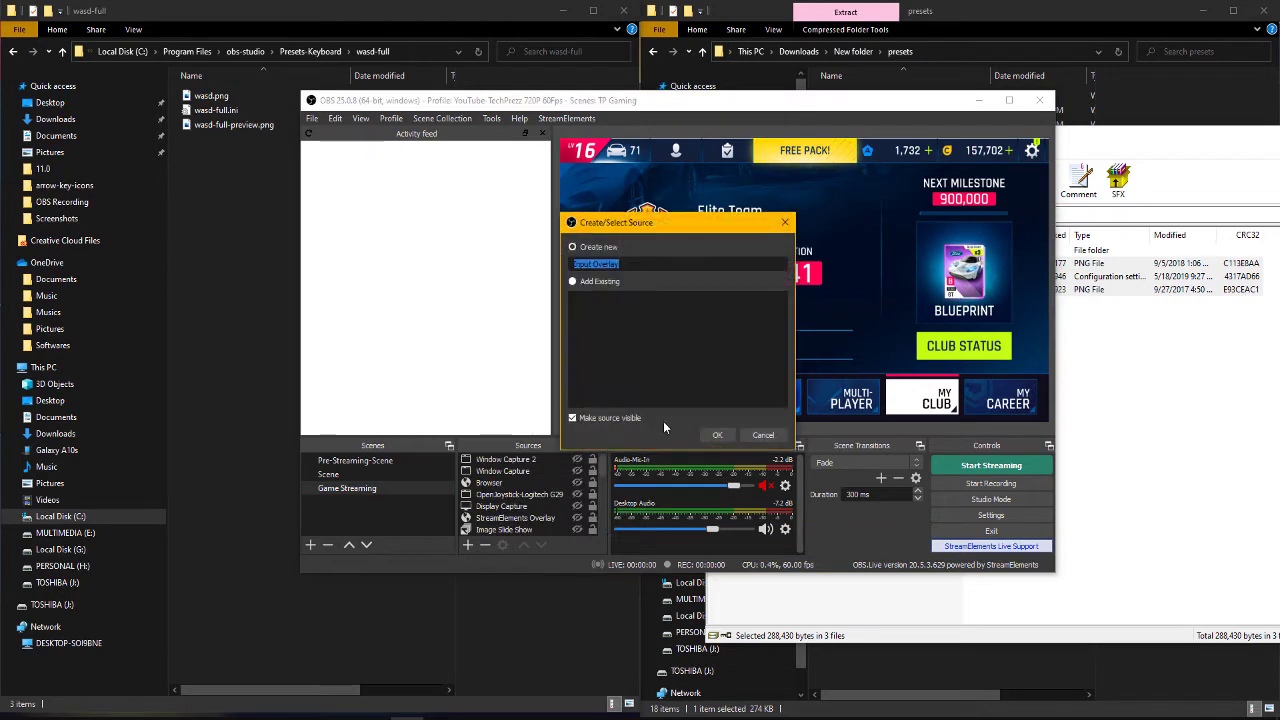
click(709, 432)
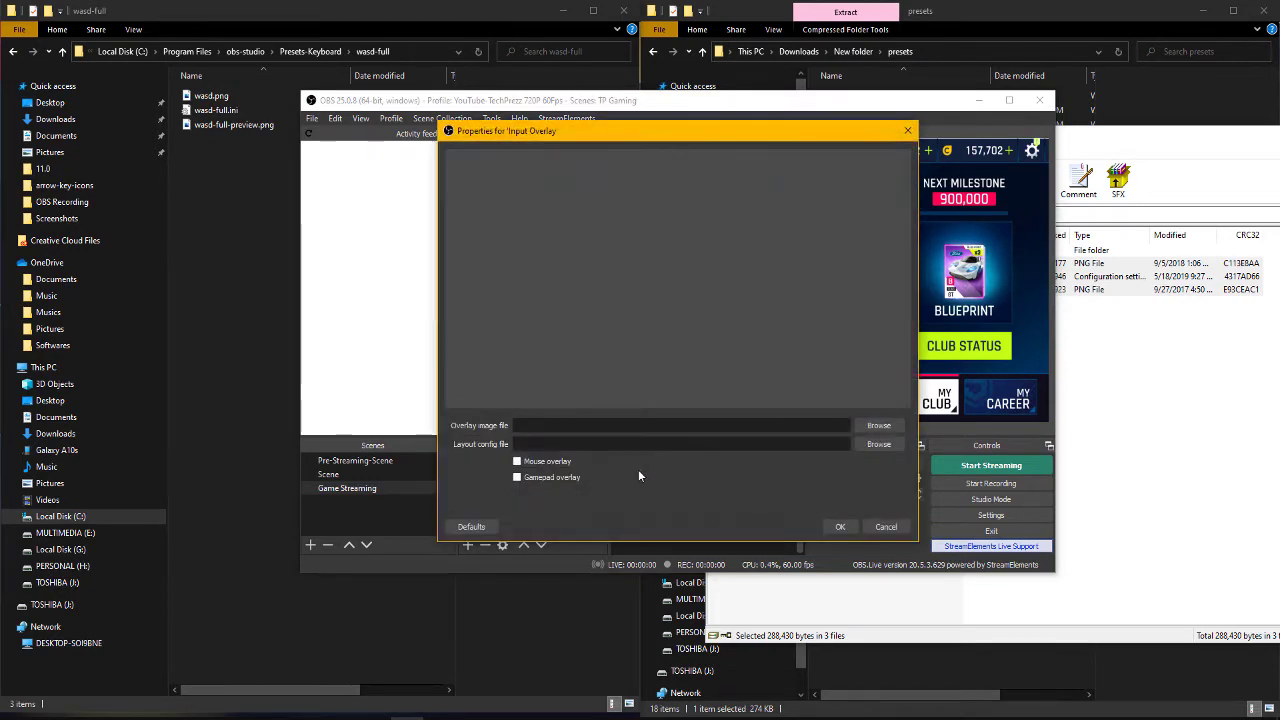
click(908, 130)
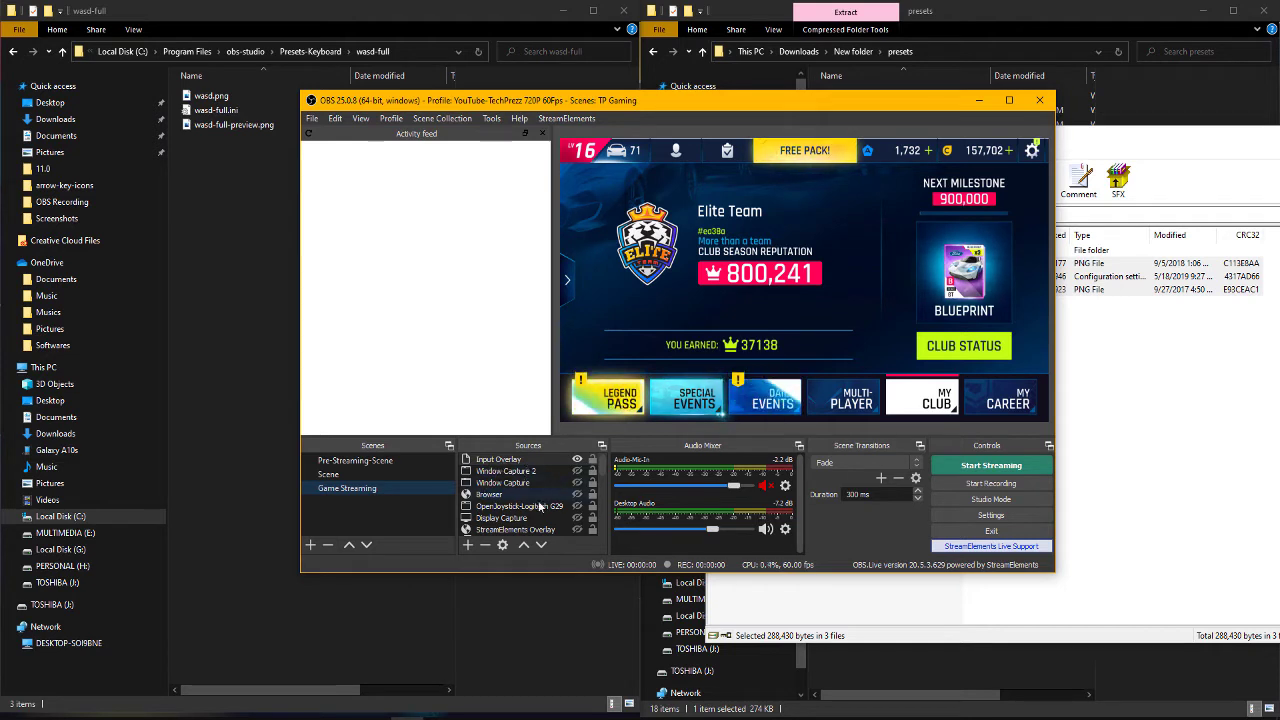
double_click(498, 459)
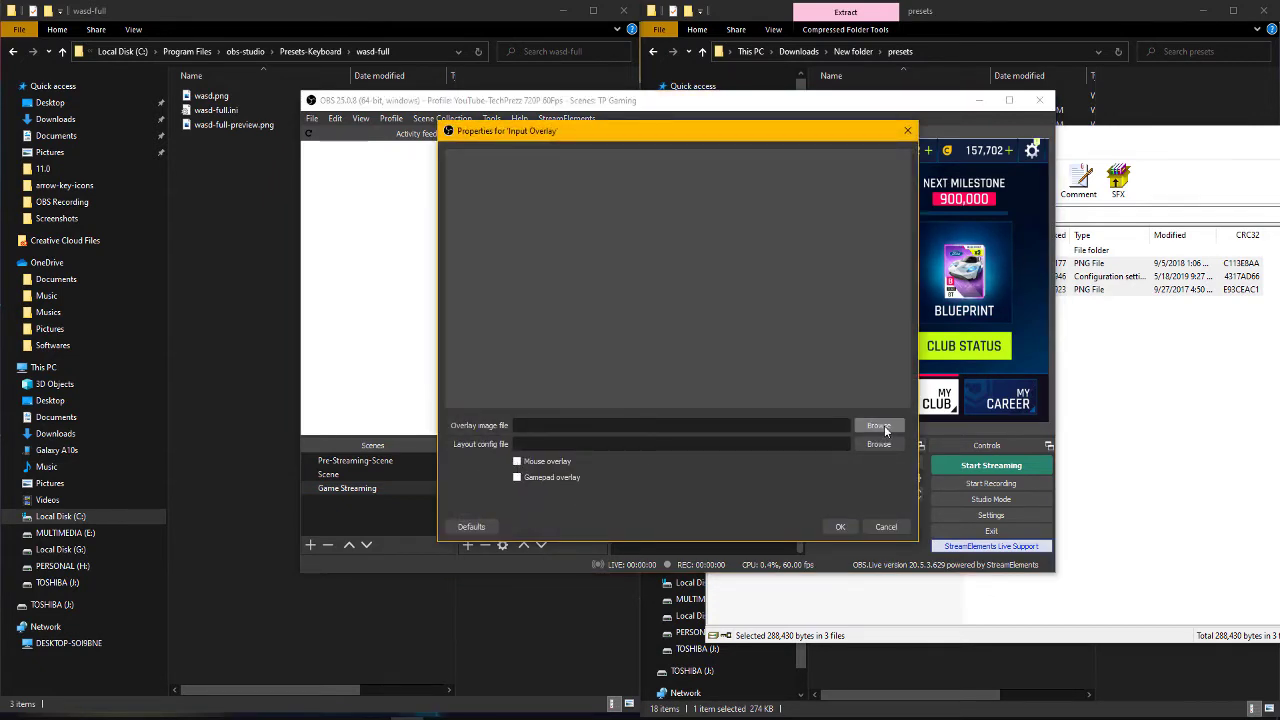
click(879, 425)
- Load wasd.png from C:\Program Files\obs-studio\Presets-Keyboard\wasd-full as the overlay image
click(240, 346)
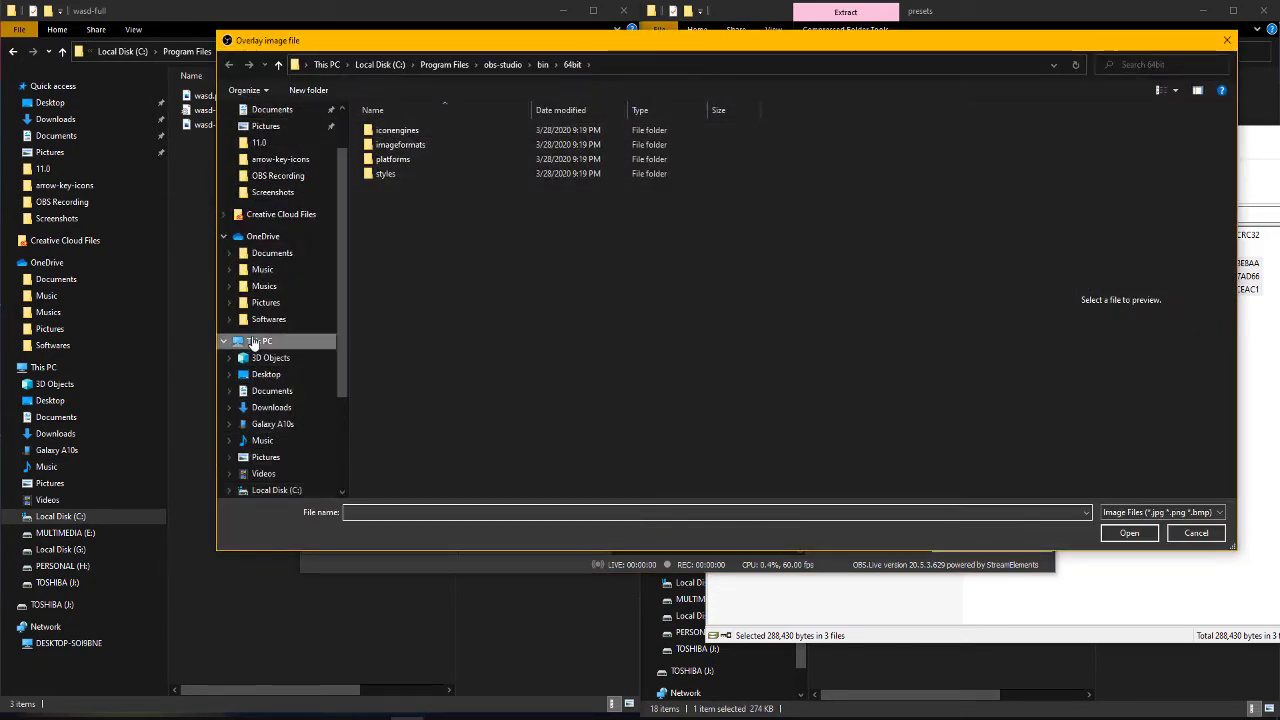
double_click(556, 292)
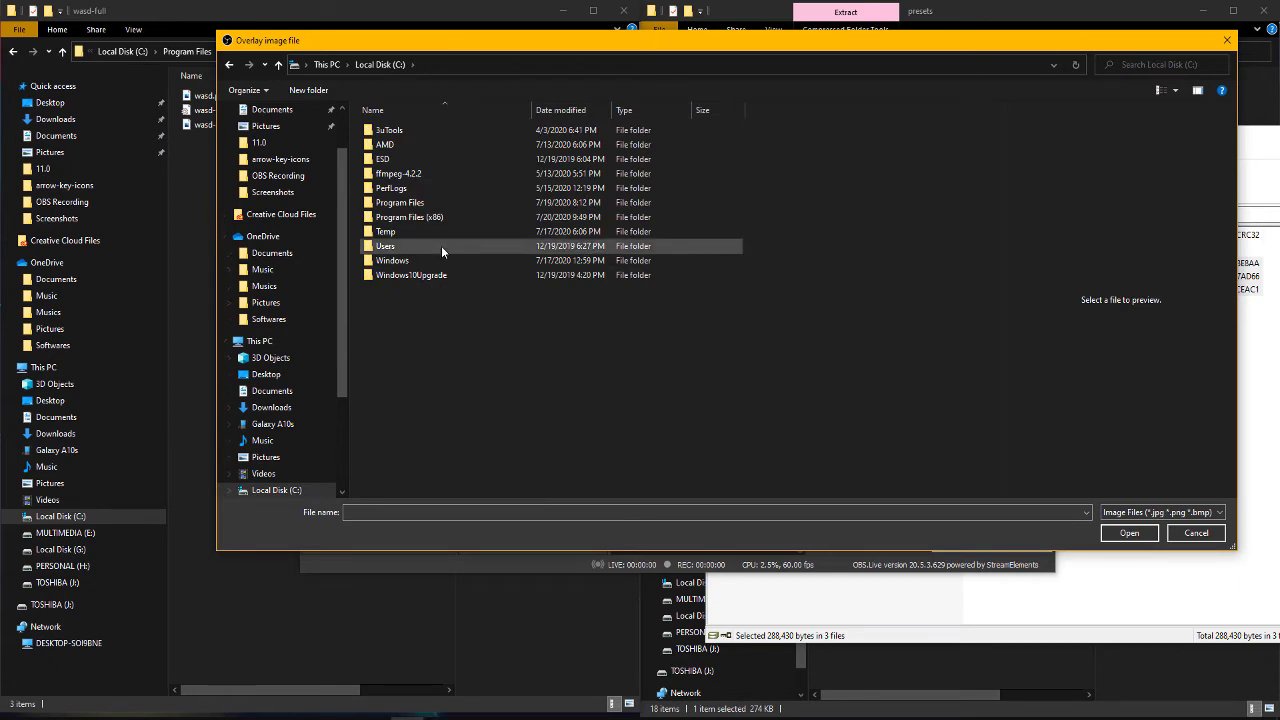
double_click(441, 202)
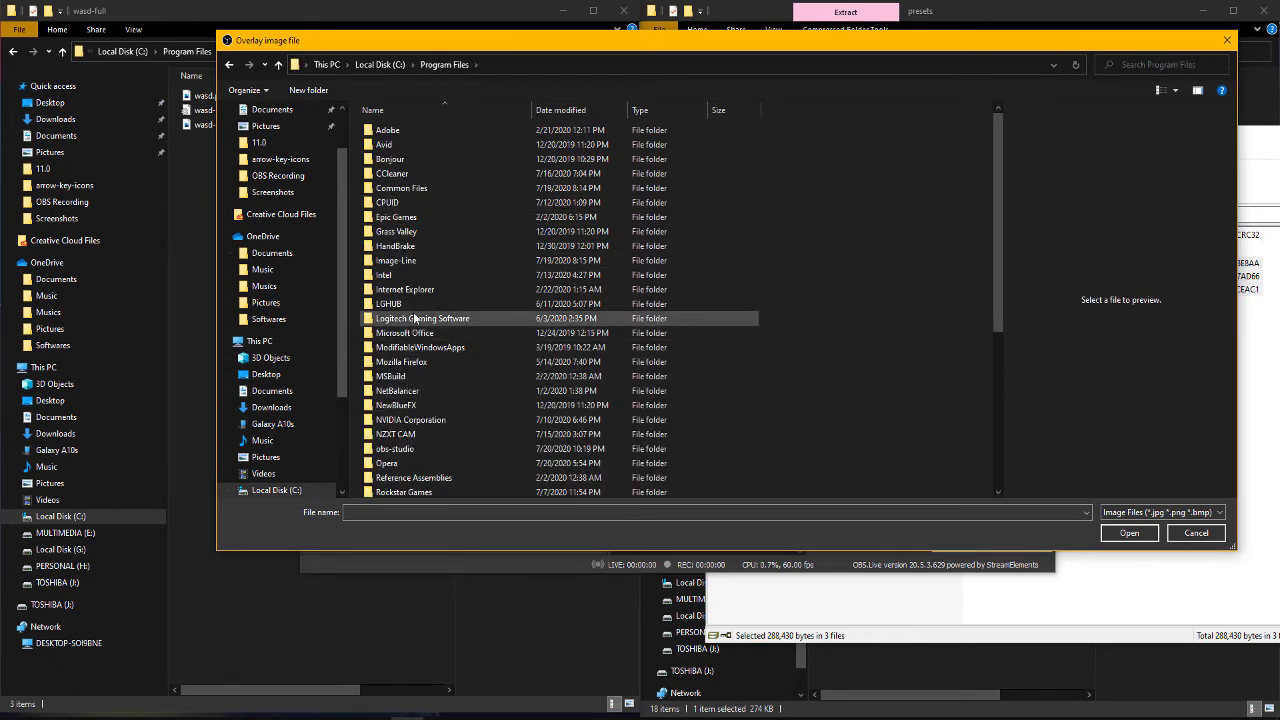
double_click(413, 451)
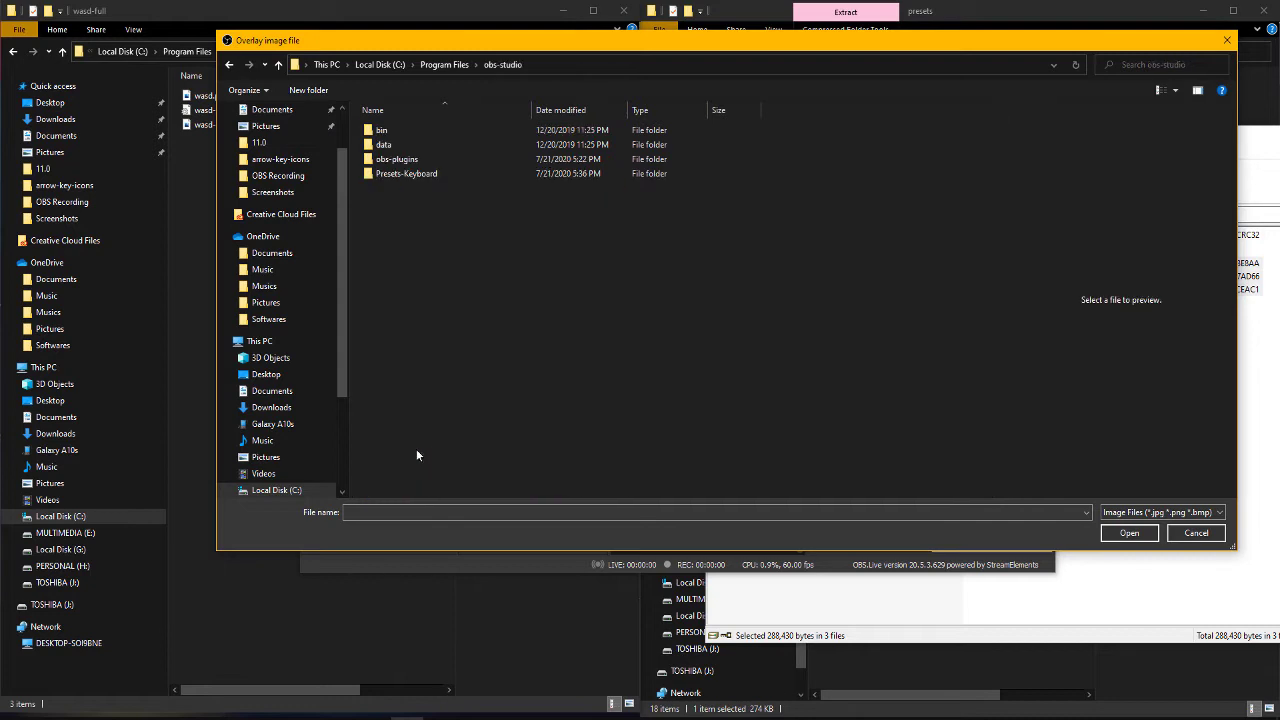
double_click(430, 175)
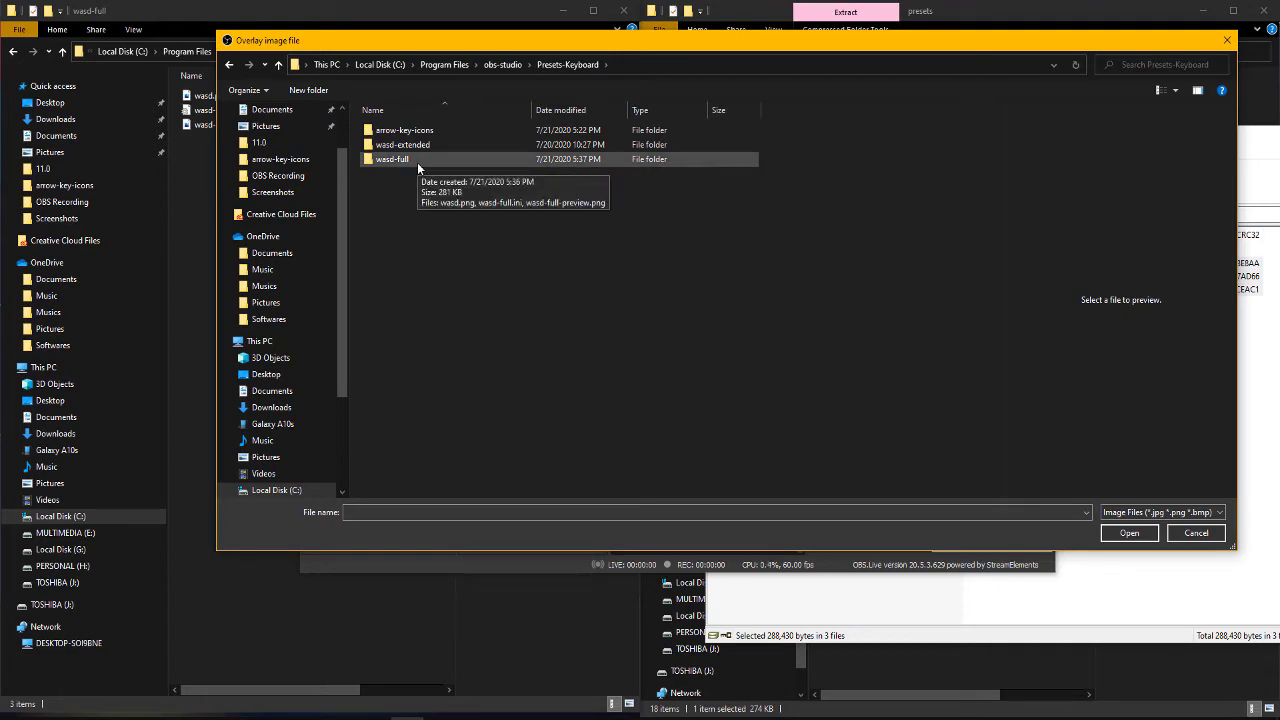
double_click(417, 160)
click(407, 173)
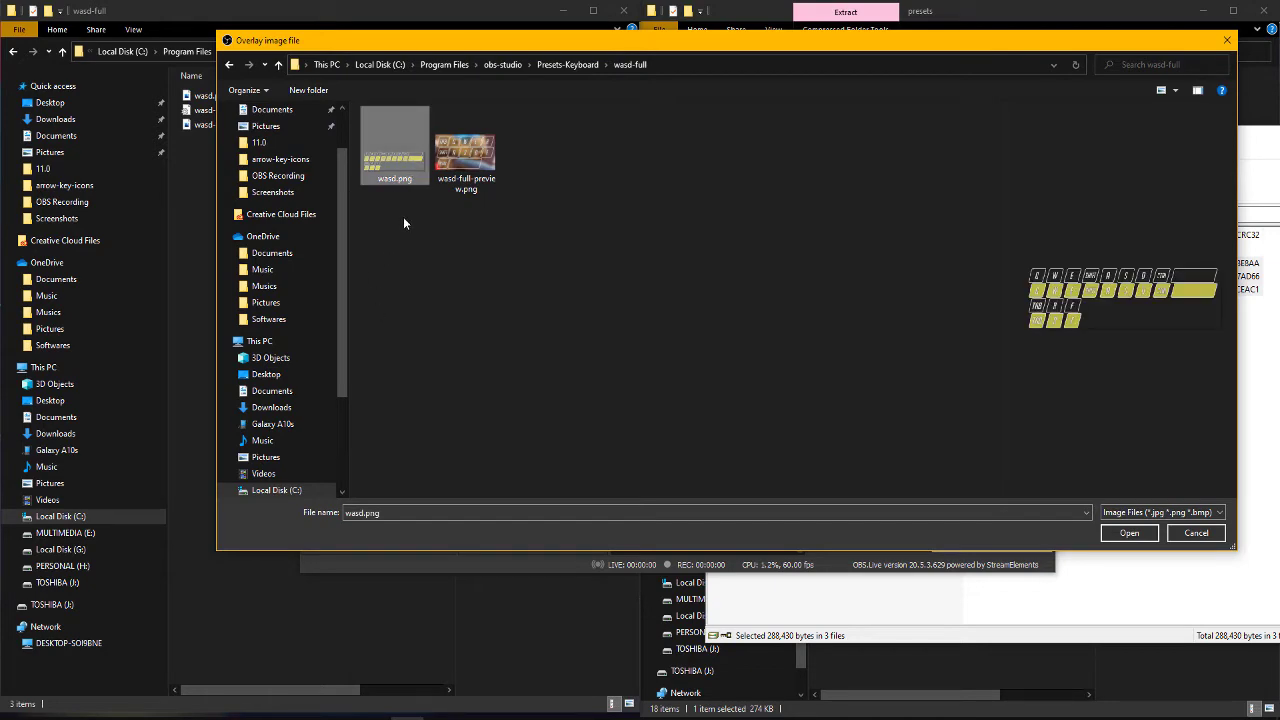
click(466, 175)
click(399, 166)
double_click(399, 163)
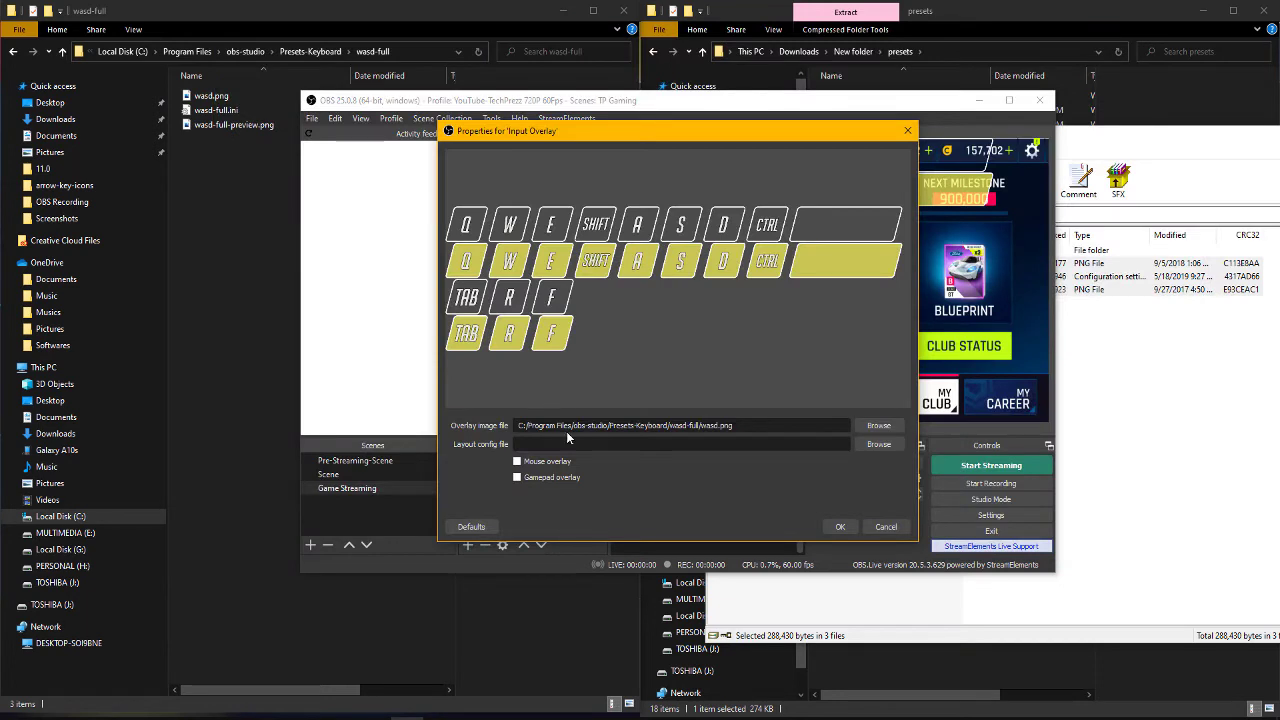
- Set wasd-full.ini from the wasd-full folder as the layout config and confirm
click(877, 446)
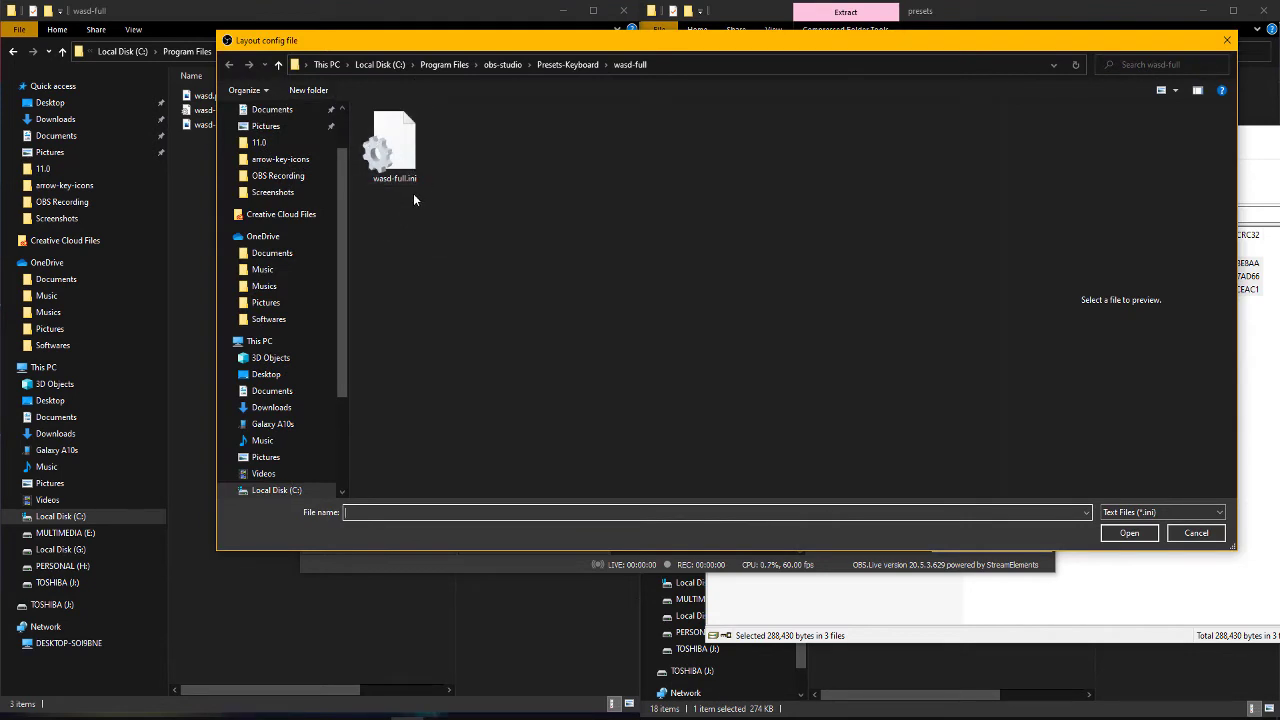
click(278, 64)
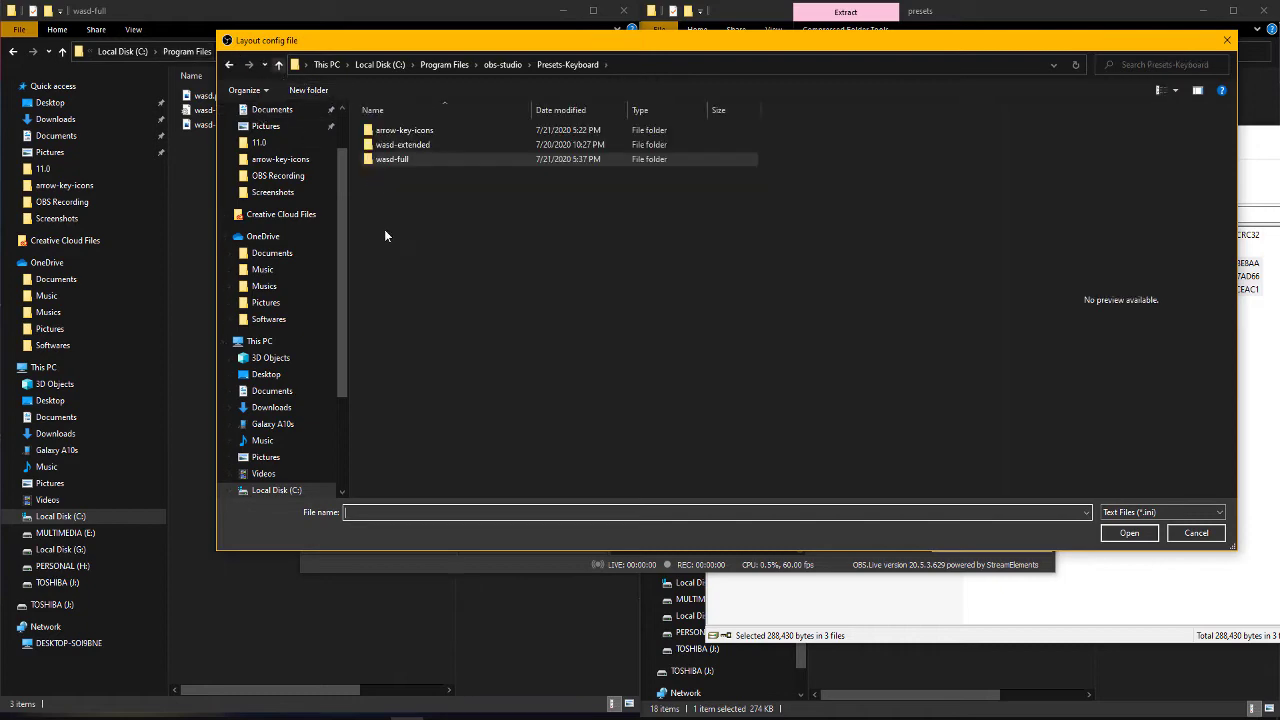
click(416, 161)
double_click(416, 161)
click(390, 152)
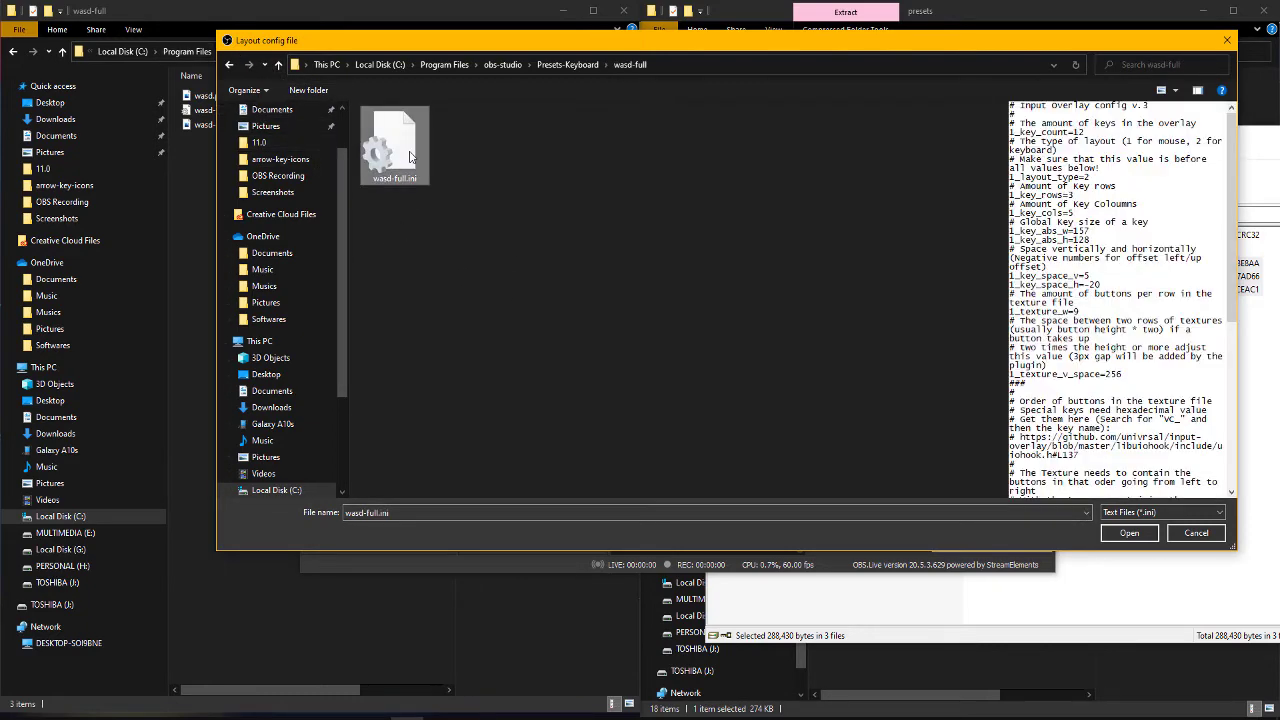
double_click(409, 155)
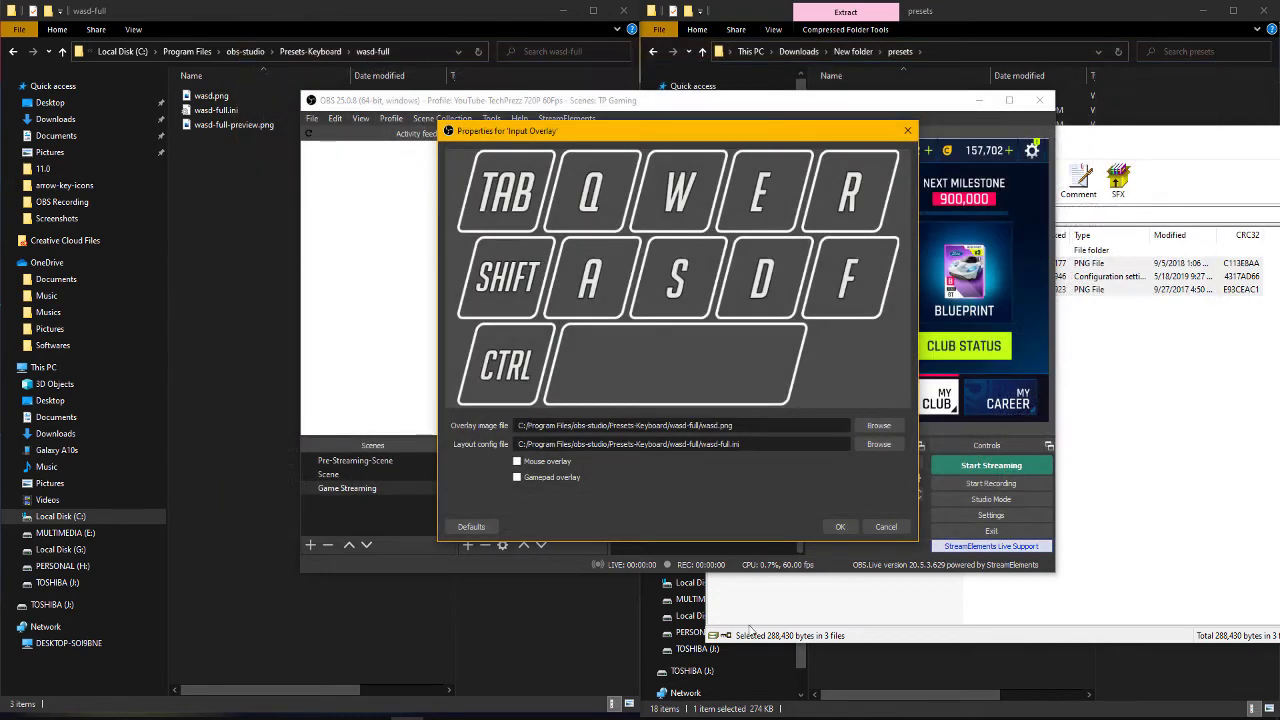
click(840, 527)
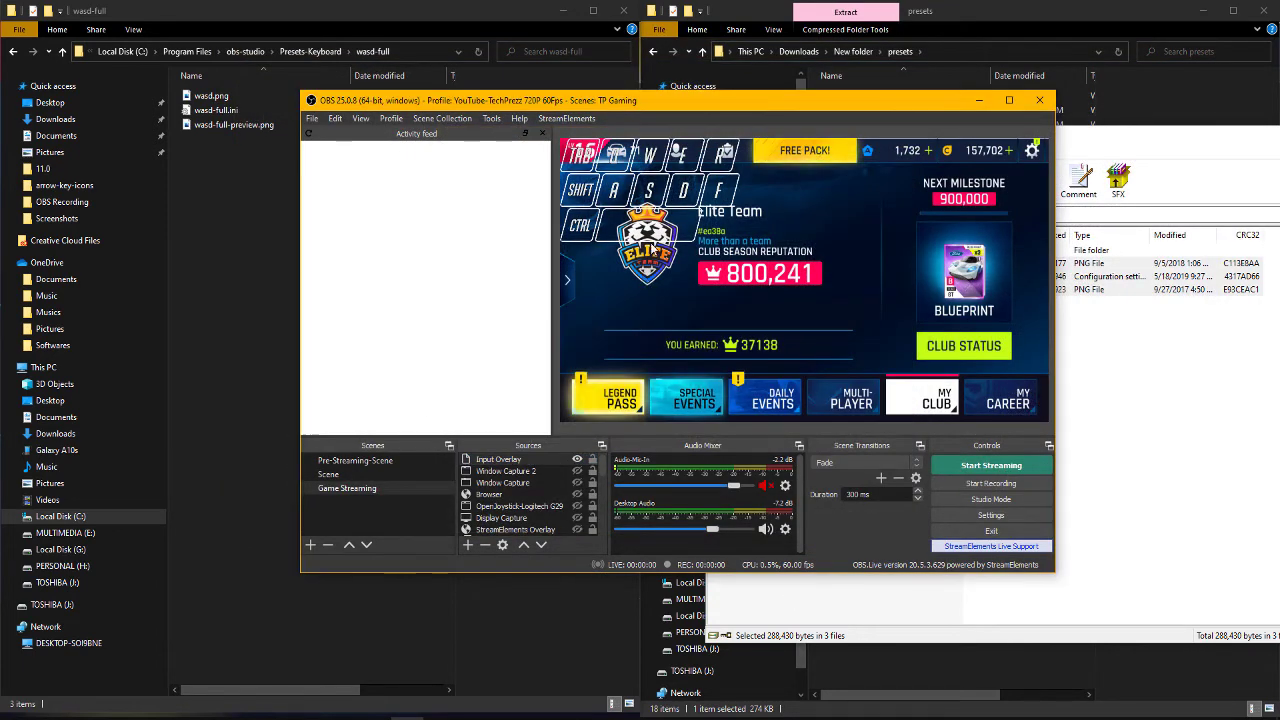
- Unlock the preview, move and shrink the WASD overlay below the club logo, then relock
right_click(733, 222)
click(781, 246)
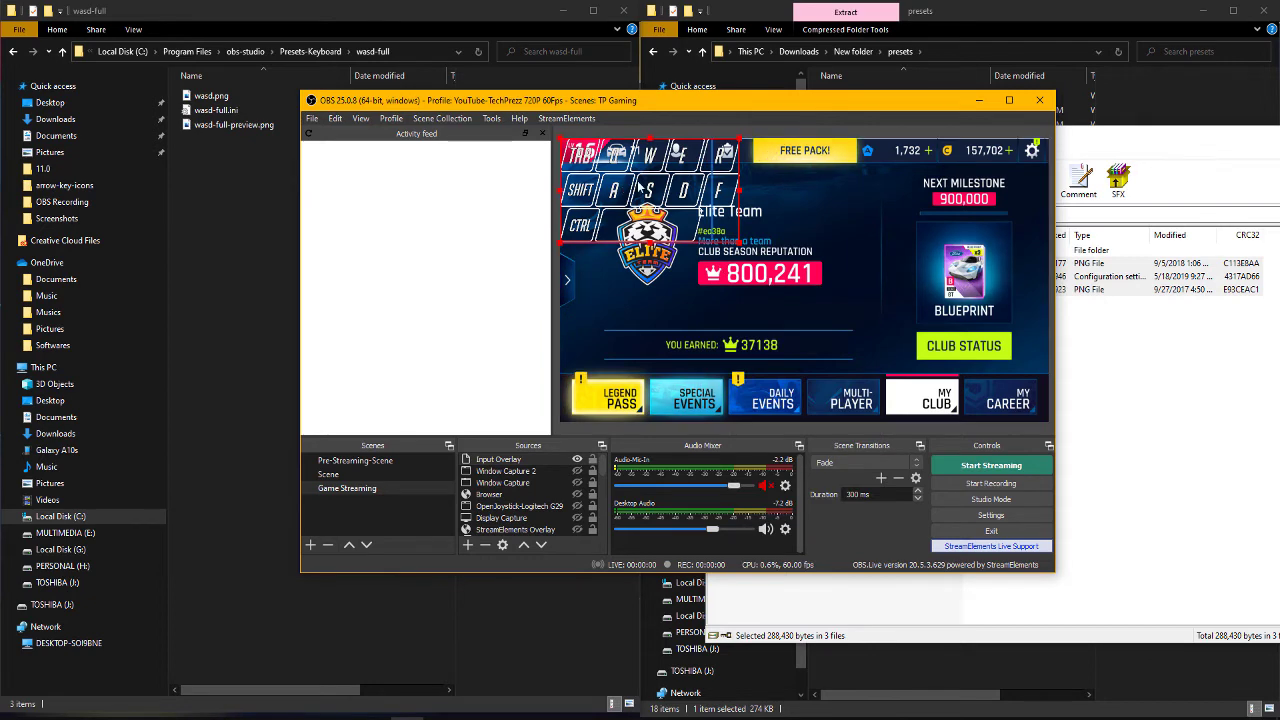
drag(648, 200, 658, 264)
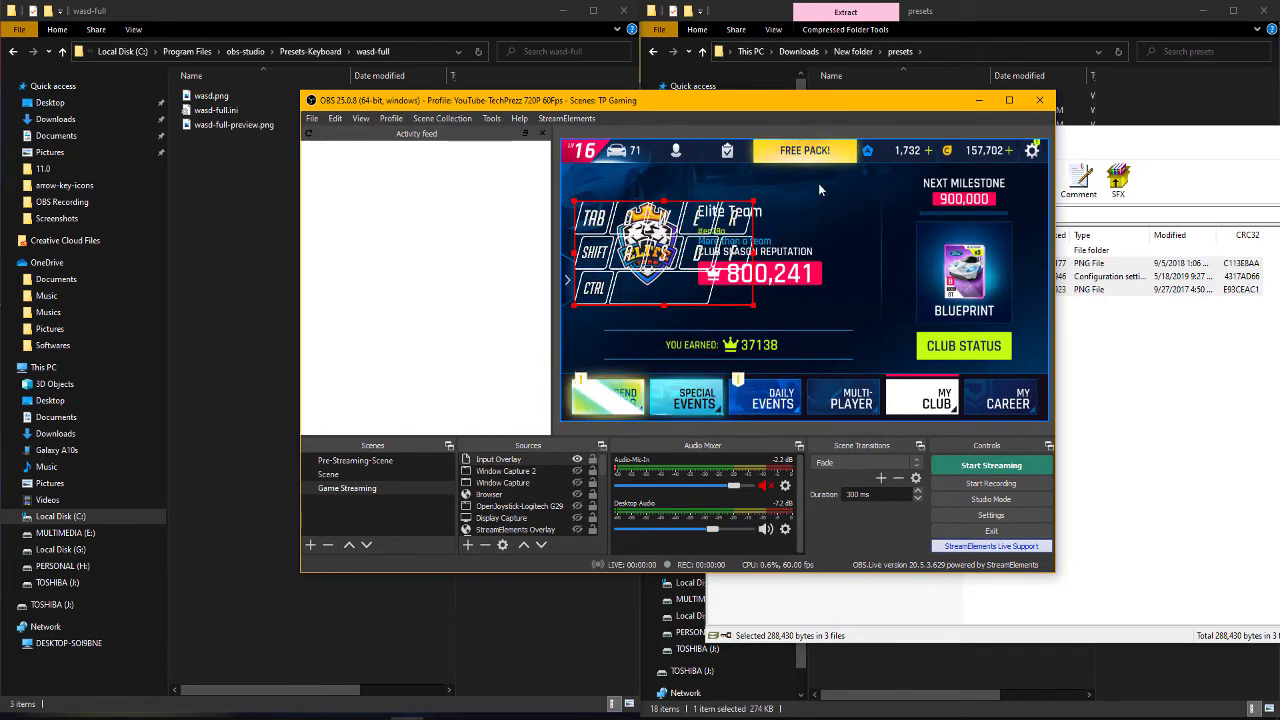
right_click(820, 183)
click(864, 210)
right_click(830, 202)
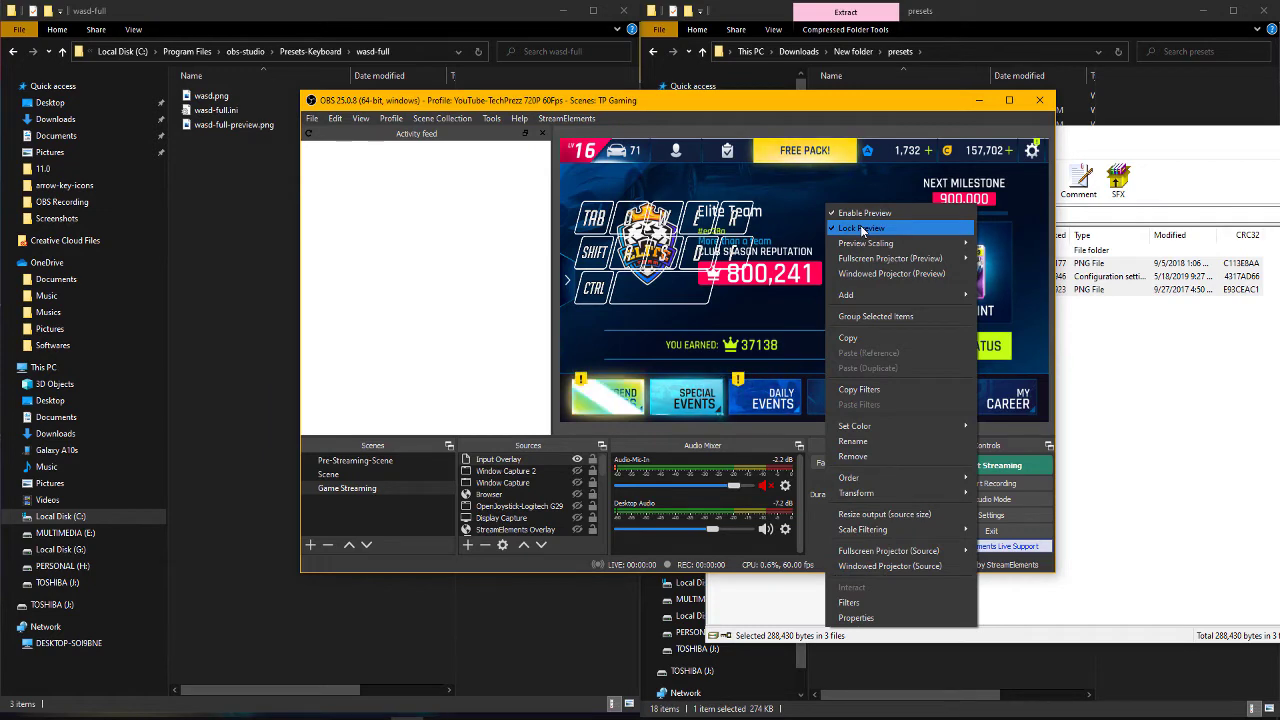
click(862, 228)
right_click(856, 226)
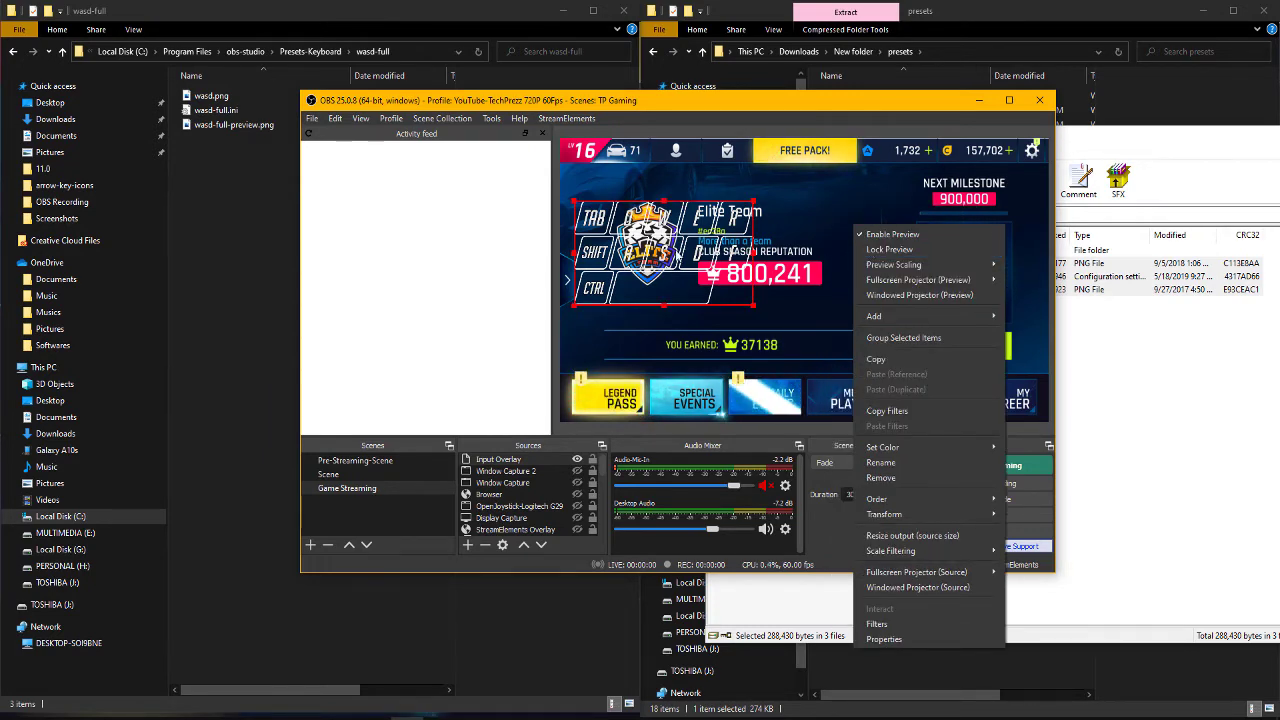
click(660, 244)
drag(660, 244, 658, 355)
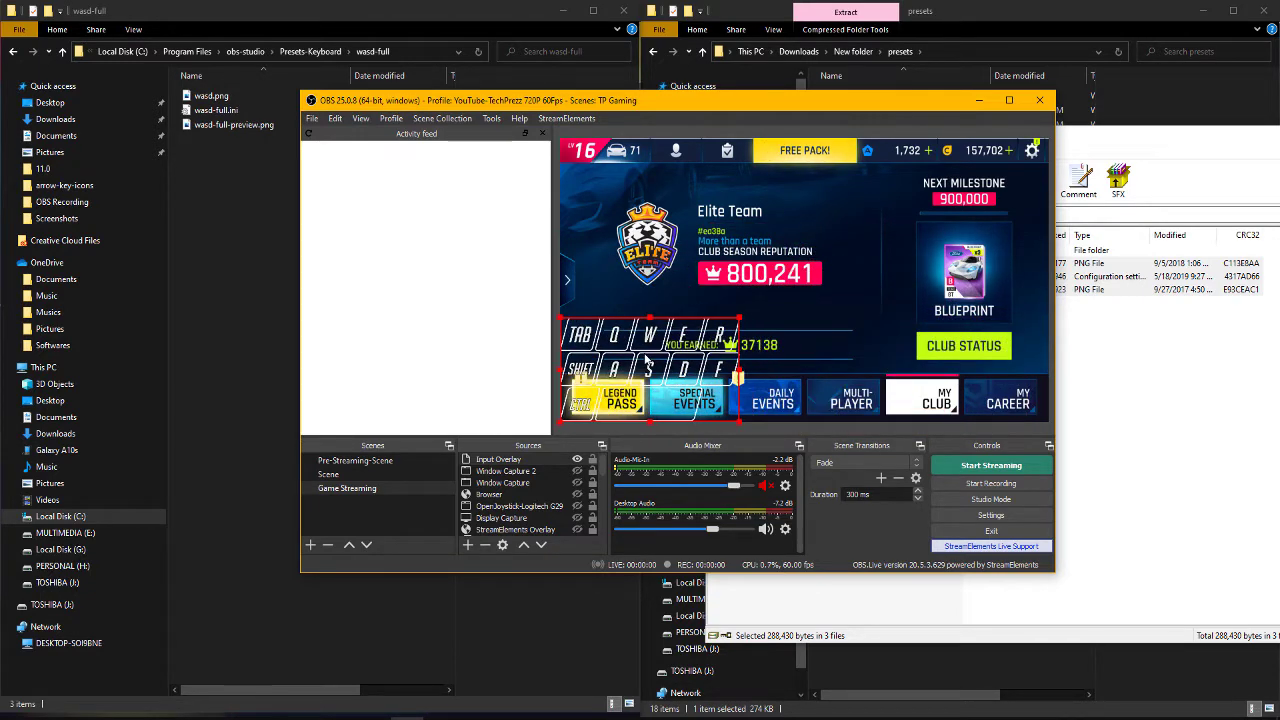
drag(740, 320, 657, 368)
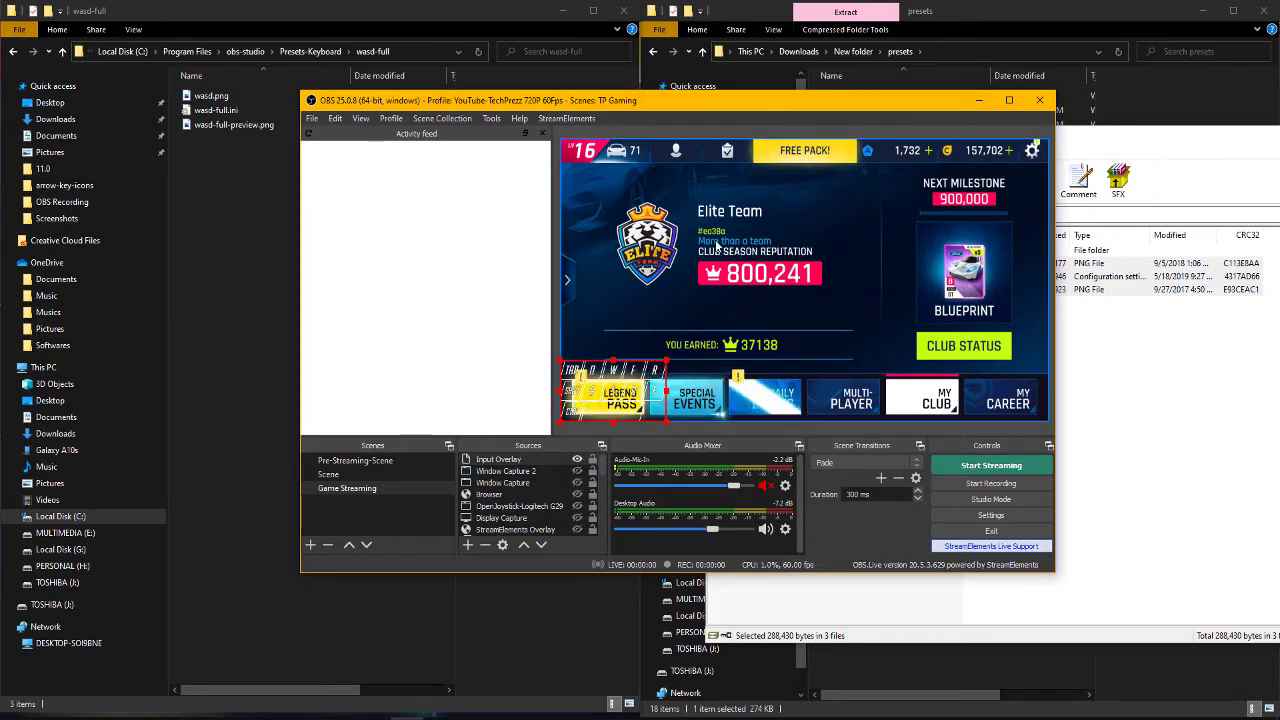
right_click(725, 184)
click(767, 206)
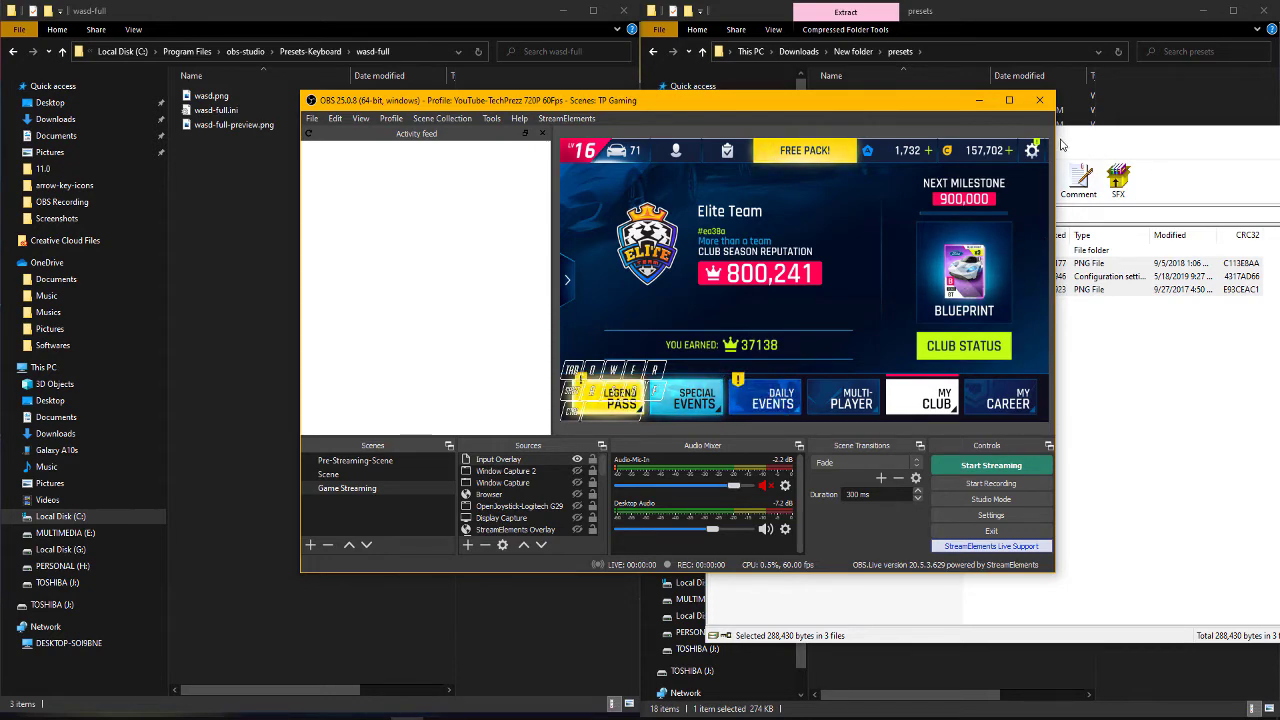
- Add an empty Input Overlay 2 source without settings, then minimize OBS
click(466, 546)
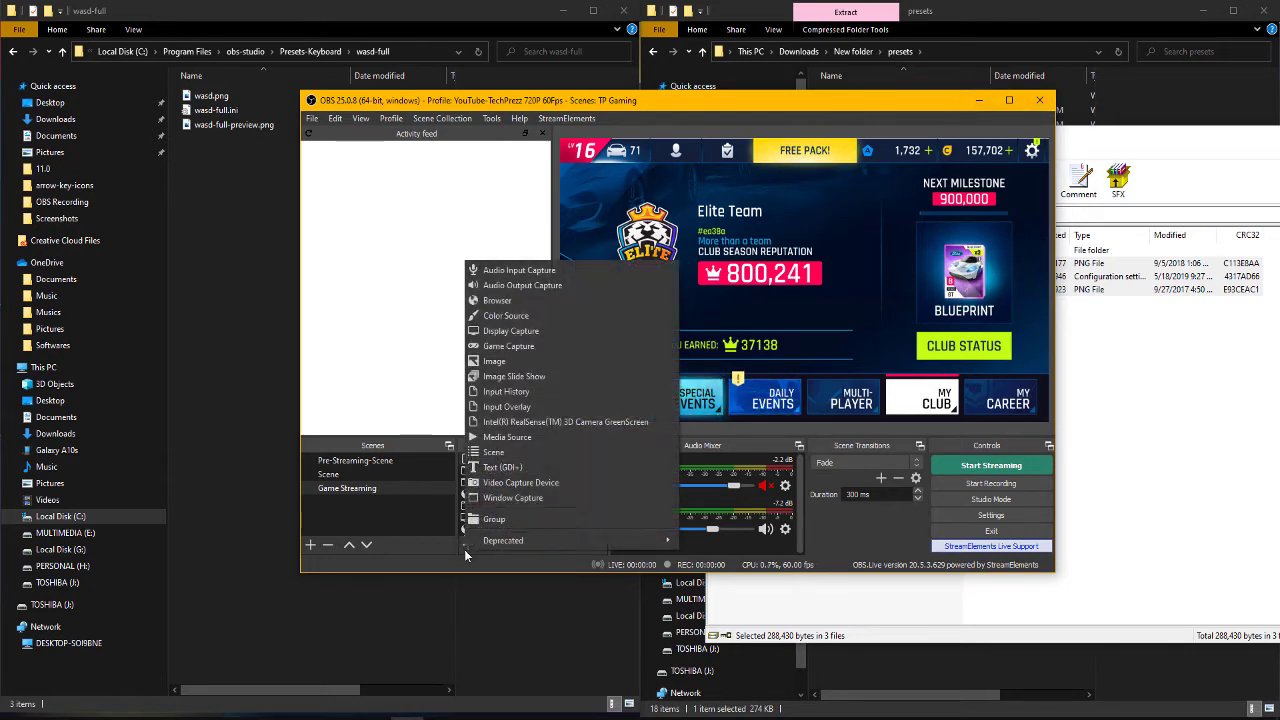
click(545, 406)
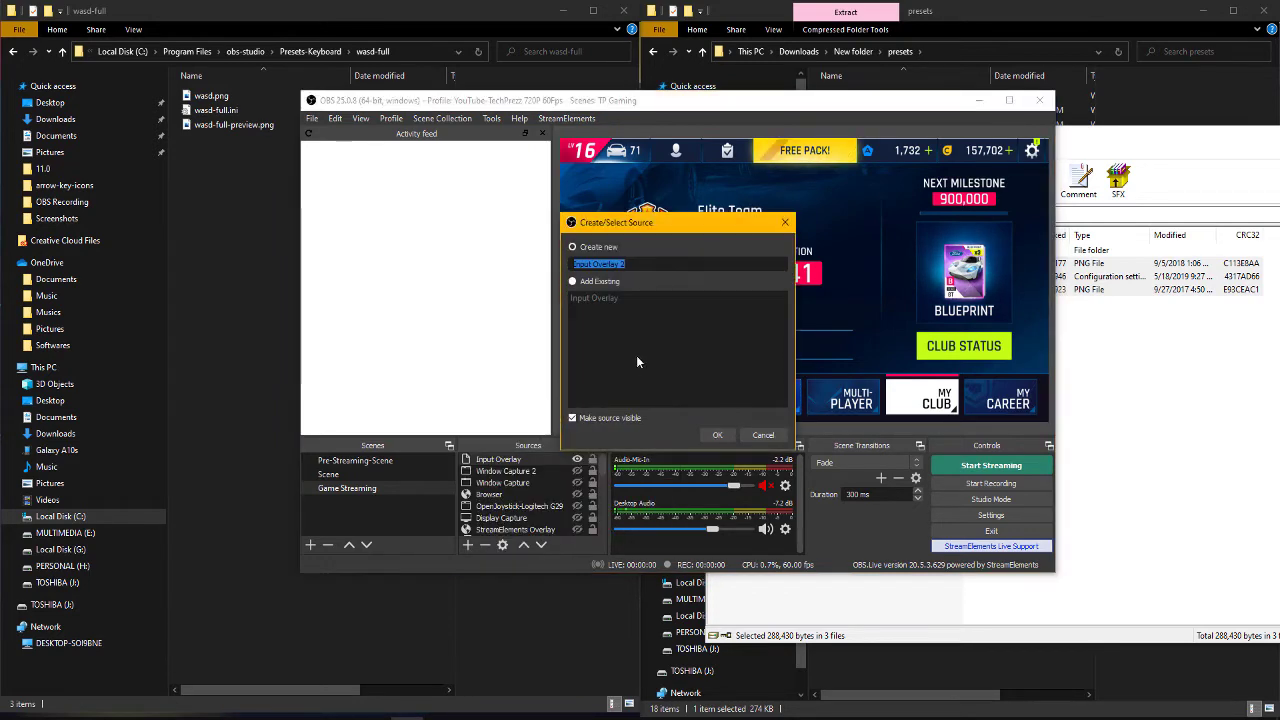
click(716, 434)
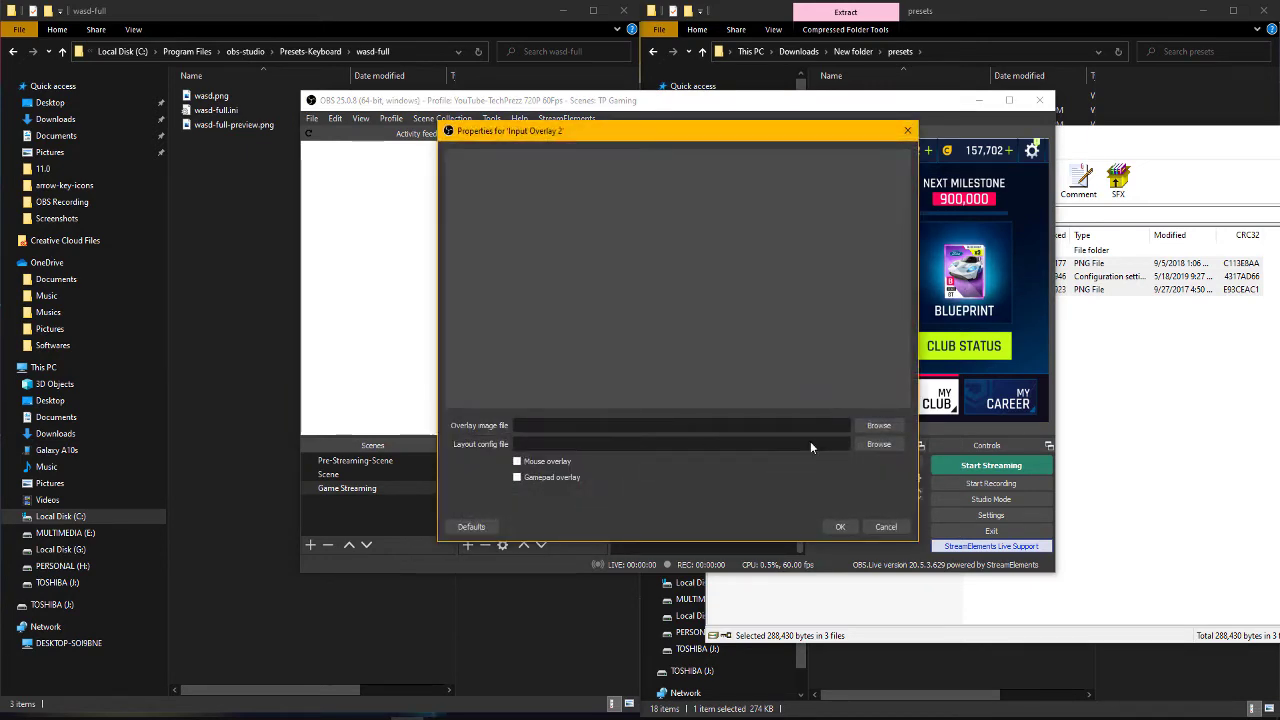
click(886, 527)
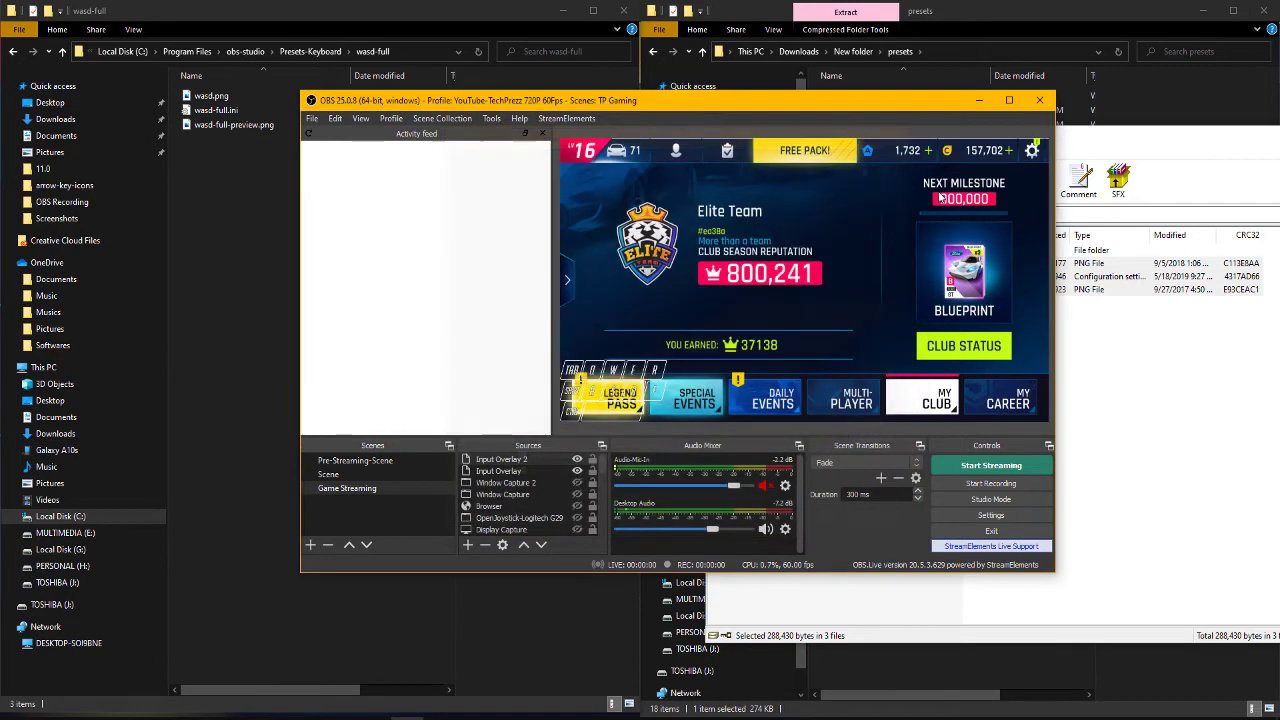
click(977, 101)
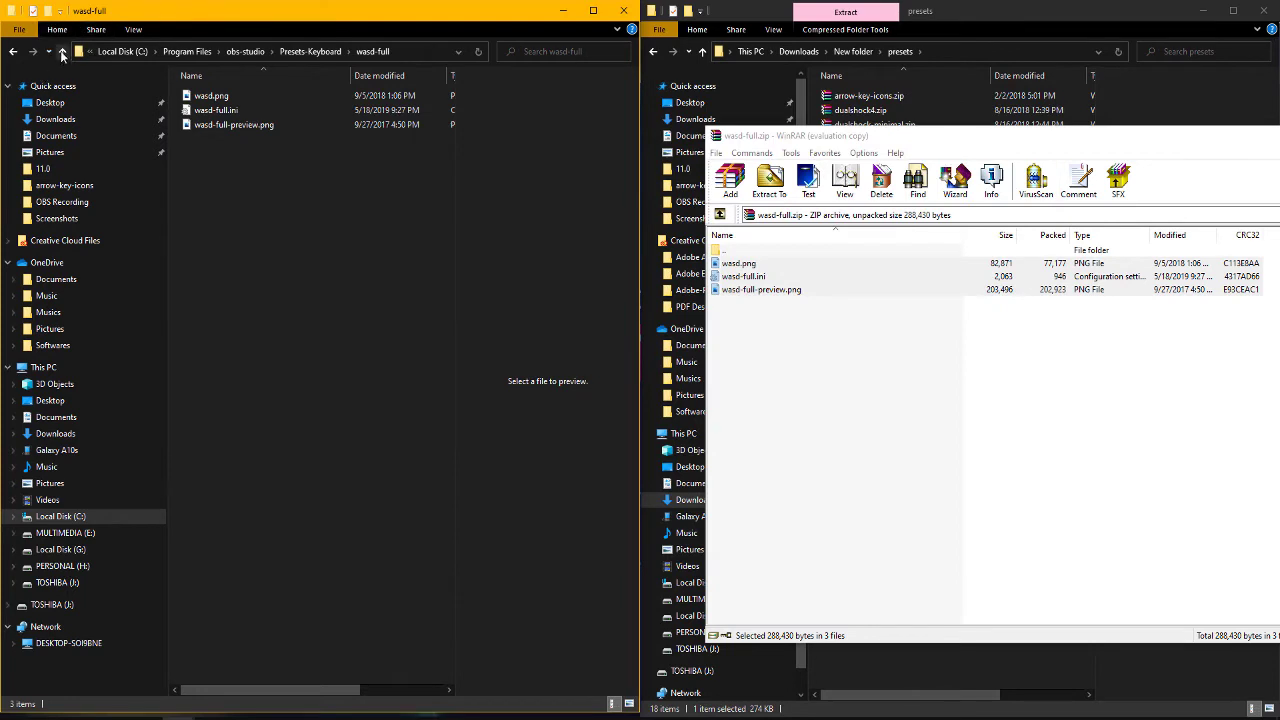
- Copy the archive files into Presets-Keyboard with admin approval and close WinRAR
click(62, 52)
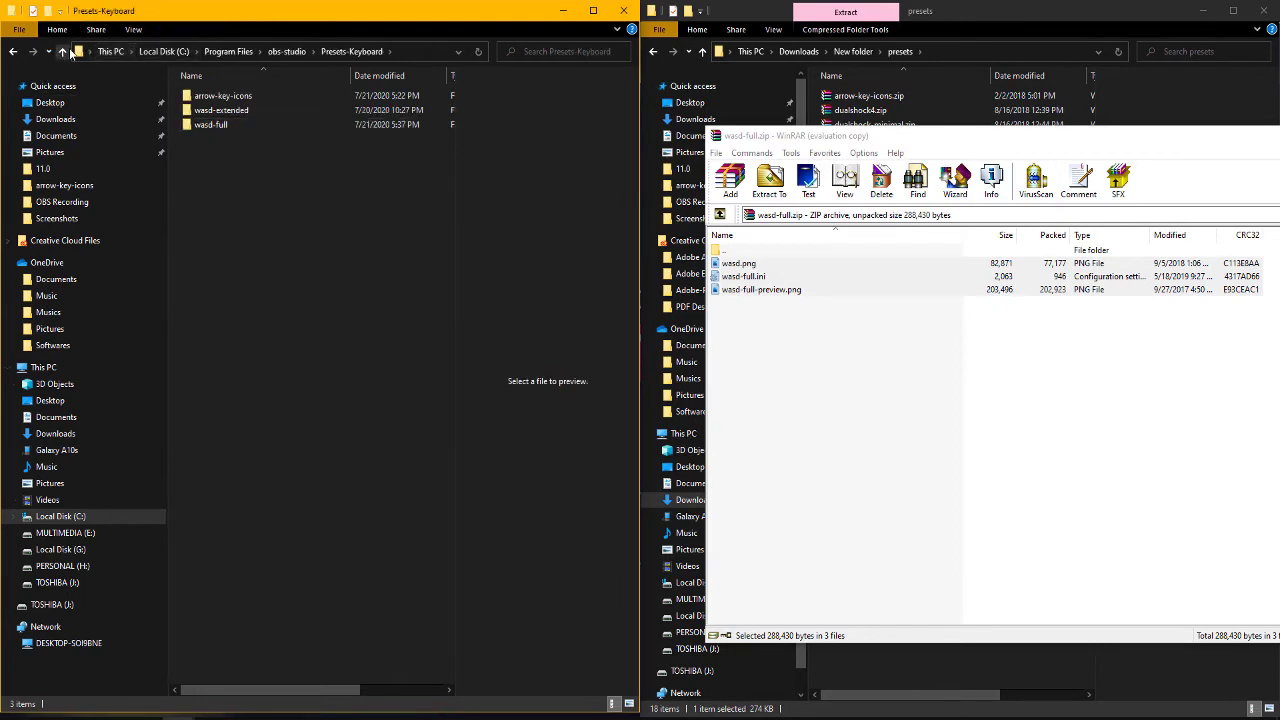
drag(760, 276, 547, 463)
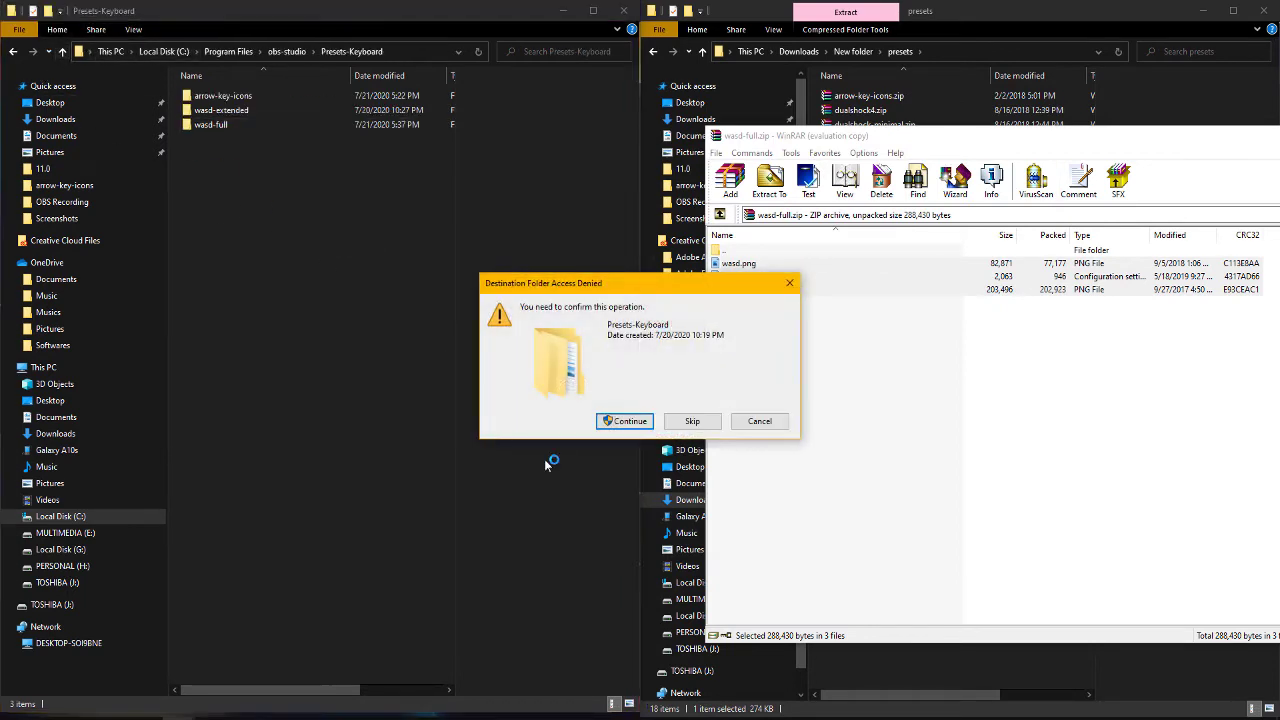
click(614, 422)
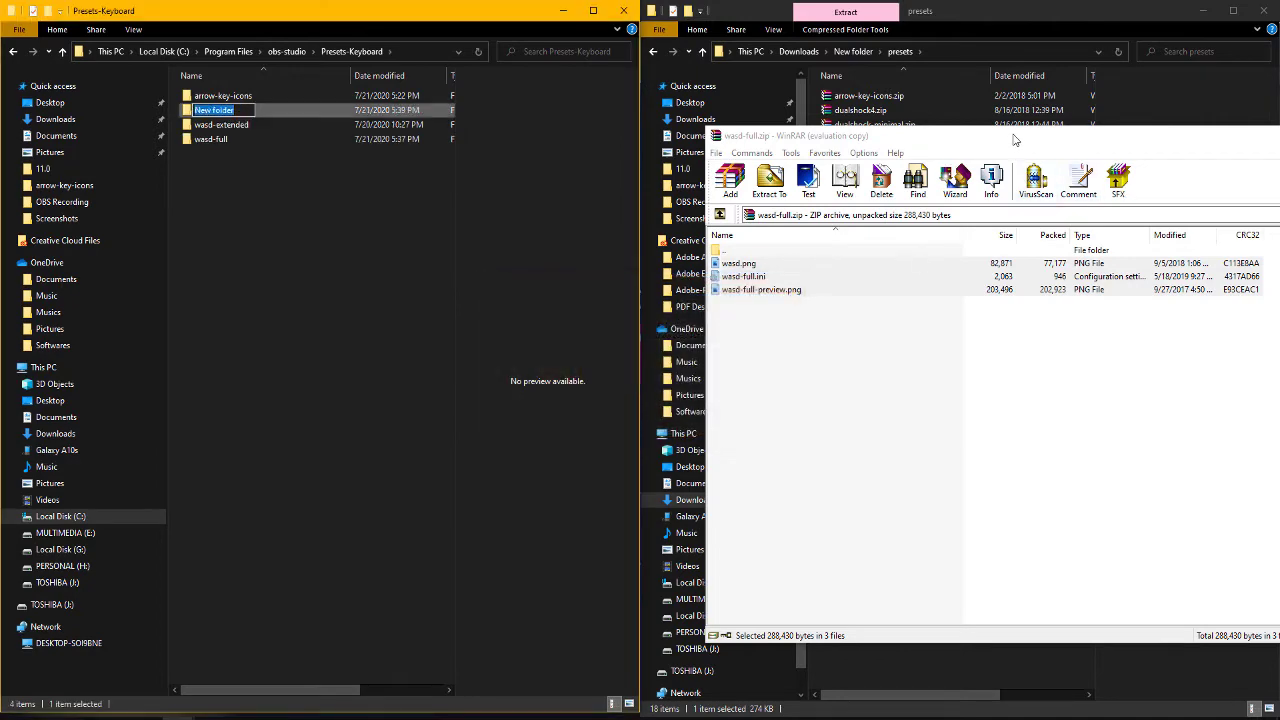
drag(1013, 140, 688, 145)
drag(1128, 142, 829, 142)
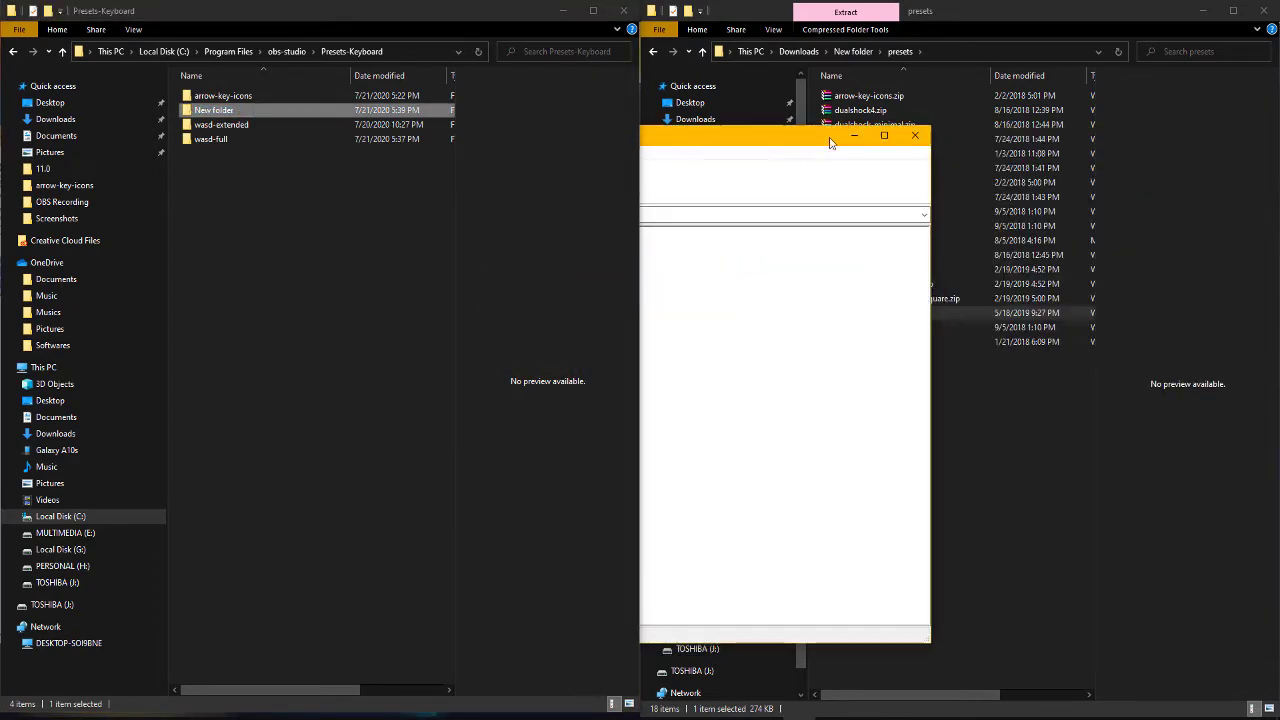
click(914, 138)
click(924, 492)
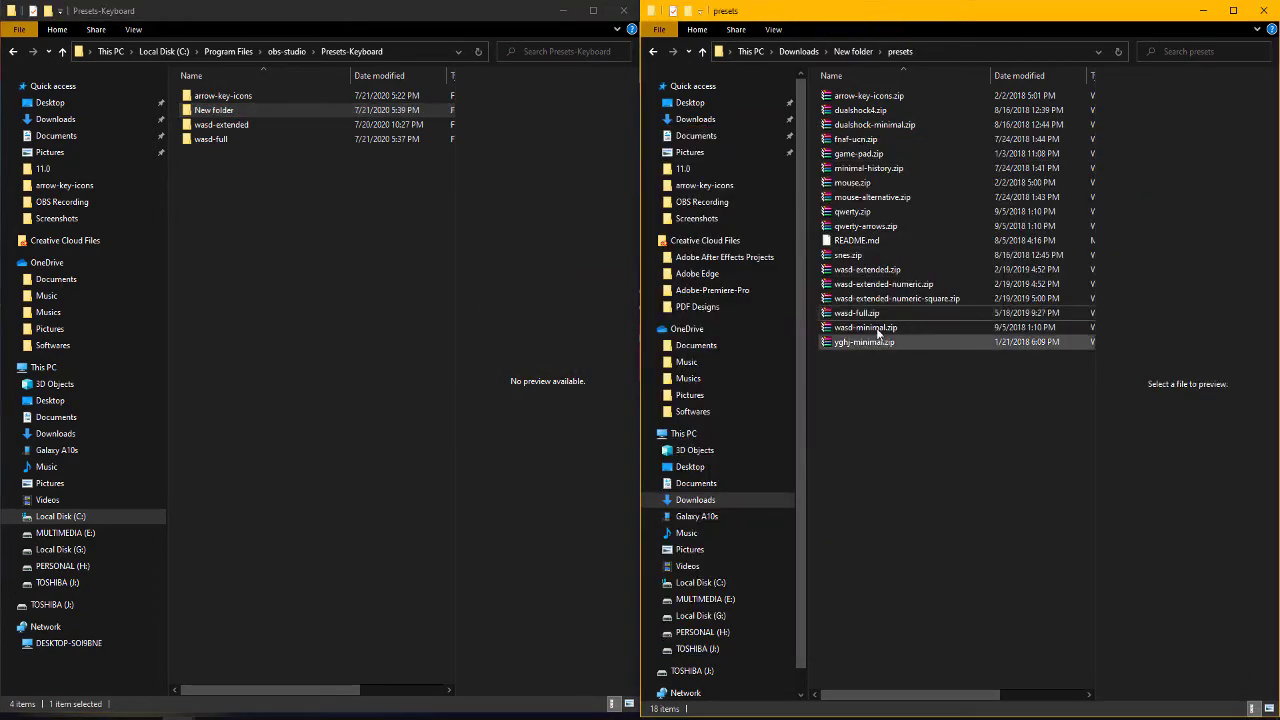
- Rename the new empty folder in Presets-Keyboard to 'mouse' and open it
click(854, 185)
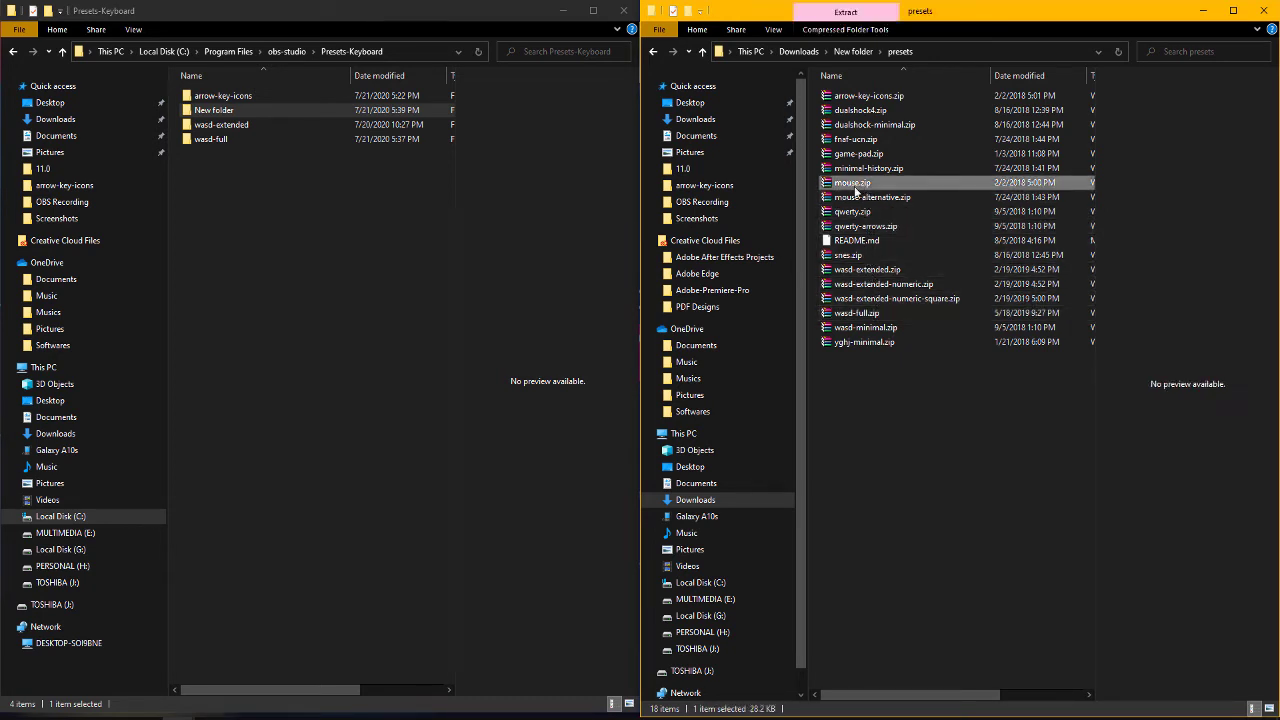
click(855, 186)
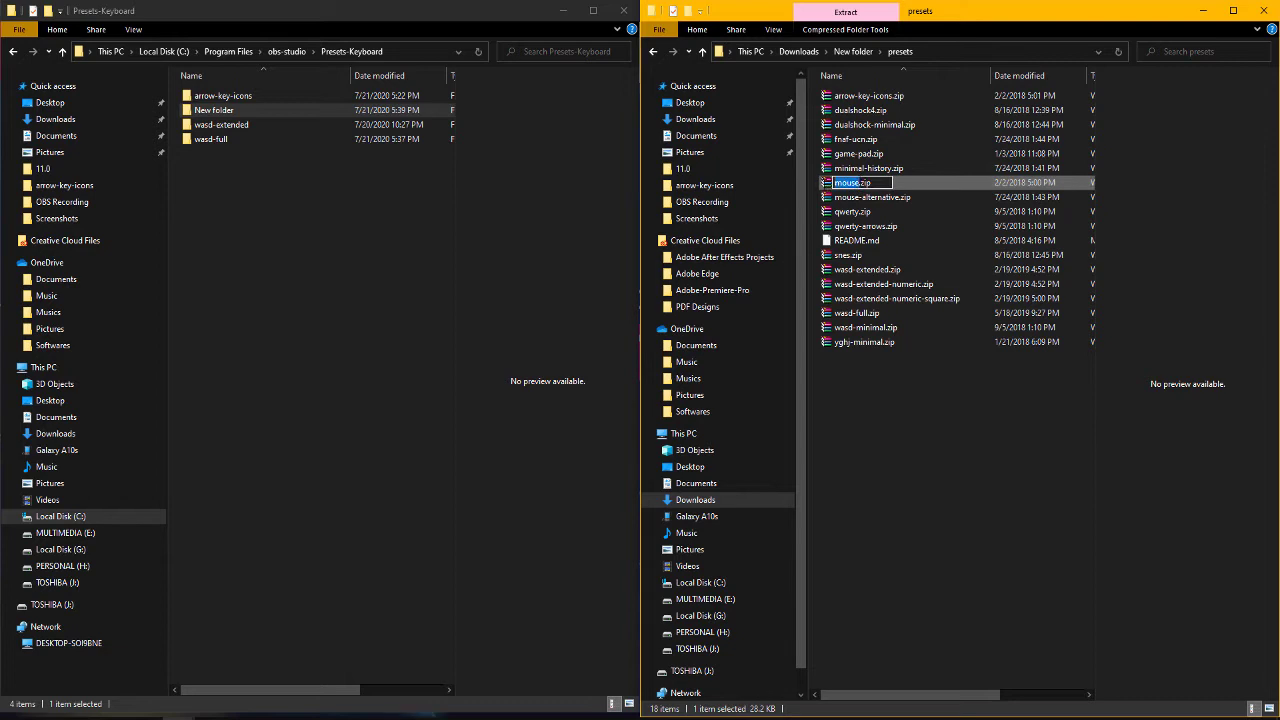
click(922, 477)
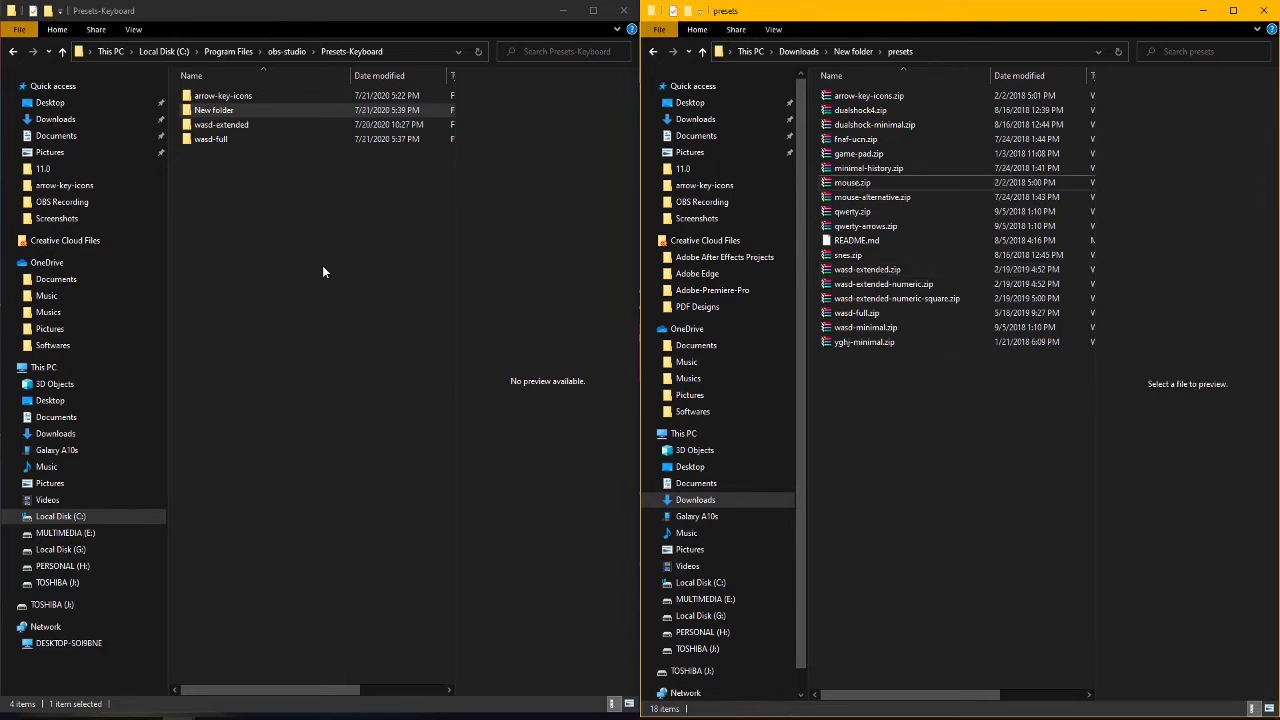
click(322, 265)
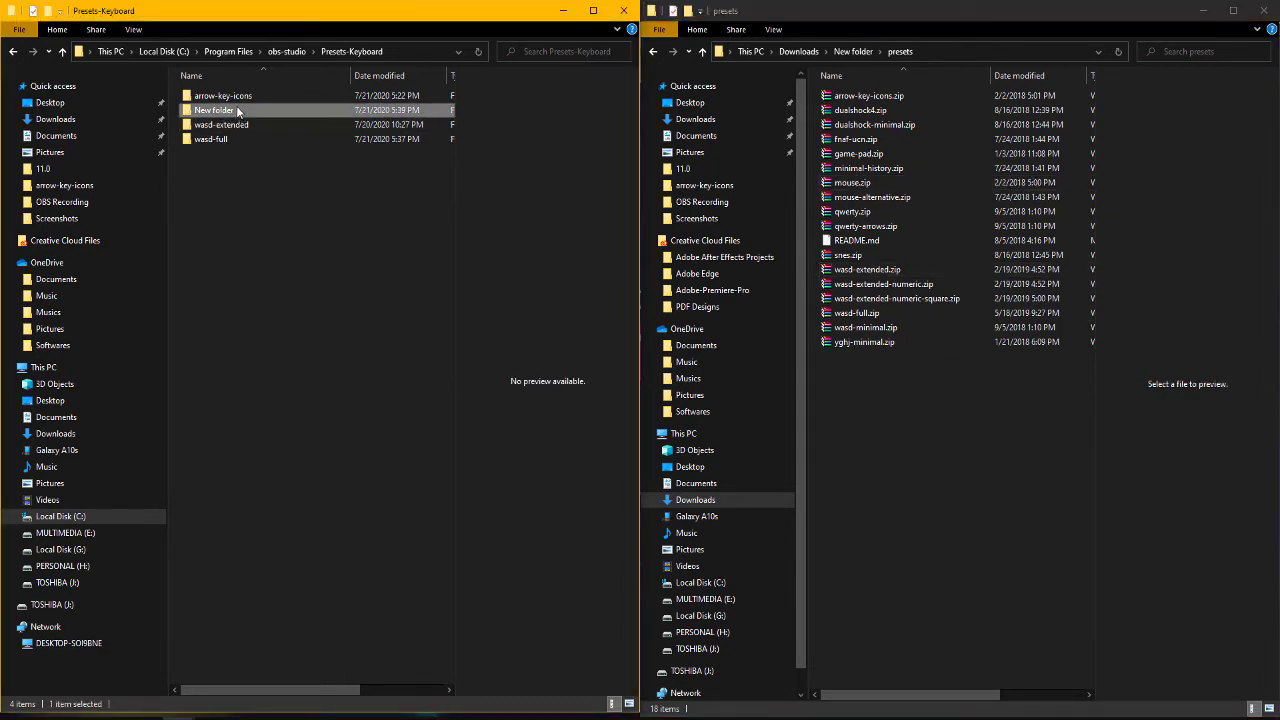
click(232, 110)
key(F2)
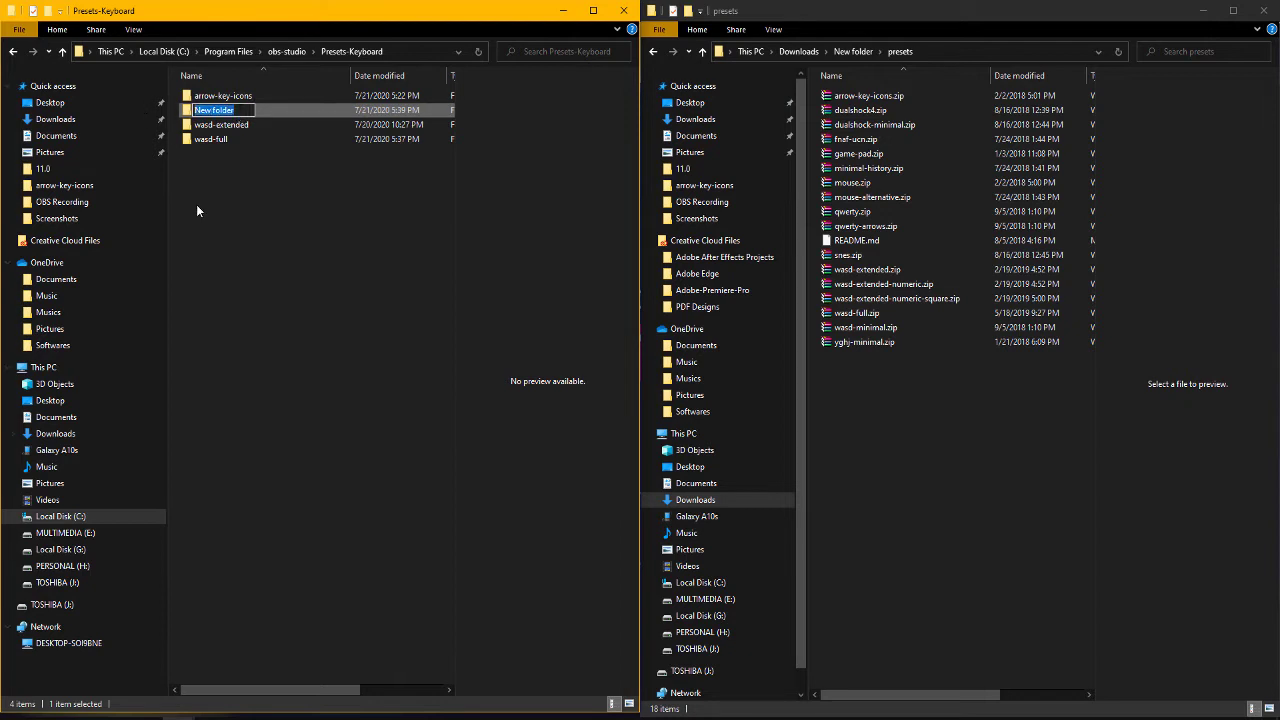
text(mouse)
click(270, 248)
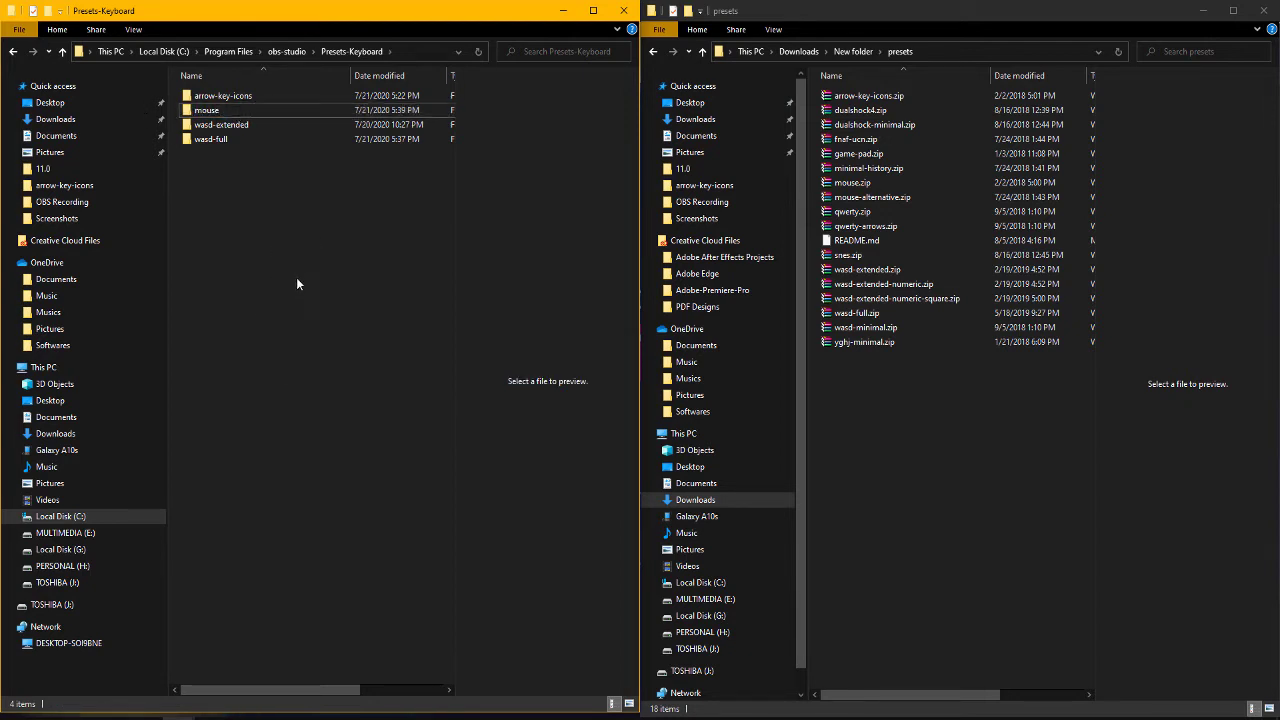
double_click(231, 110)
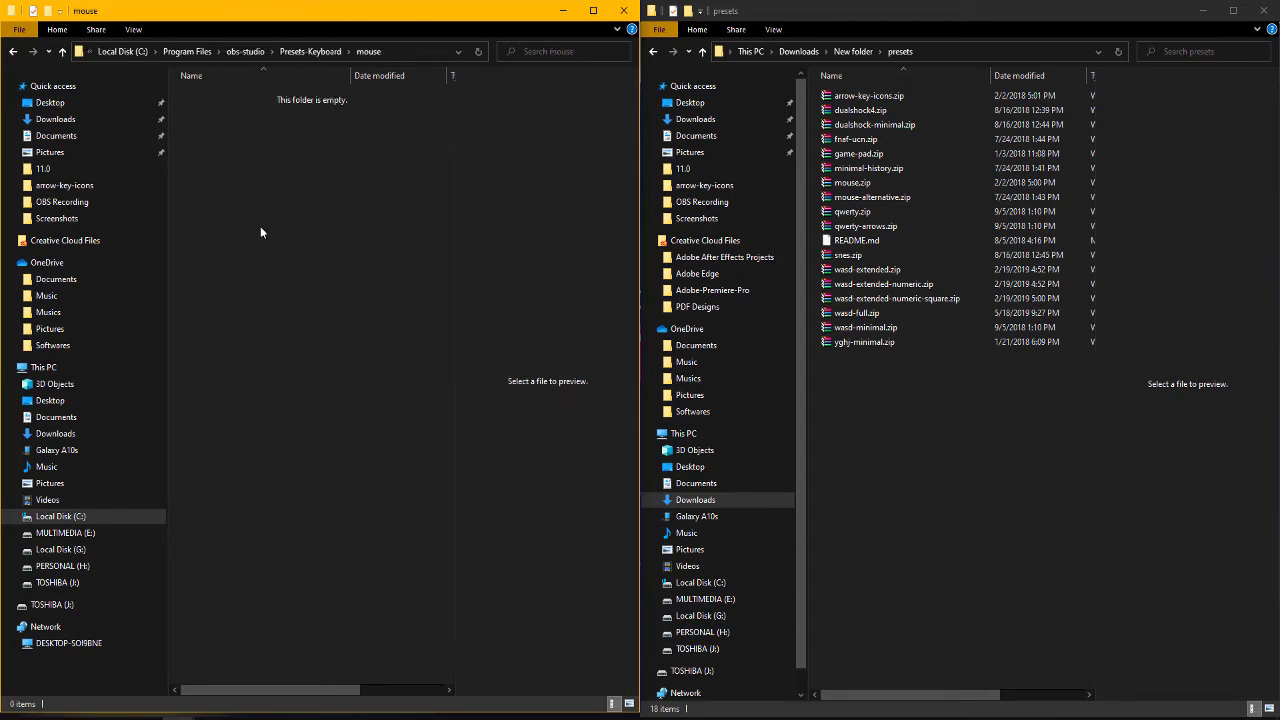
- Move all four files from mouse.zip into the mouse folder, approving admin prompts
double_click(852, 184)
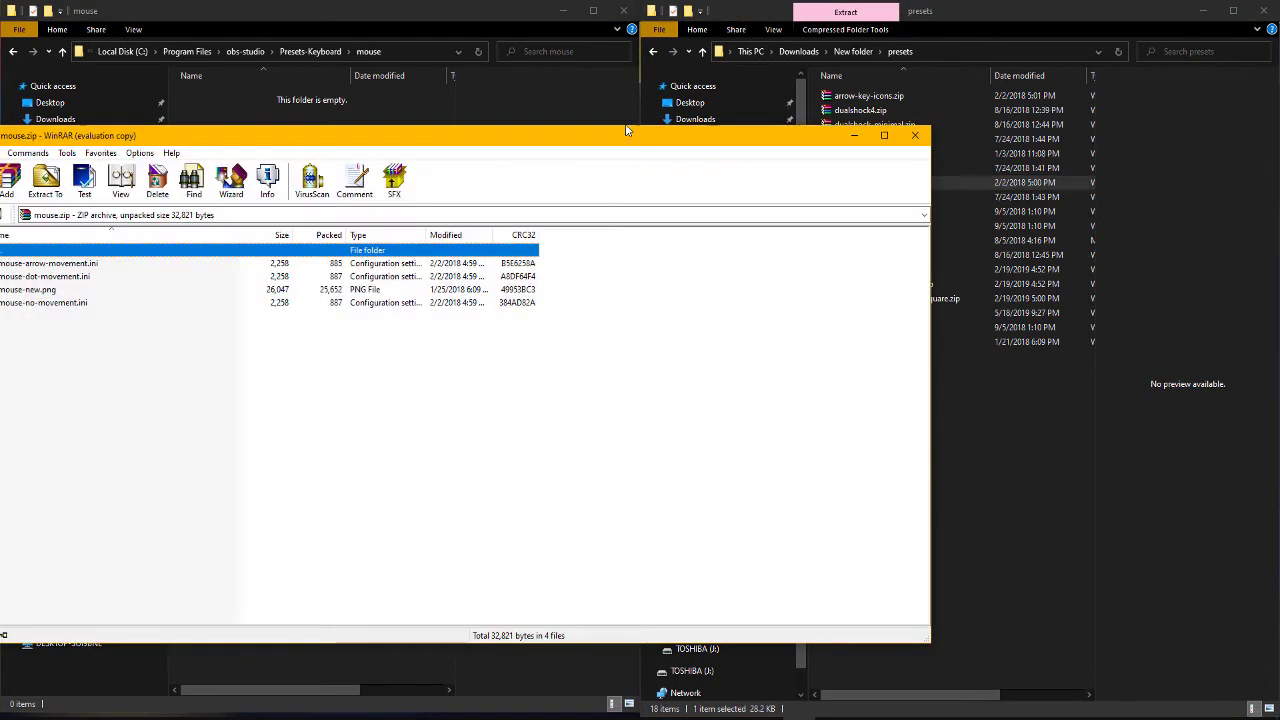
drag(477, 142, 1232, 150)
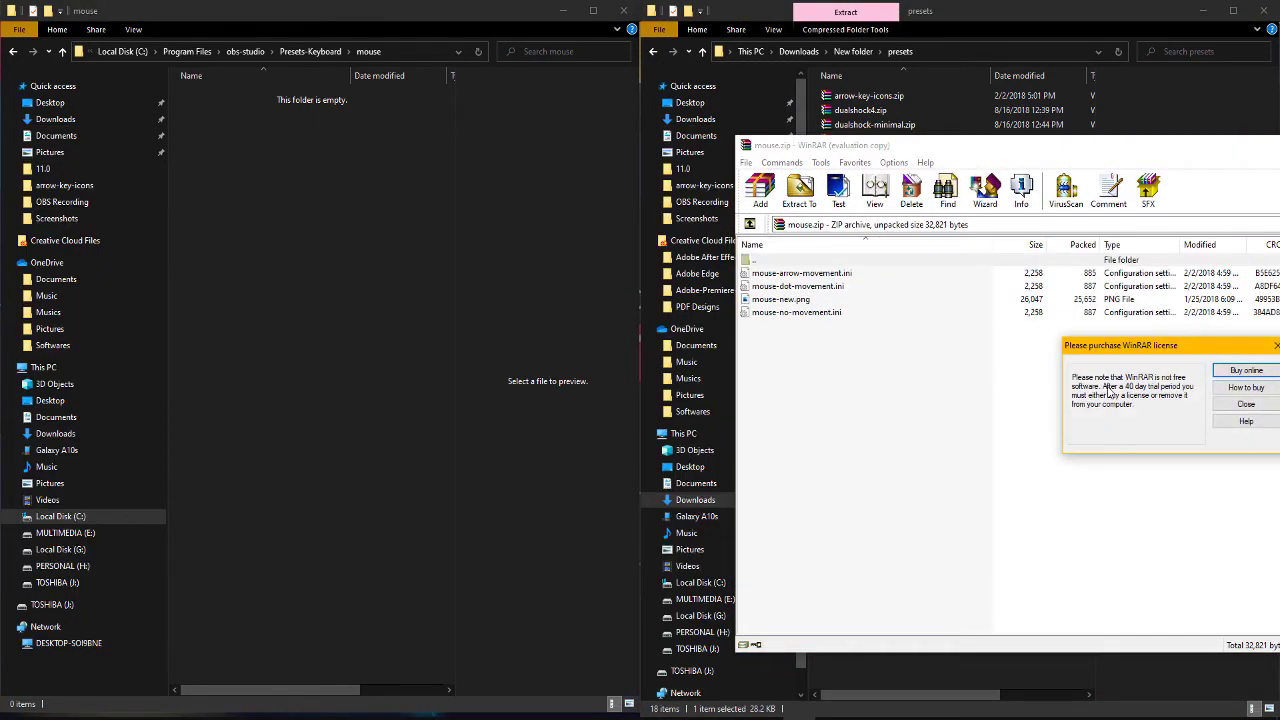
click(1246, 404)
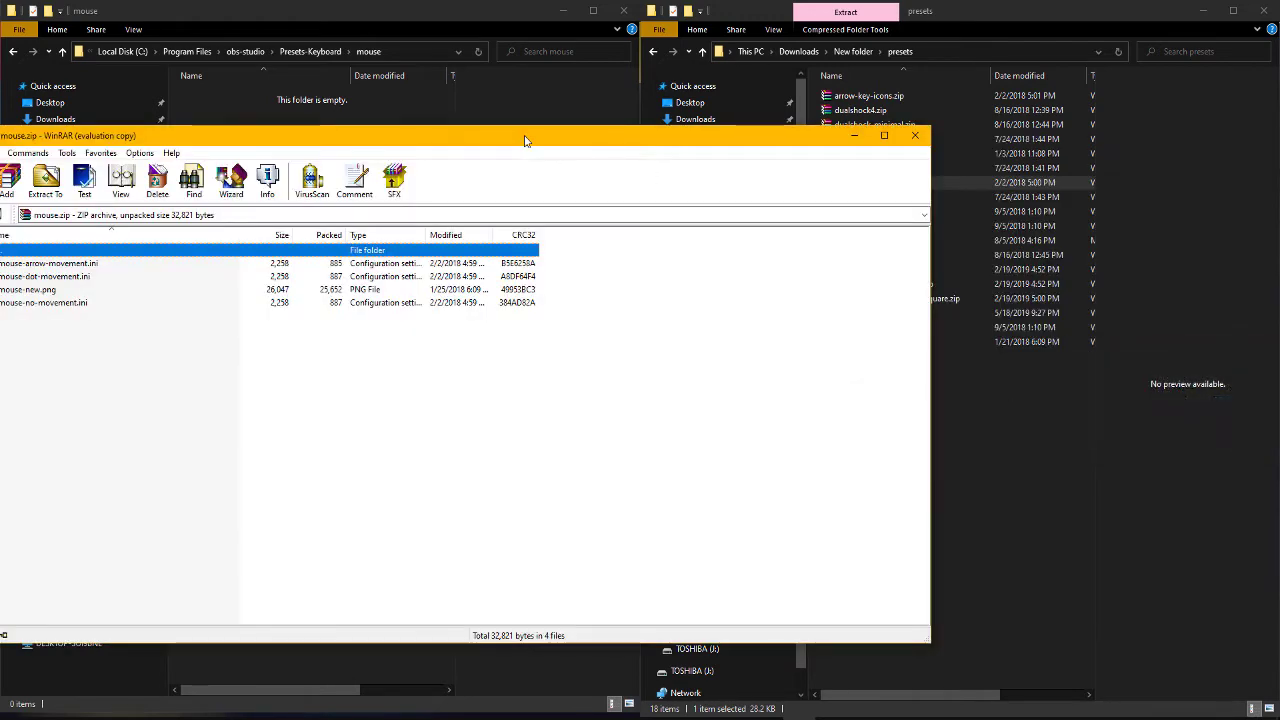
drag(524, 140, 1234, 166)
key(ctrl+a)
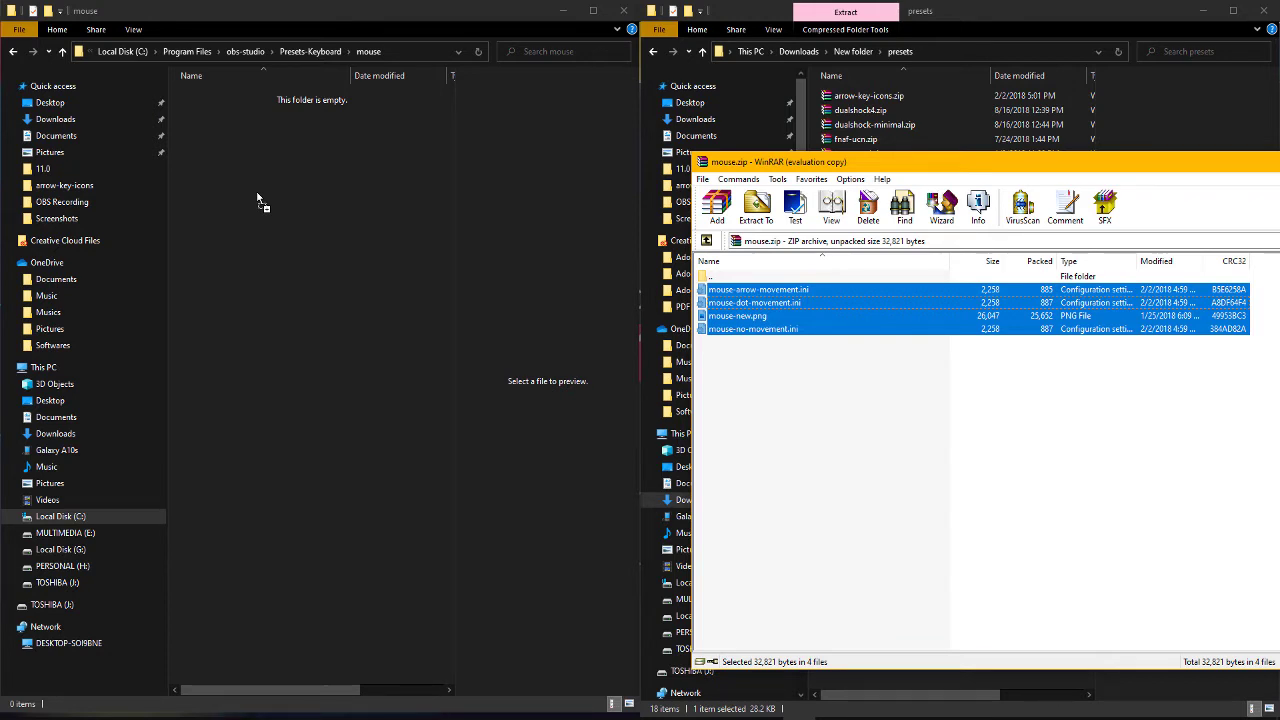
drag(257, 200, 257, 200)
click(622, 299)
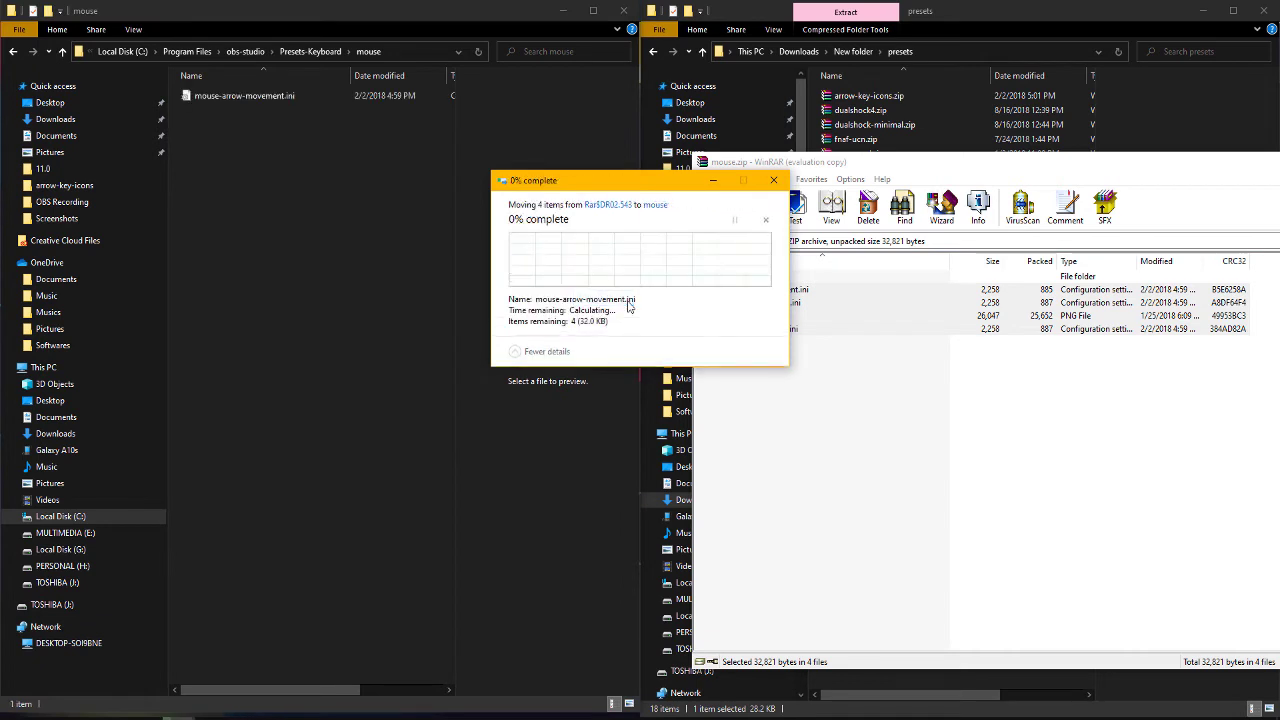
click(622, 303)
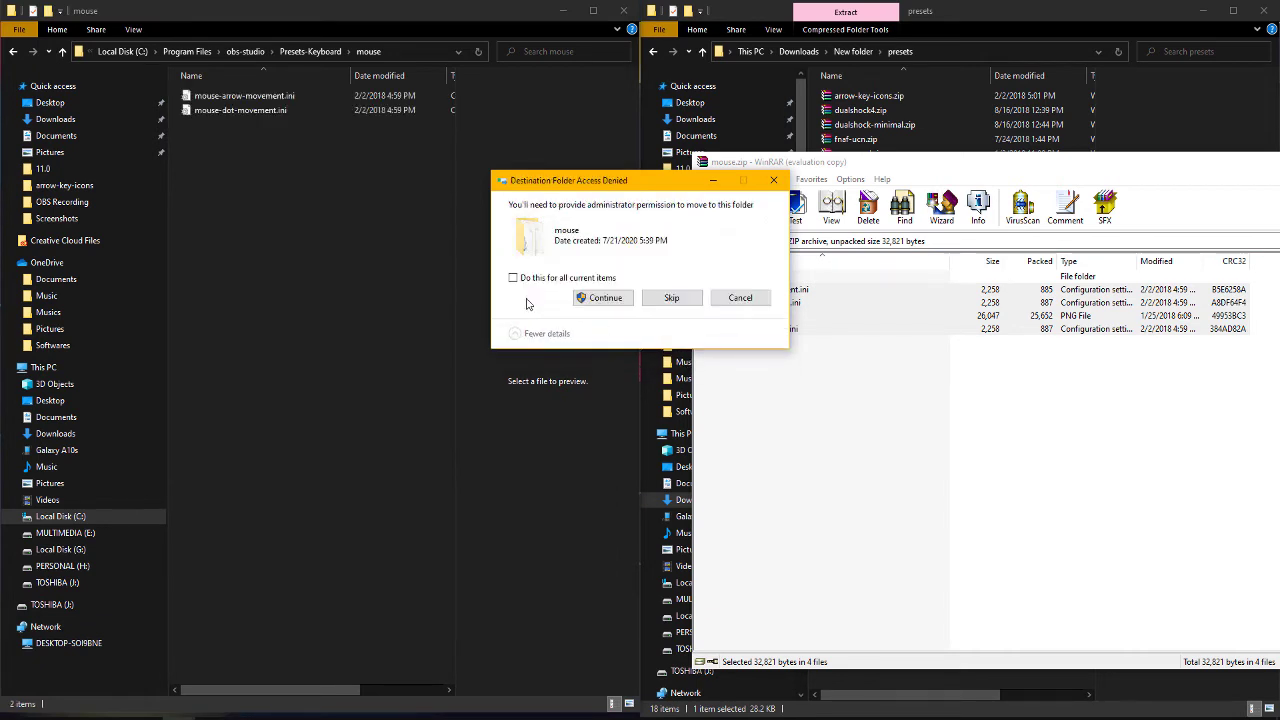
click(617, 305)
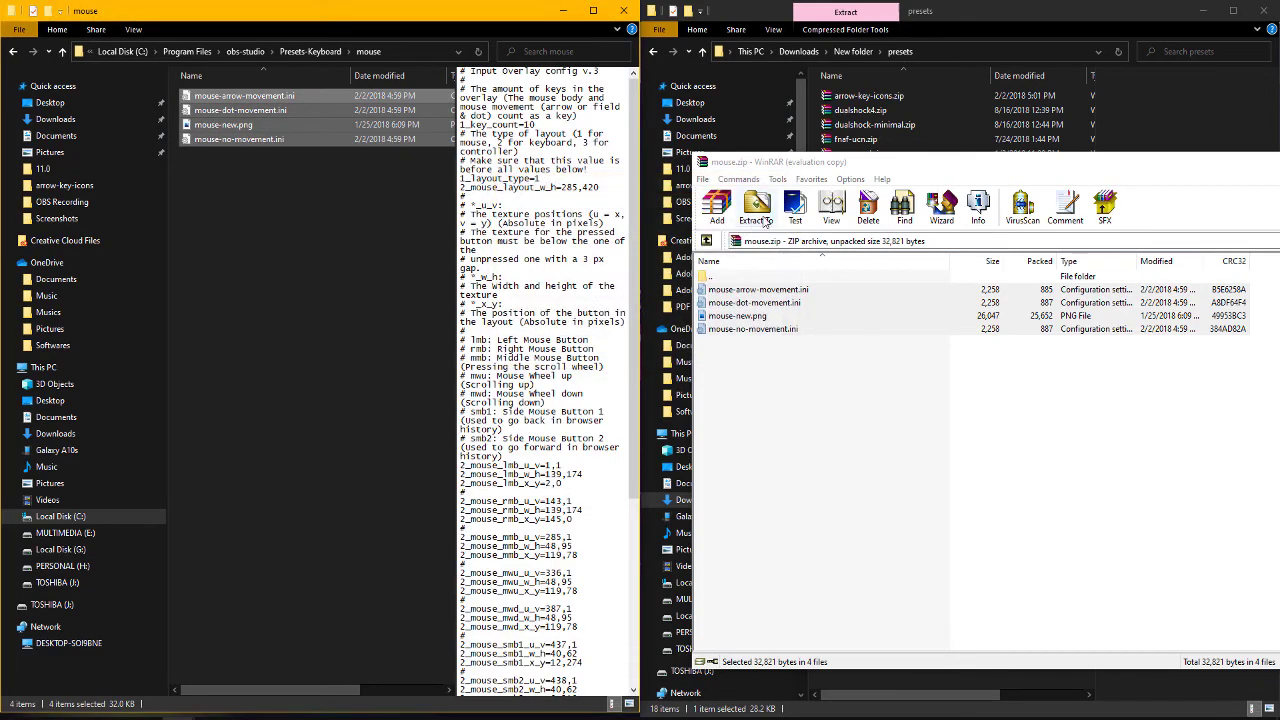
click(260, 240)
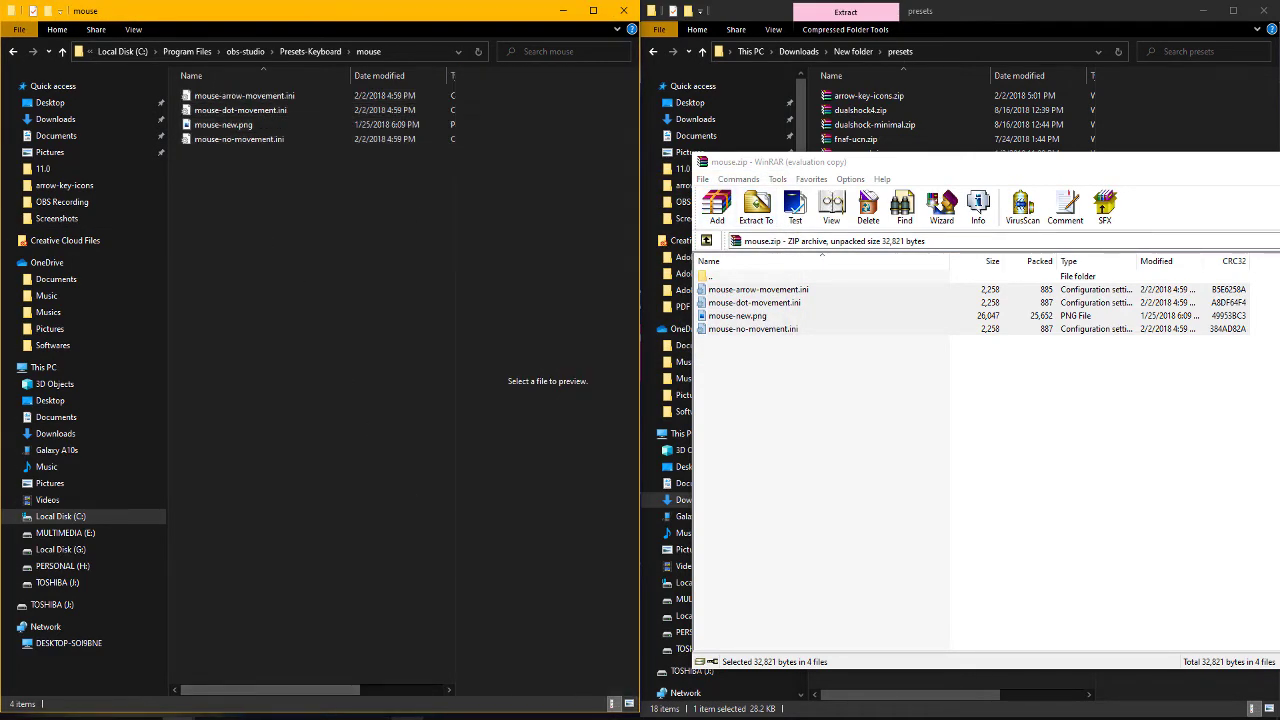
click(590, 719)
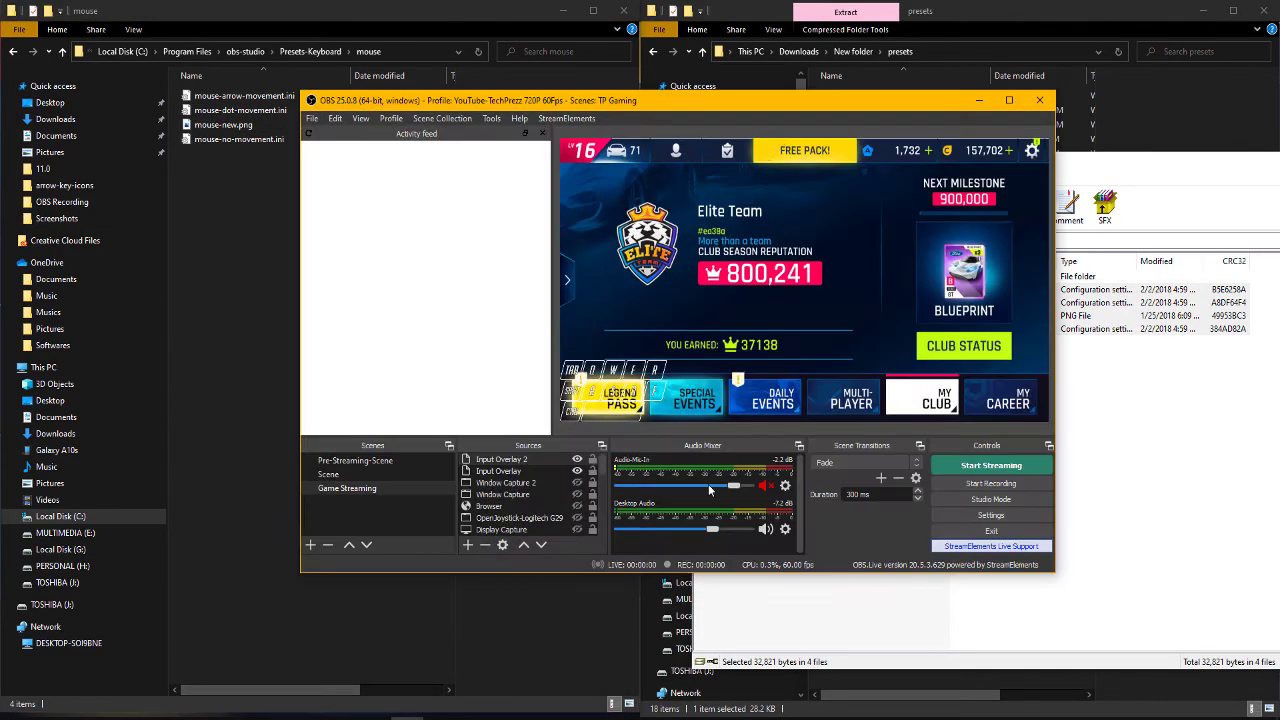
- Set Input Overlay 2's overlay image to mouse-new.png from the mouse preset folder
click(519, 472)
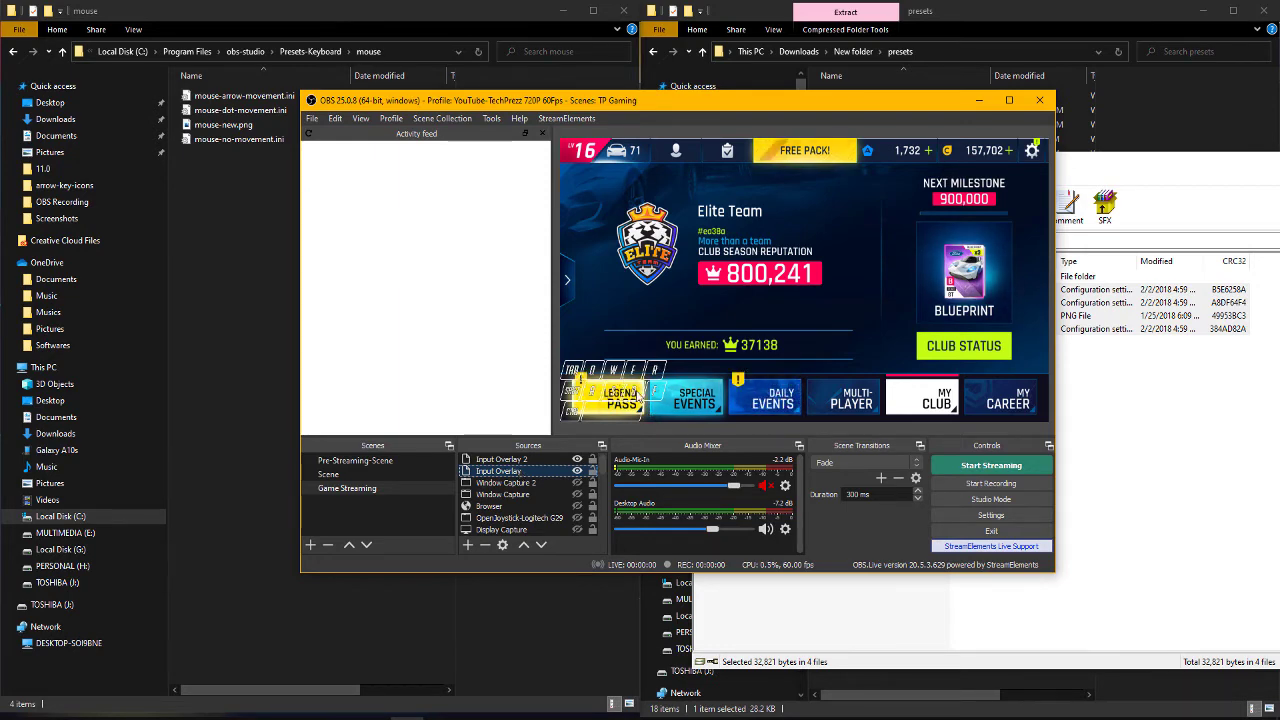
double_click(495, 461)
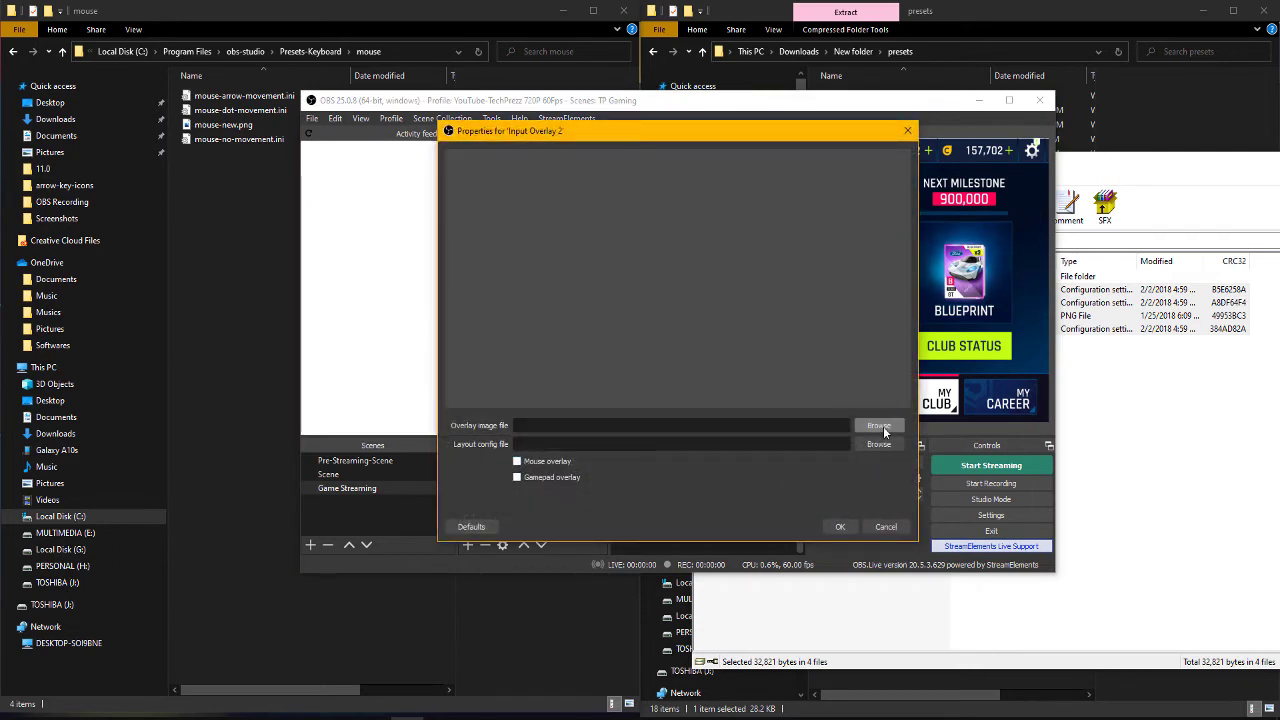
click(882, 428)
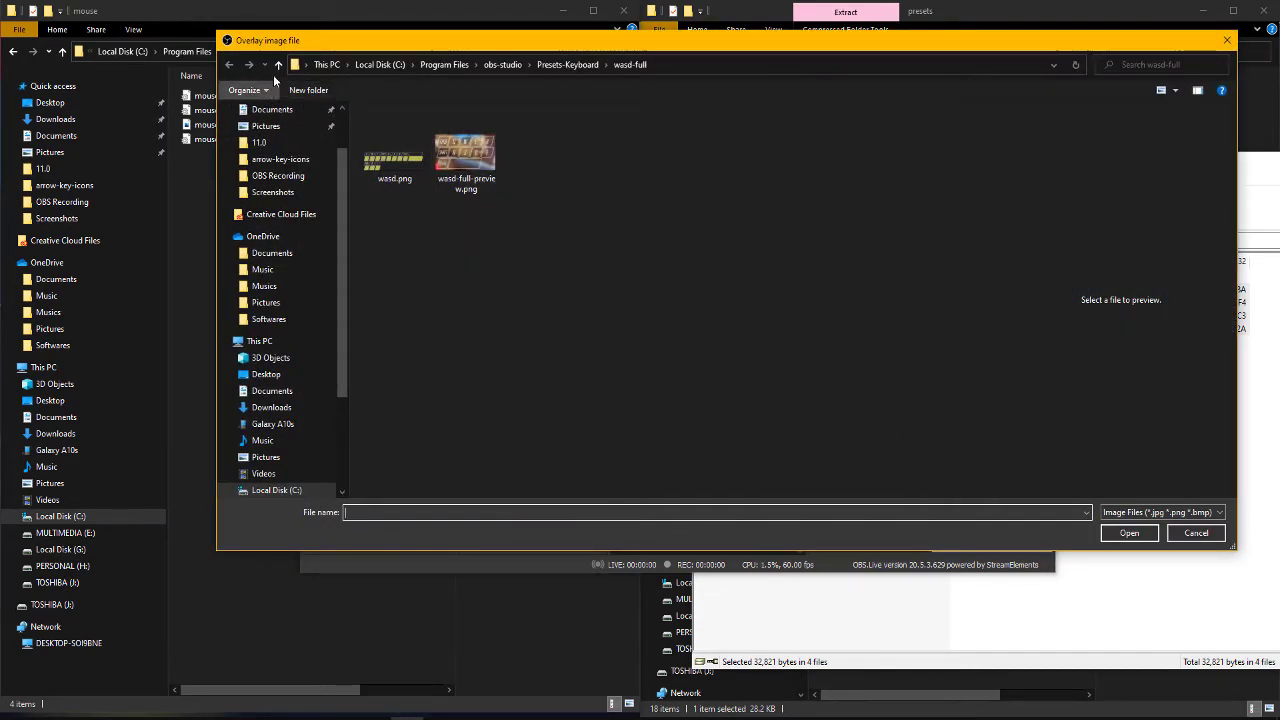
click(279, 65)
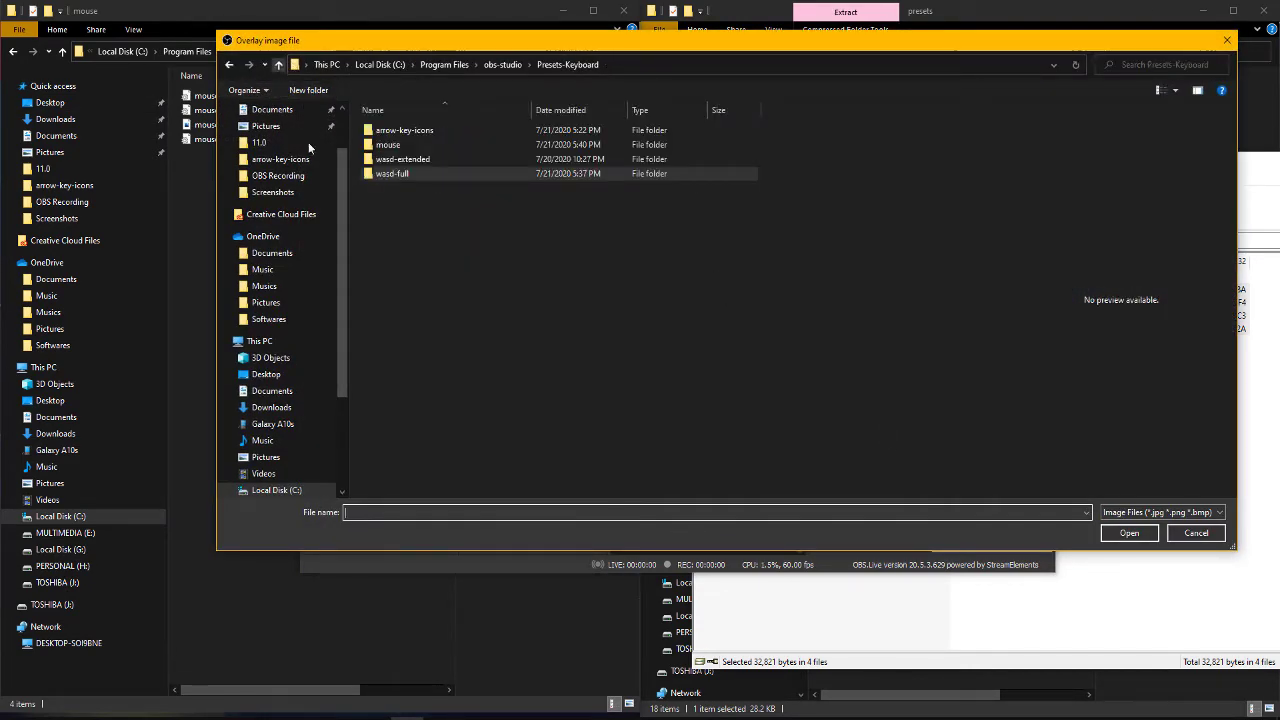
double_click(413, 147)
click(397, 164)
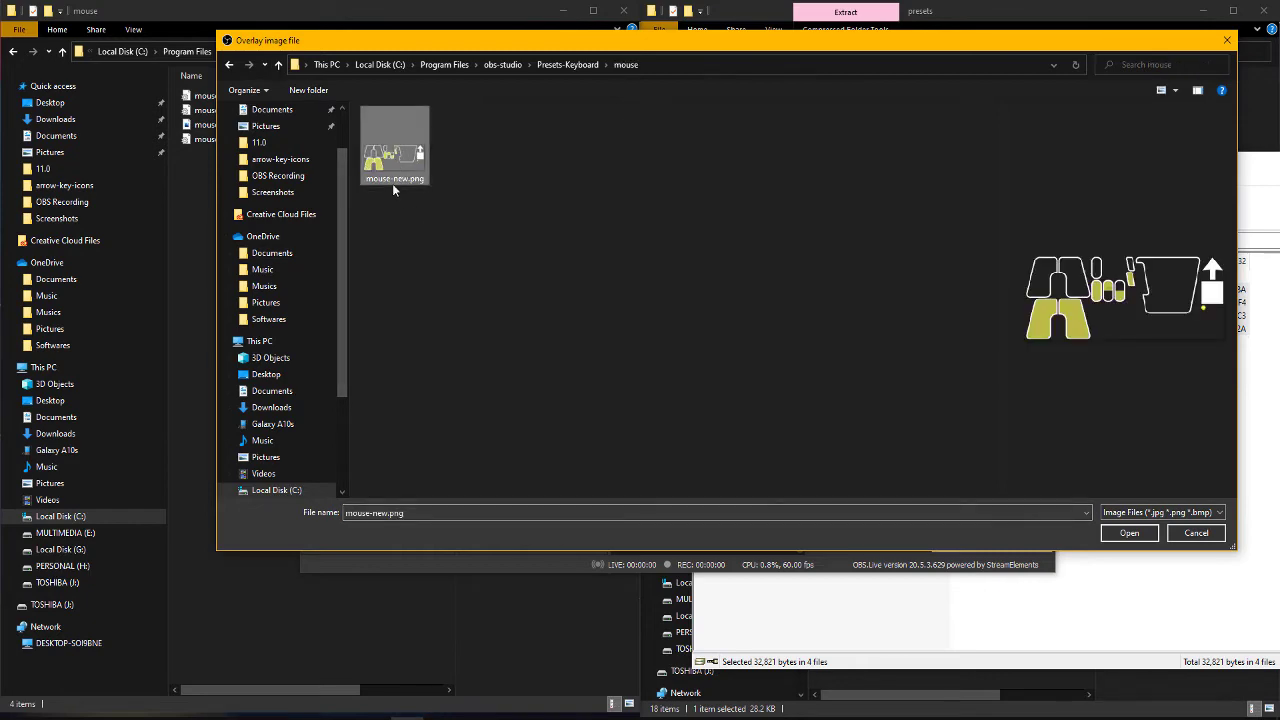
double_click(394, 172)
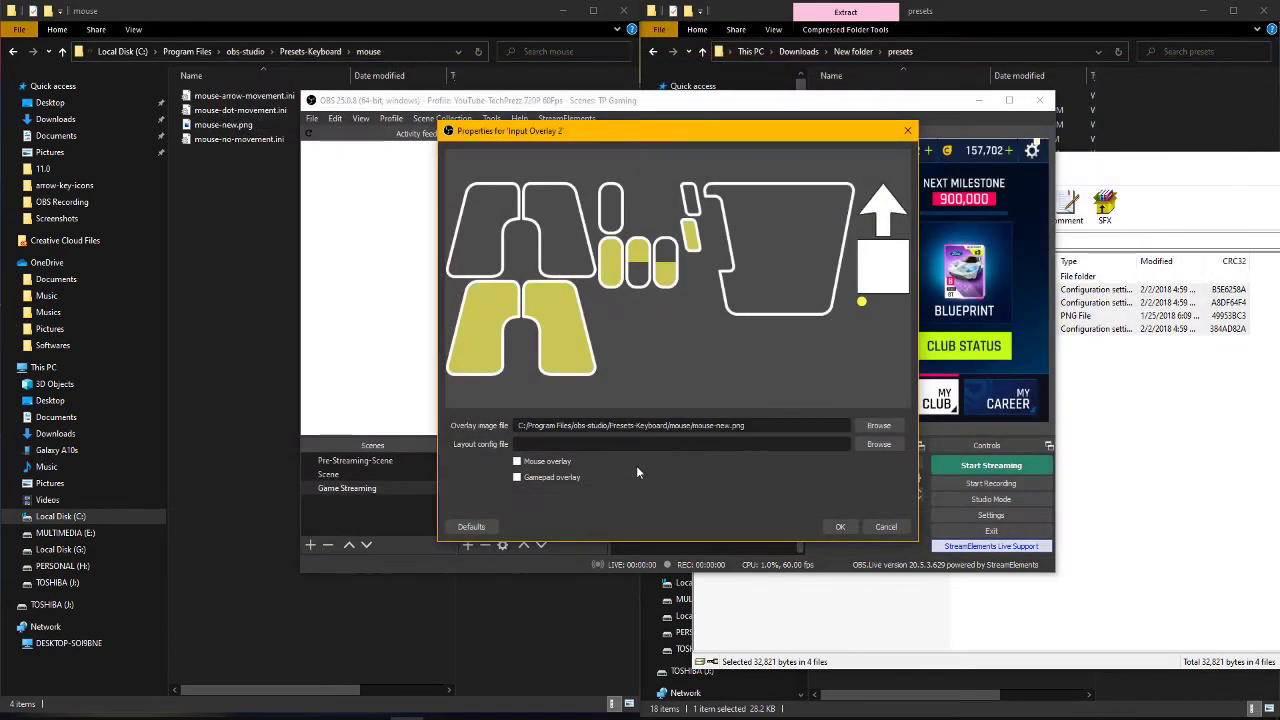
- Choose mouse-no-movement.ini as the layout config and confirm the properties
click(877, 444)
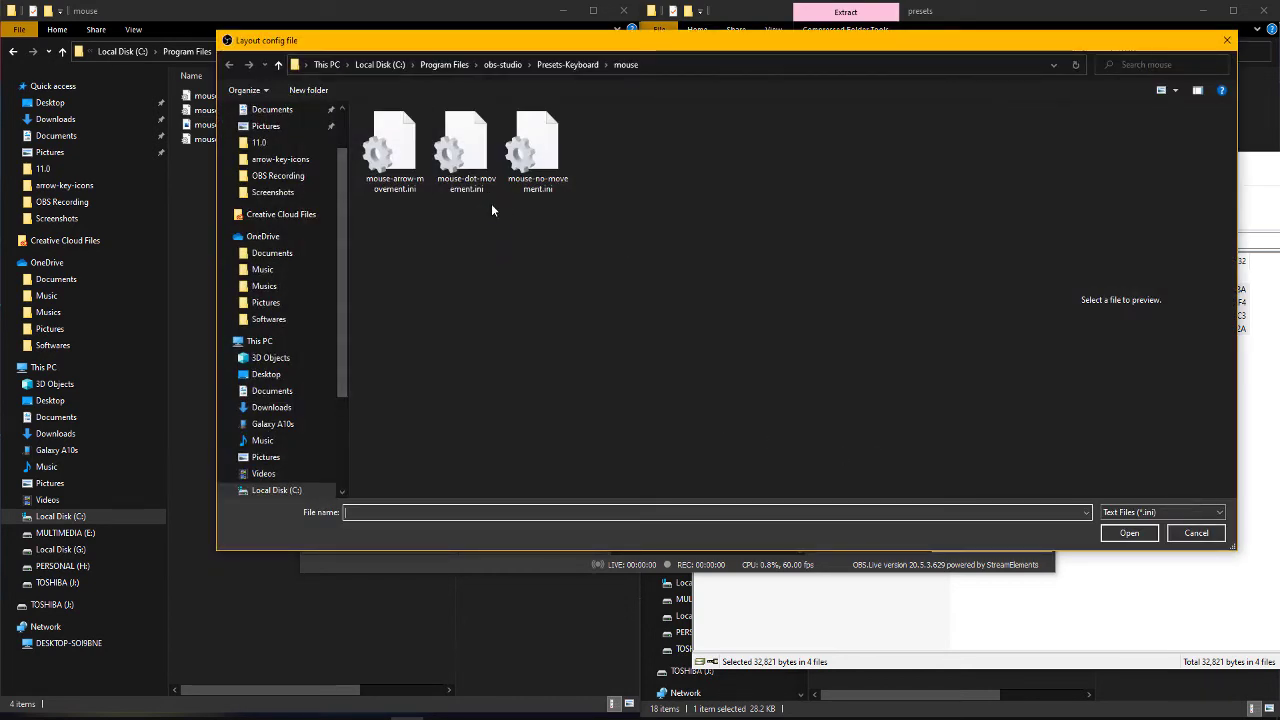
click(537, 150)
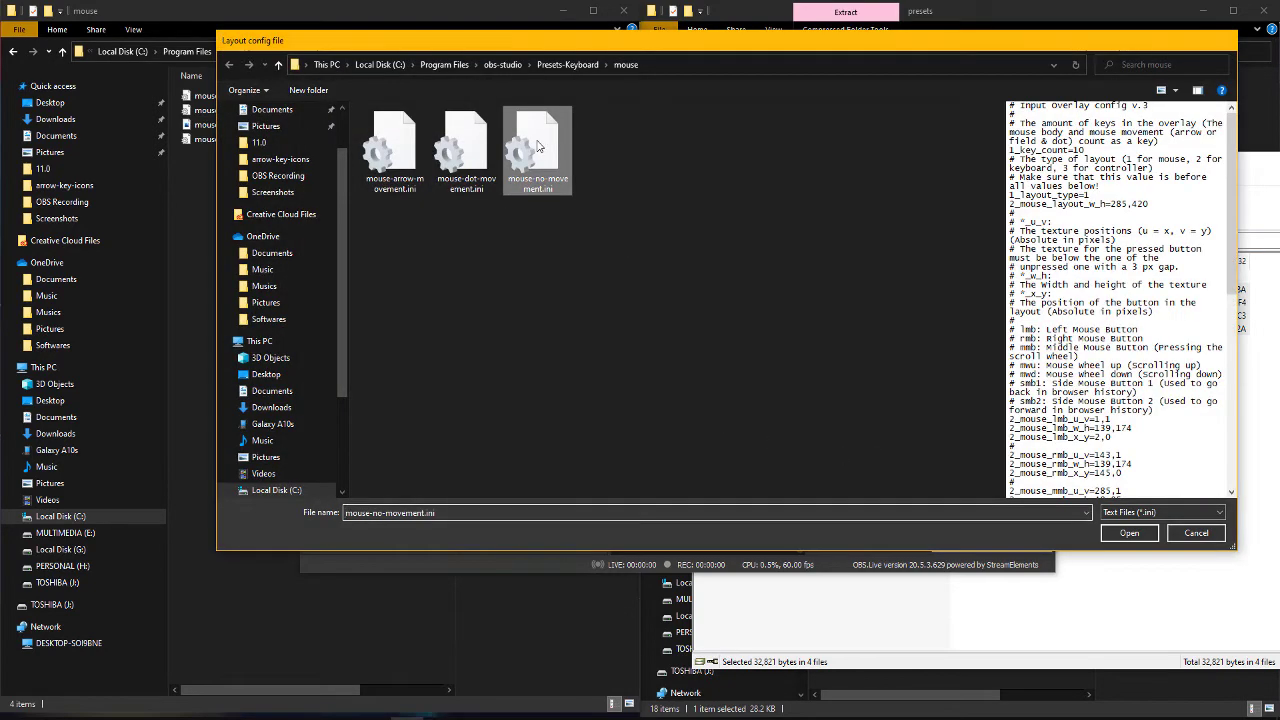
double_click(537, 150)
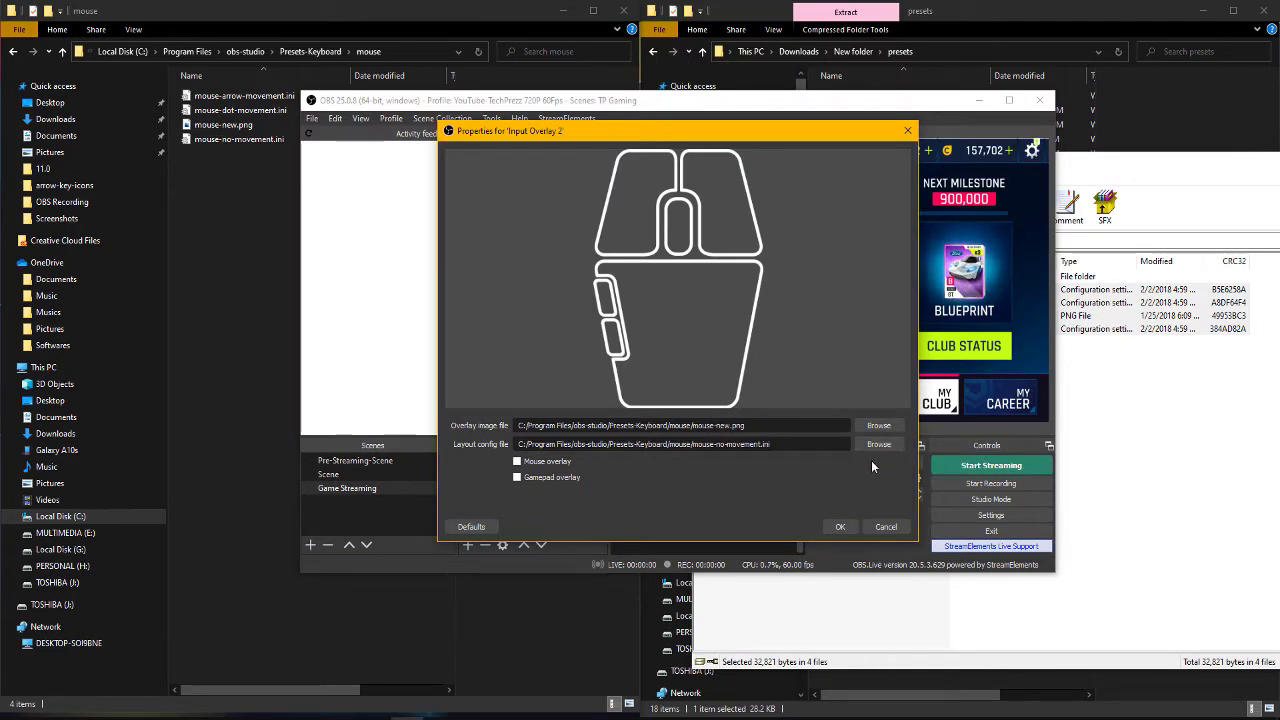
click(840, 526)
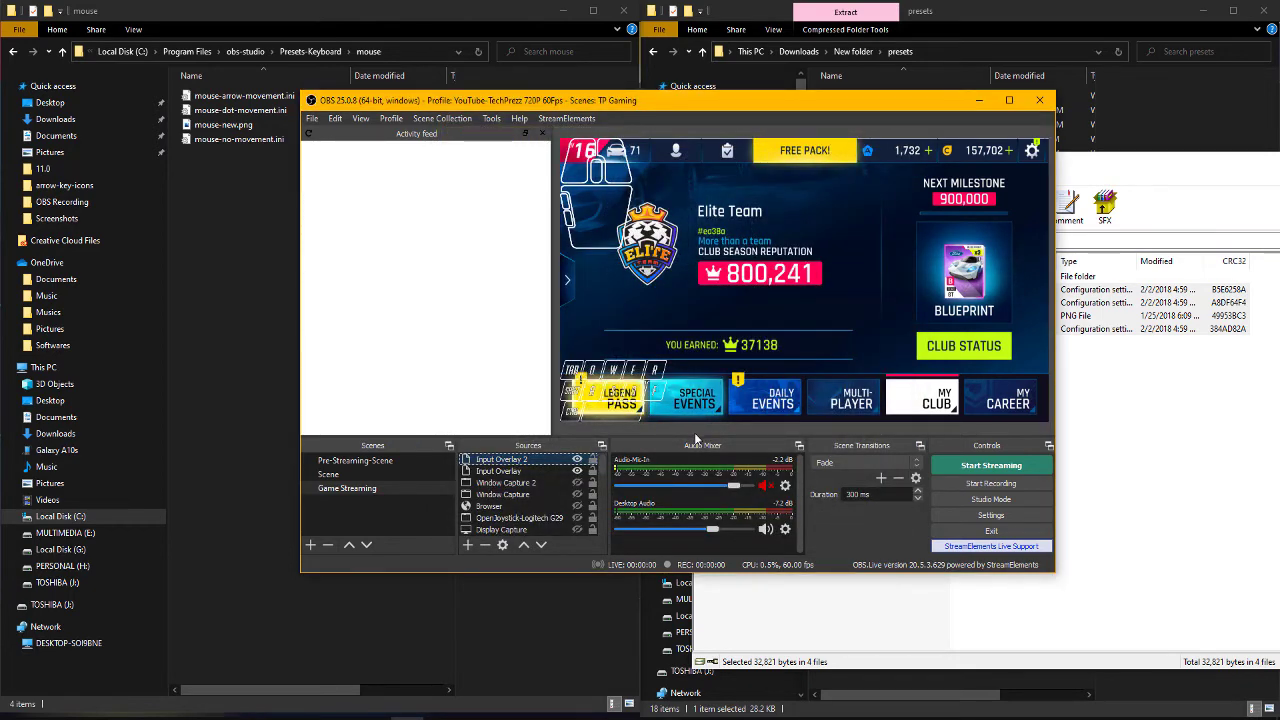
- Move and shrink the mouse overlay onto the Special Events tile in the preview
right_click(612, 173)
click(634, 194)
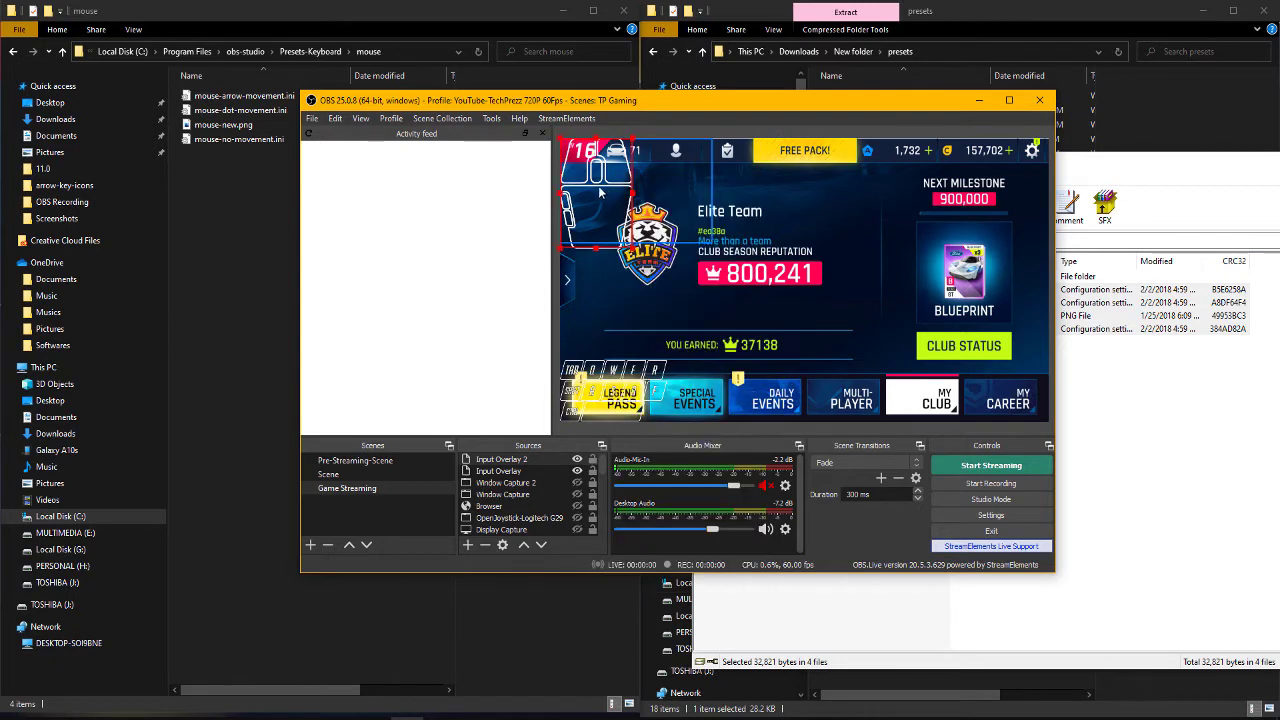
drag(662, 290, 1021, 360)
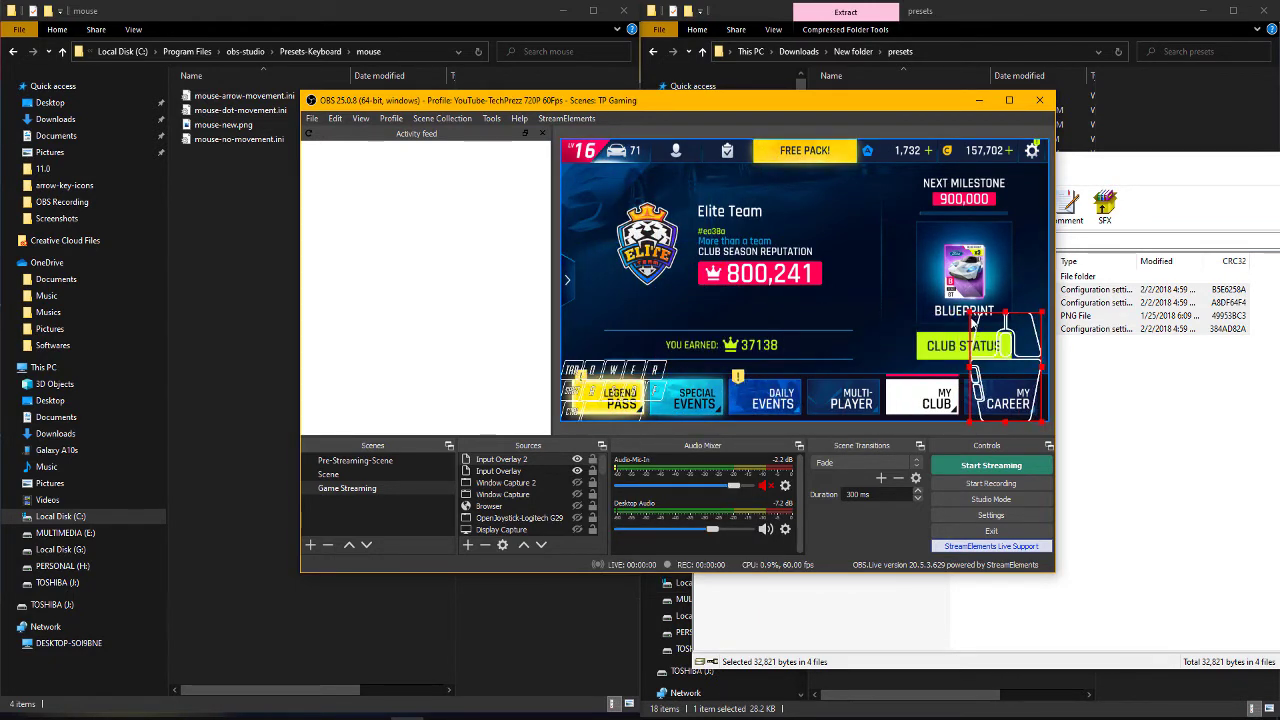
drag(968, 313, 1035, 383)
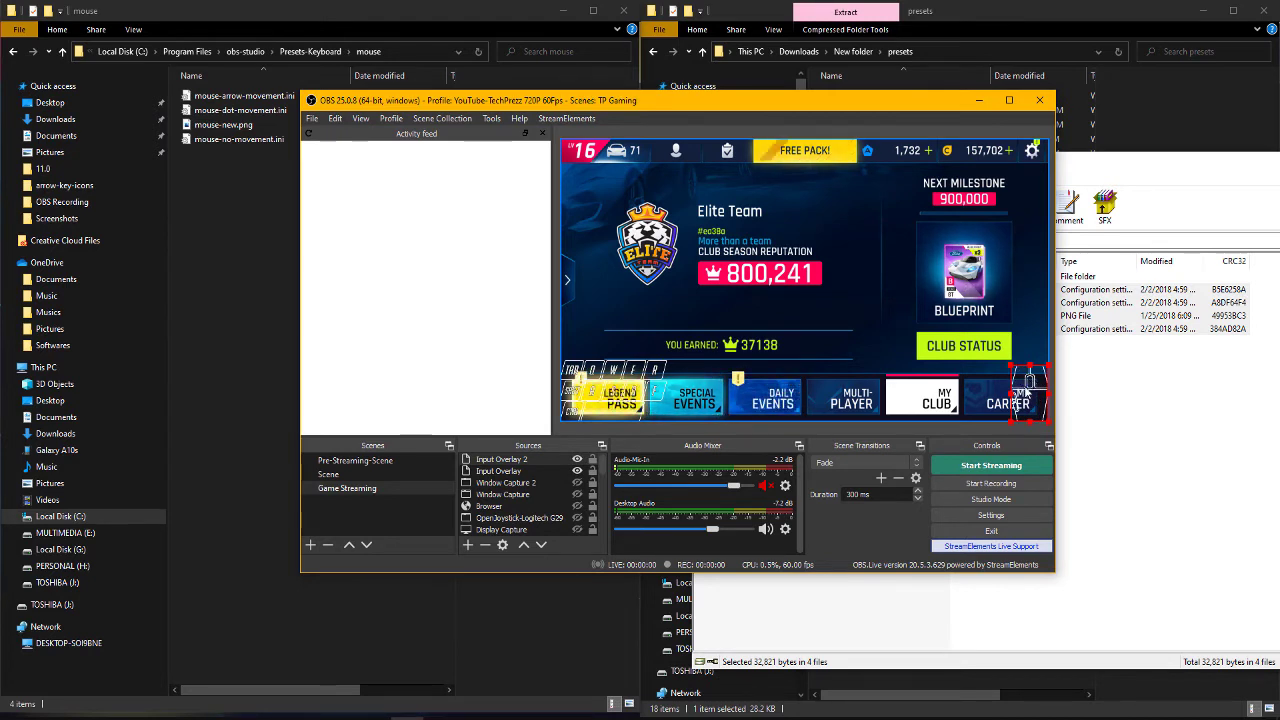
drag(1038, 395, 703, 388)
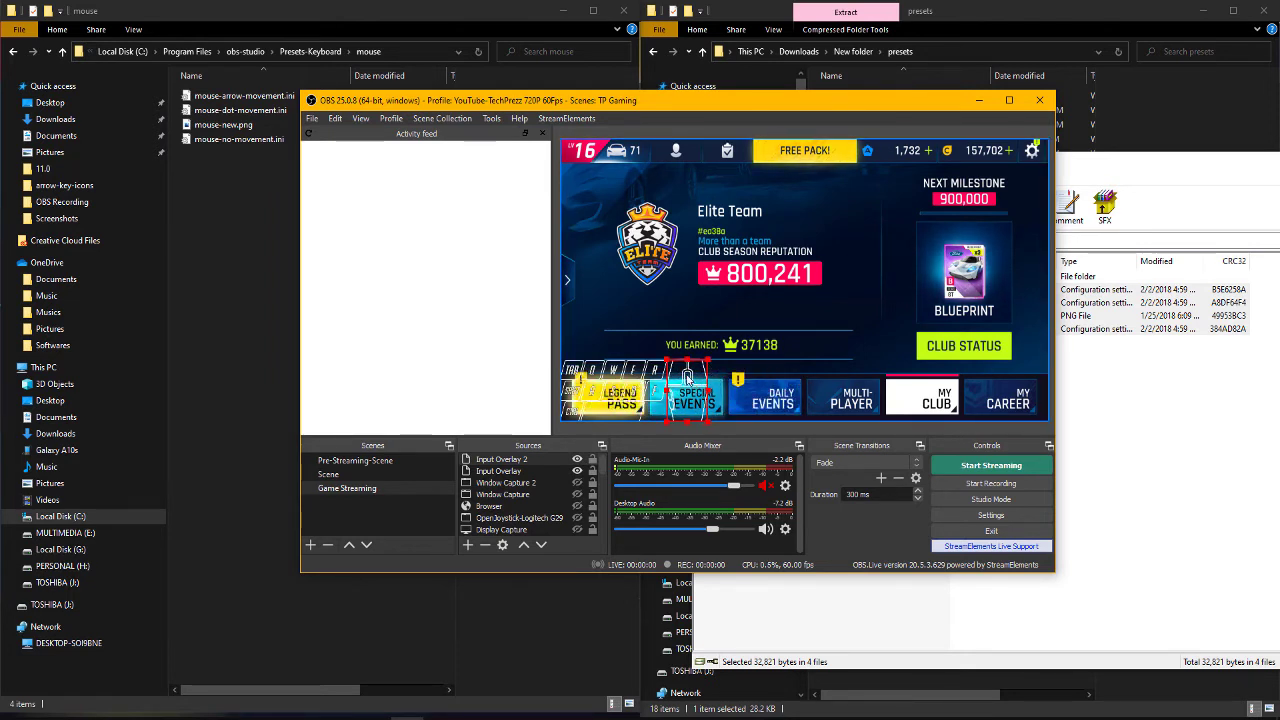
right_click(826, 242)
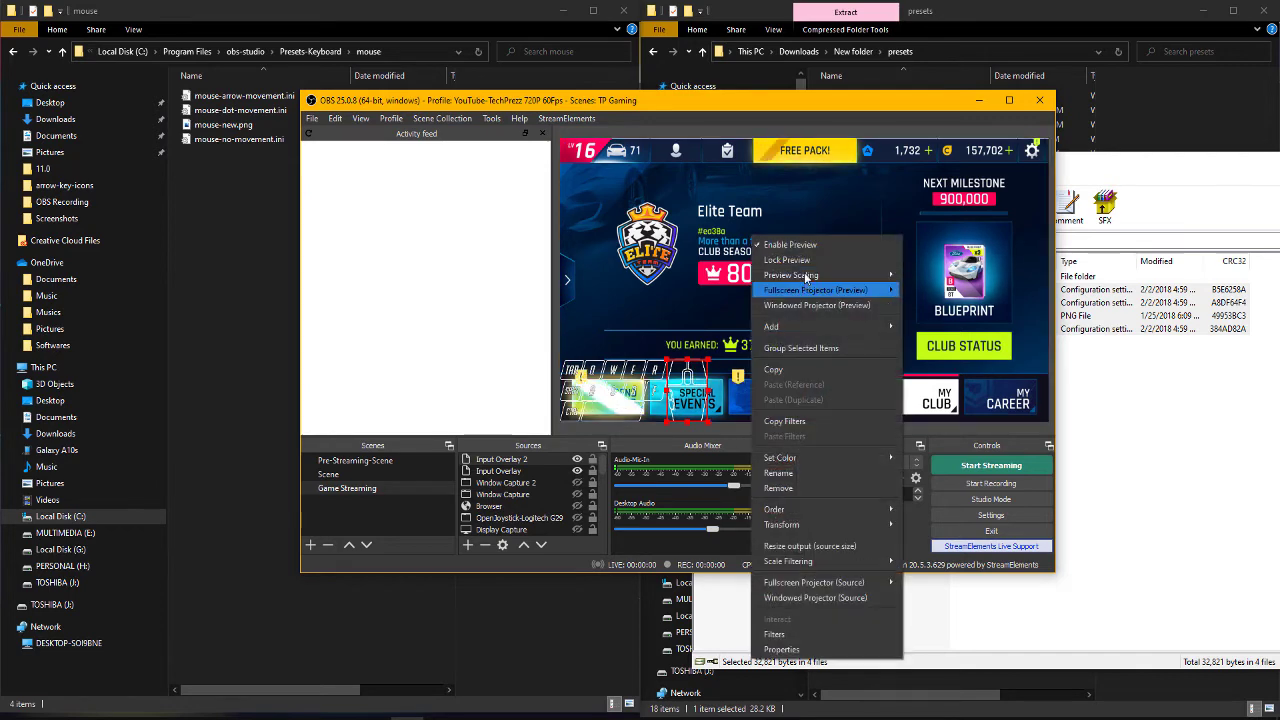
key(Escape)
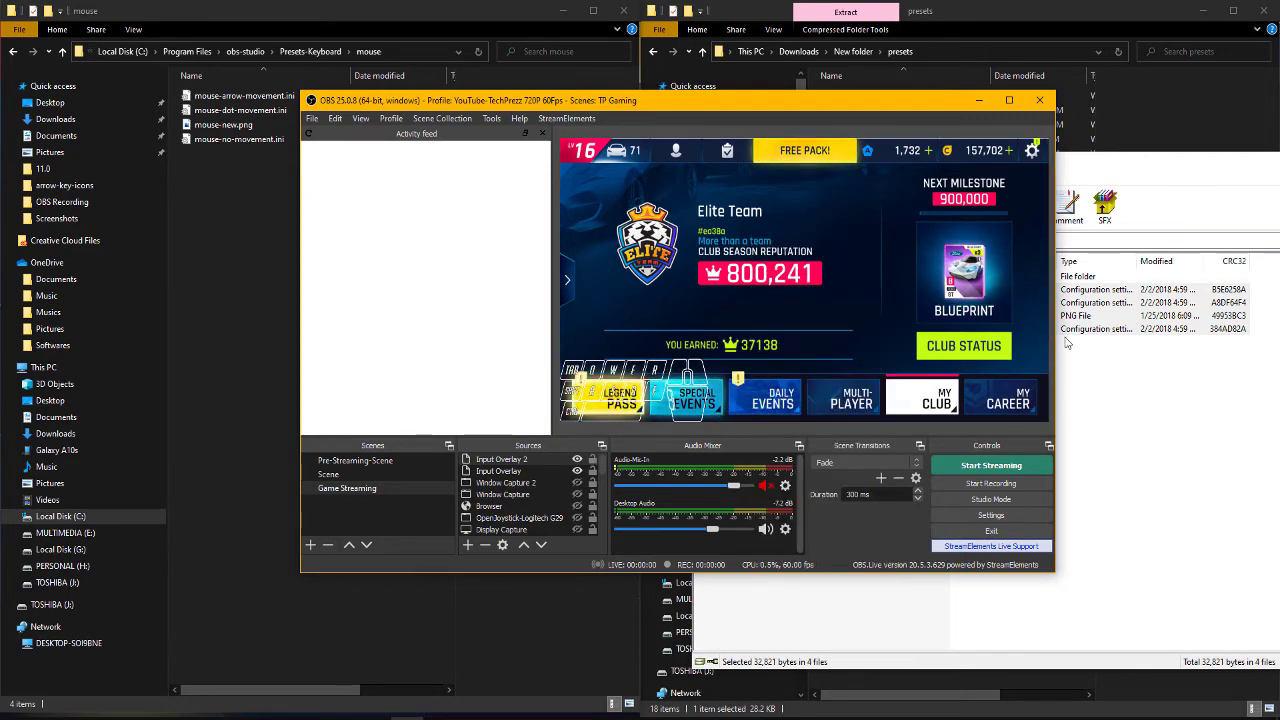
- Bring the archive window forward and dismiss its file-list context menus
click(1100, 329)
right_click(1129, 417)
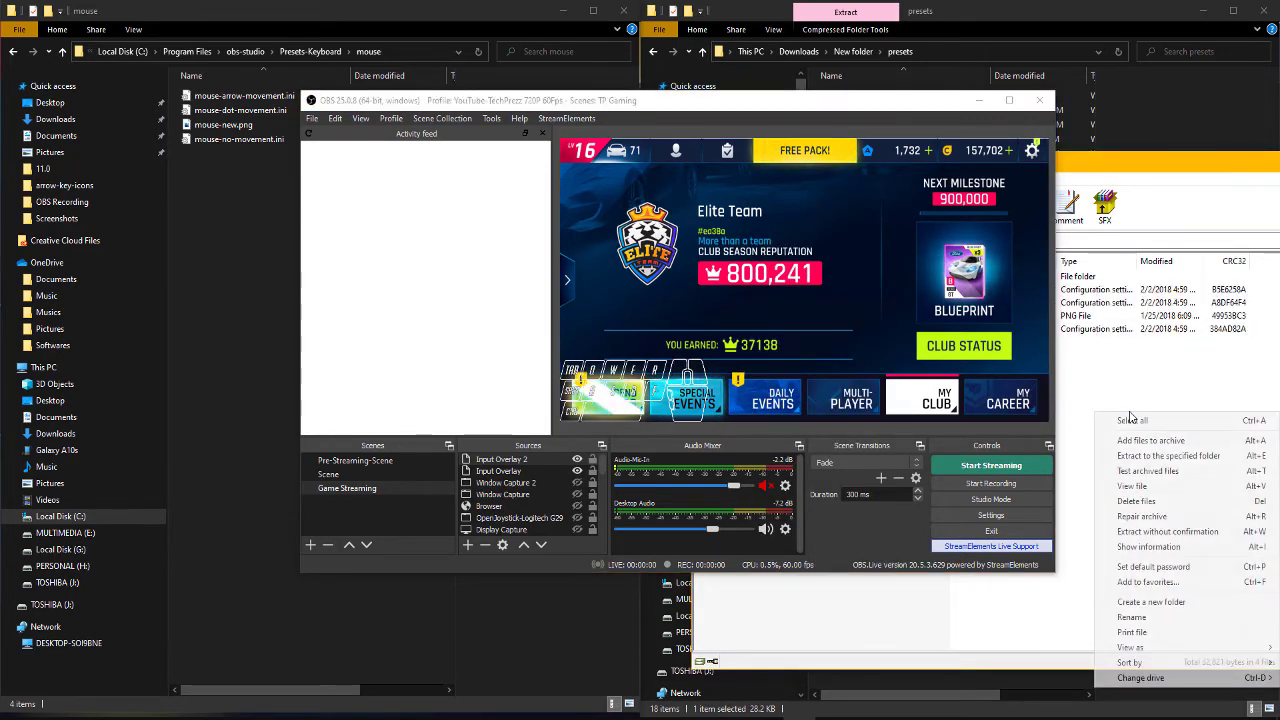
click(1104, 378)
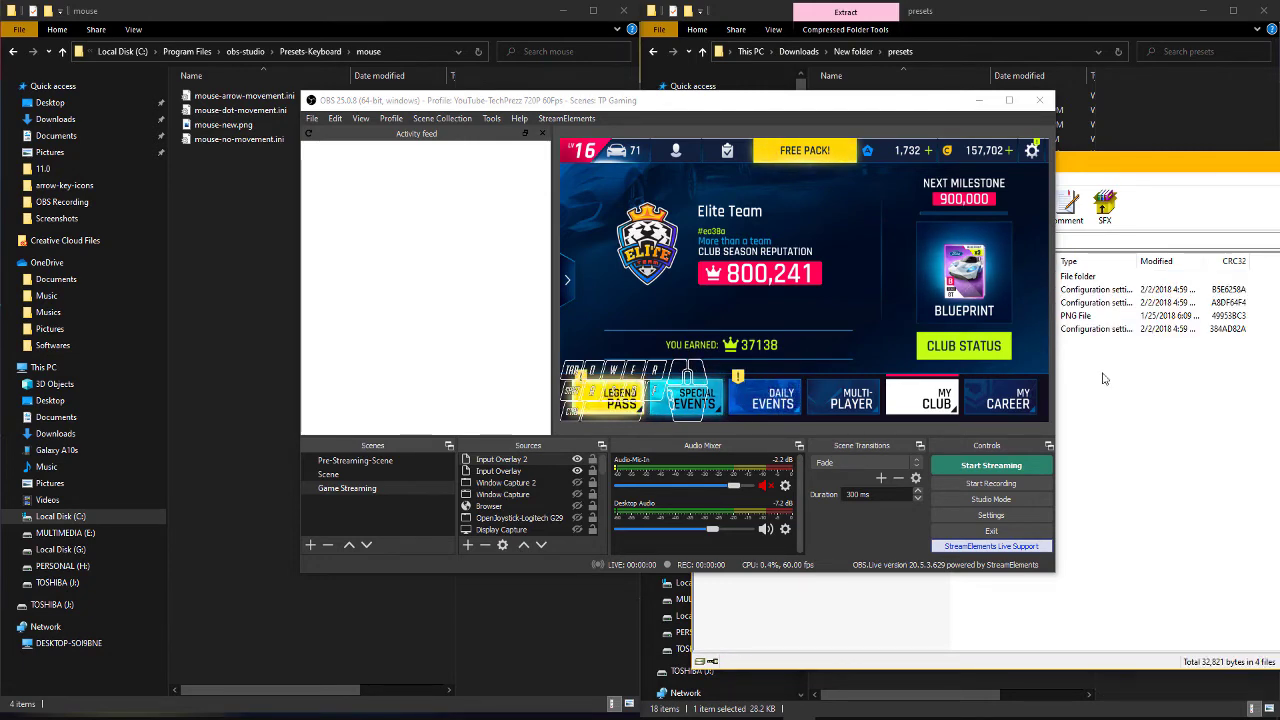
right_click(1106, 386)
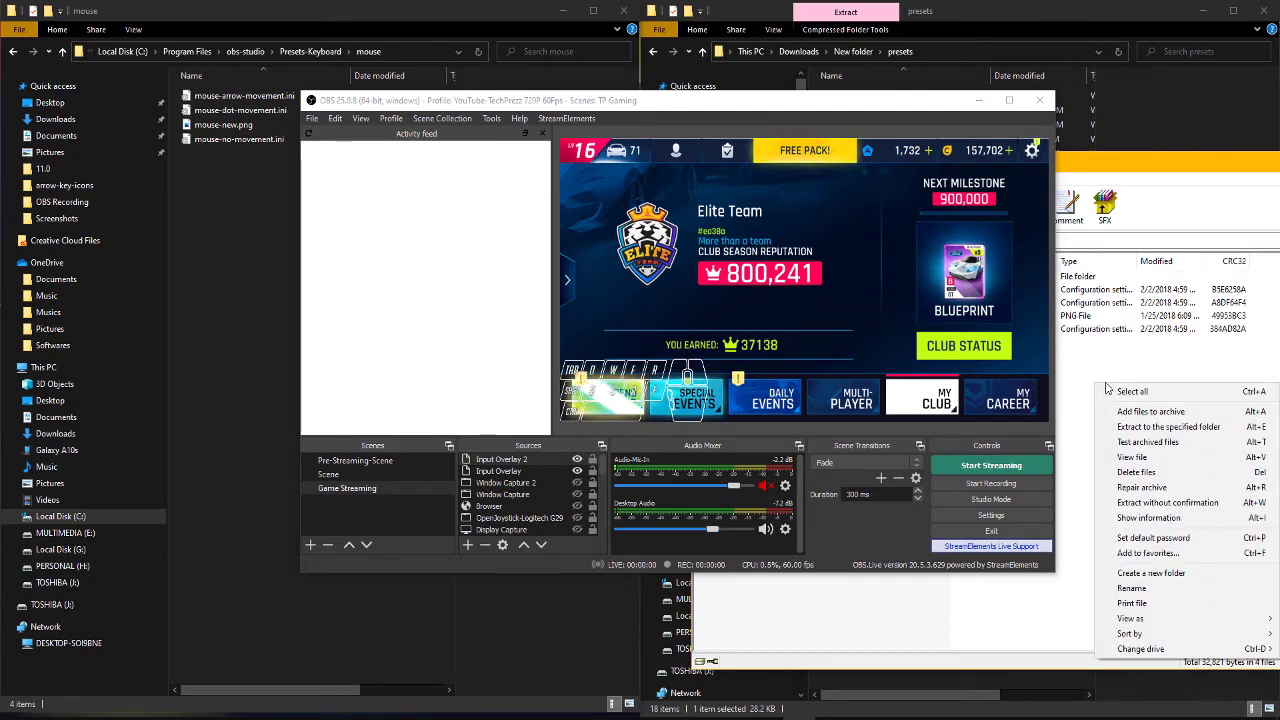
click(1121, 373)
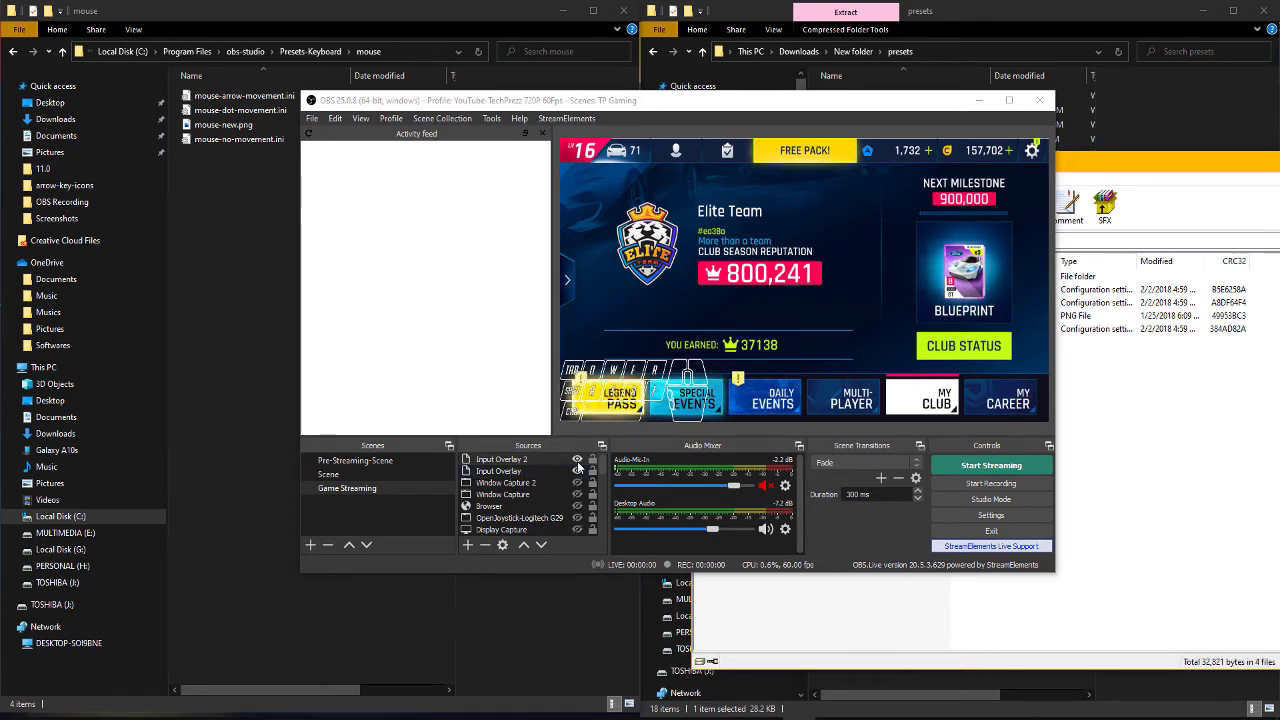
- Select both Input Overlay and Input Overlay 2 in Sources, then bring OBS forward
click(540, 471)
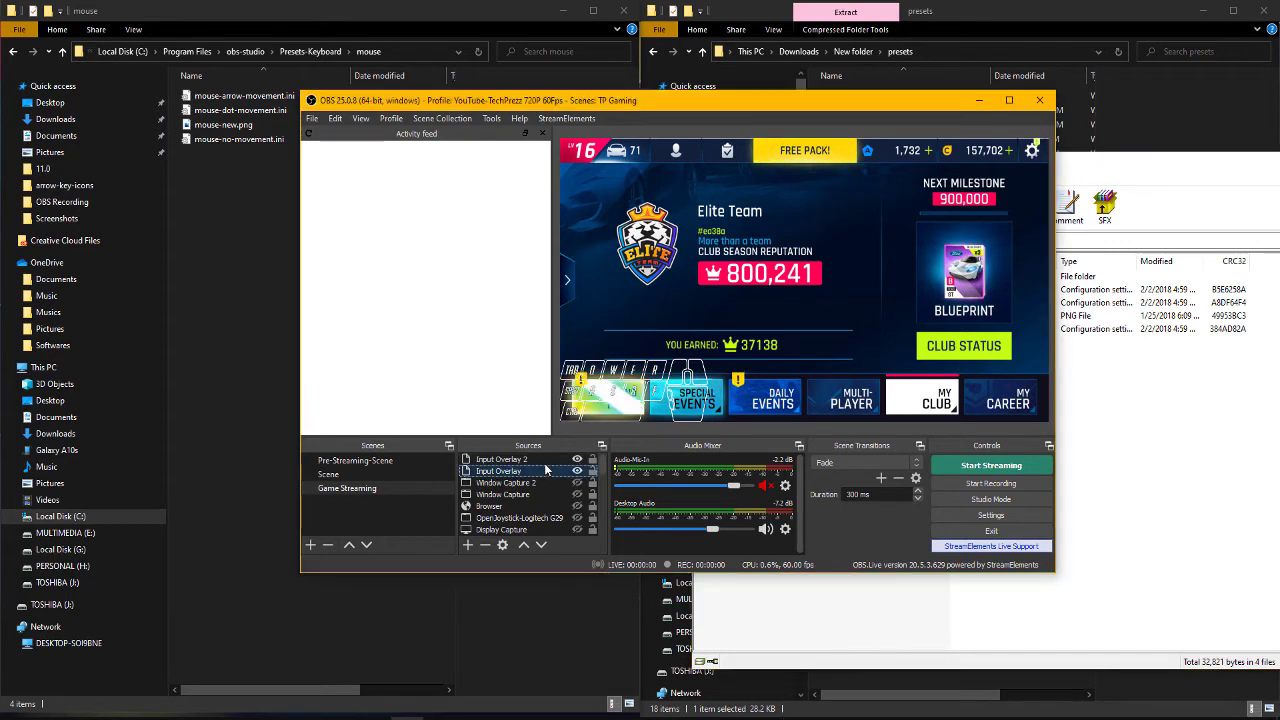
ctrl+click(544, 463)
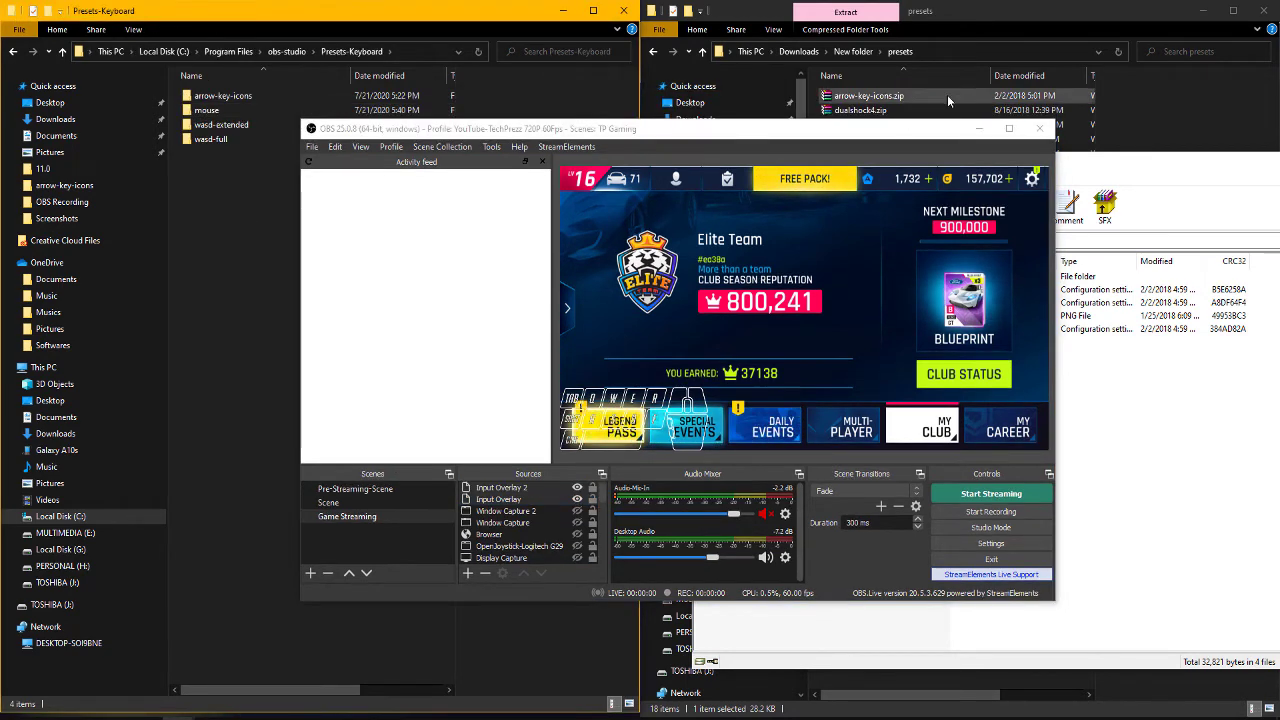
click(901, 134)
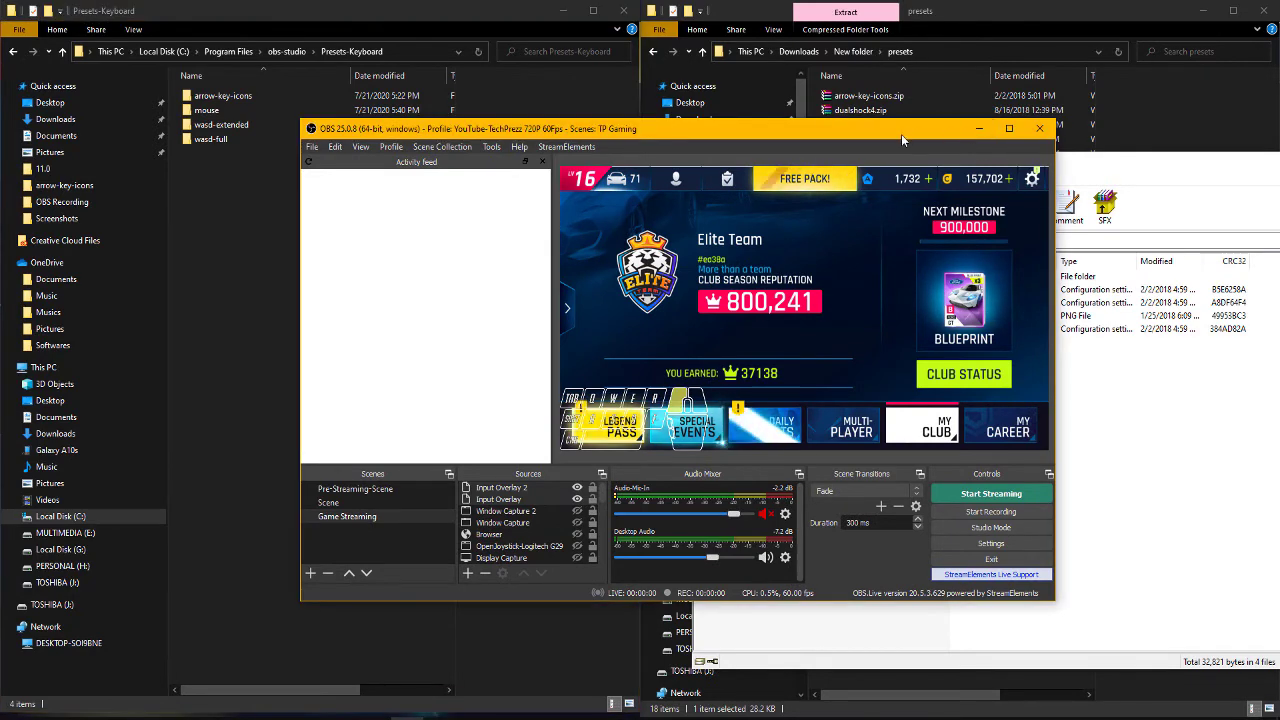
- Close the mouse.zip archive and open game-pad.zip from the downloaded presets folder
click(980, 129)
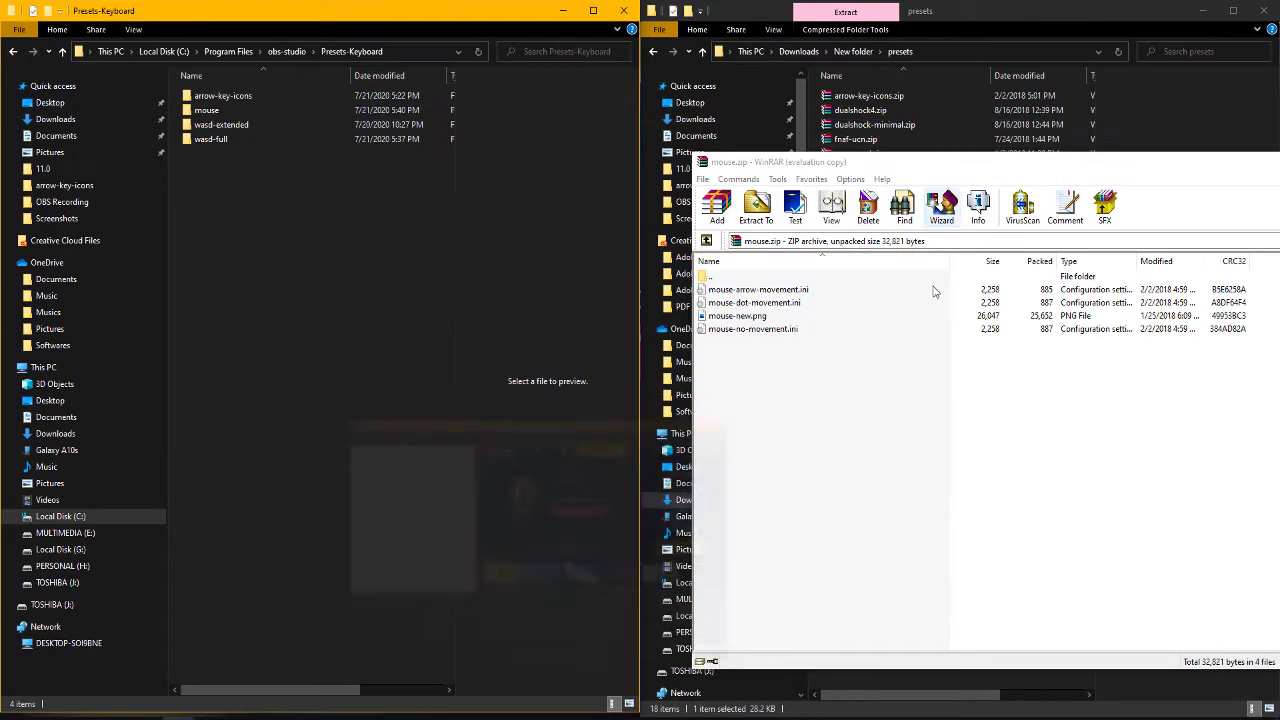
click(1038, 172)
drag(1000, 163, 592, 148)
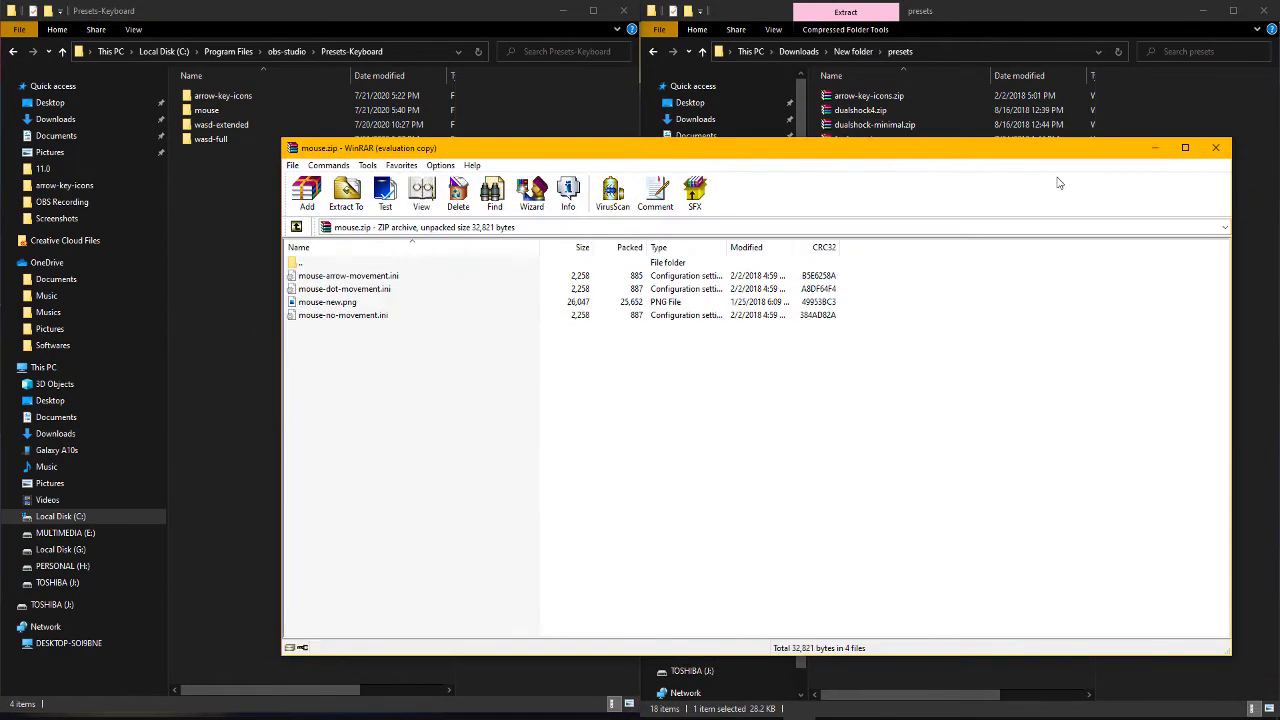
click(1215, 148)
click(898, 432)
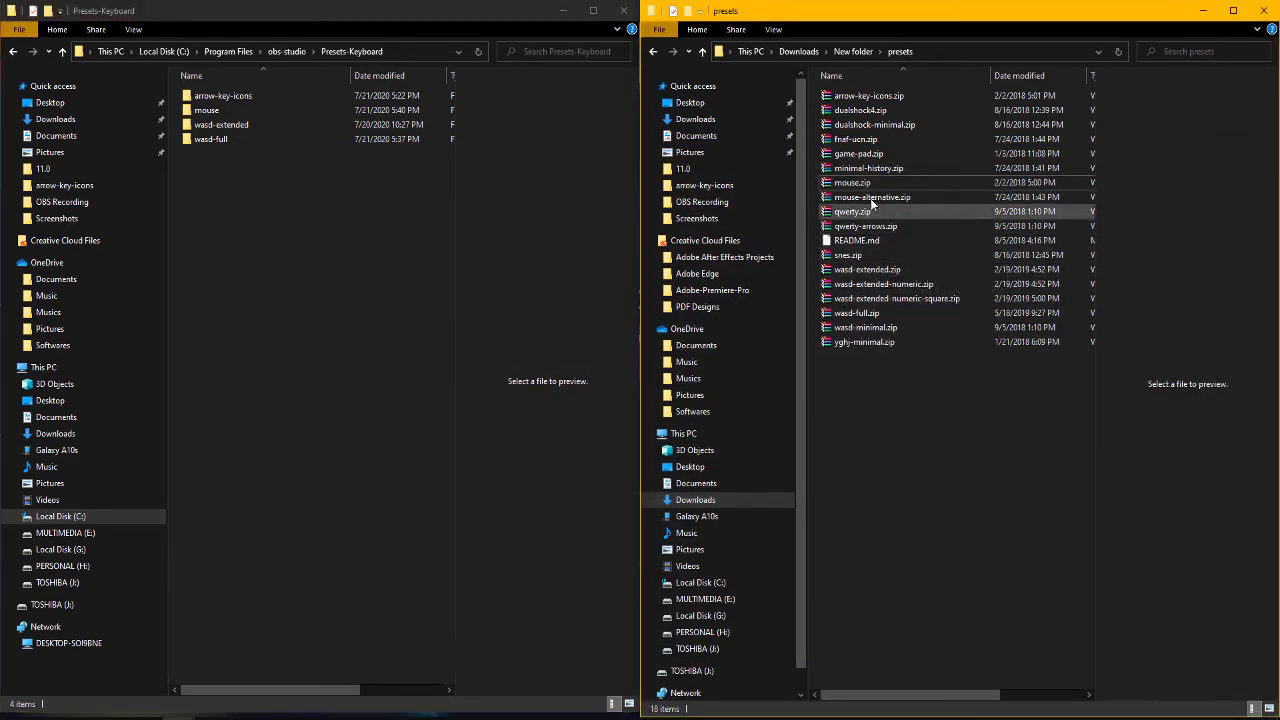
double_click(862, 155)
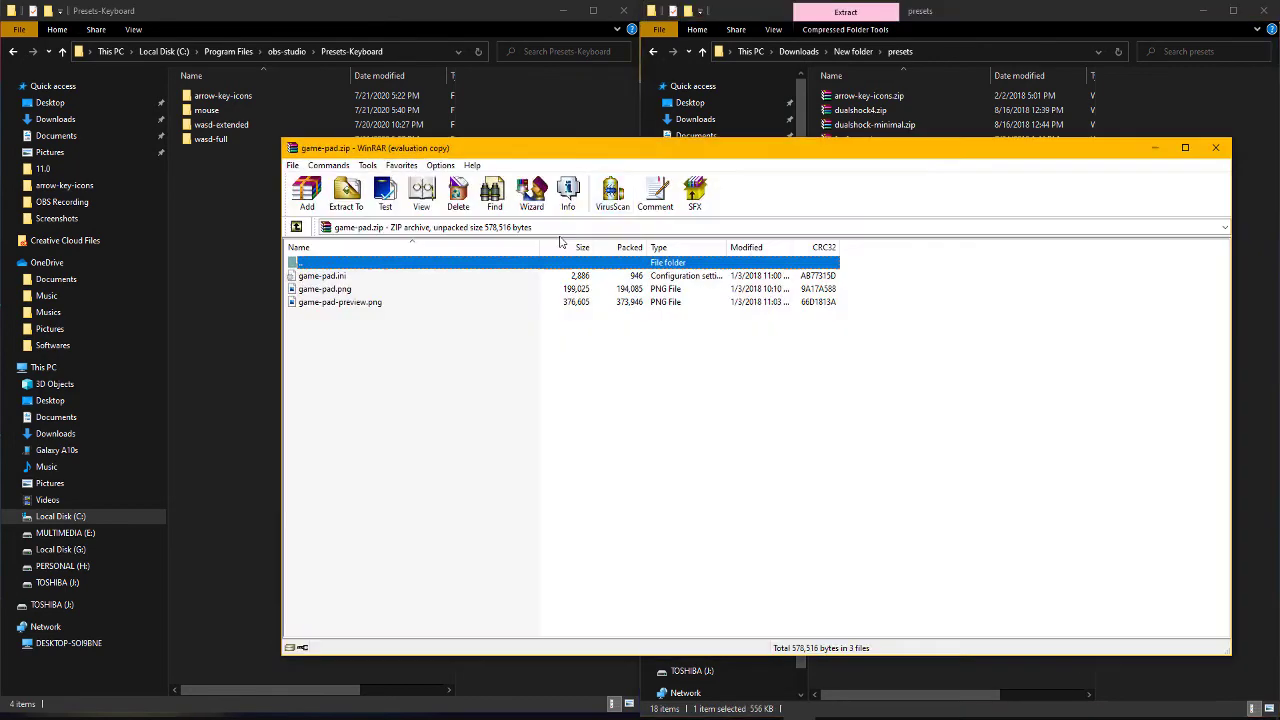
drag(661, 155, 1013, 125)
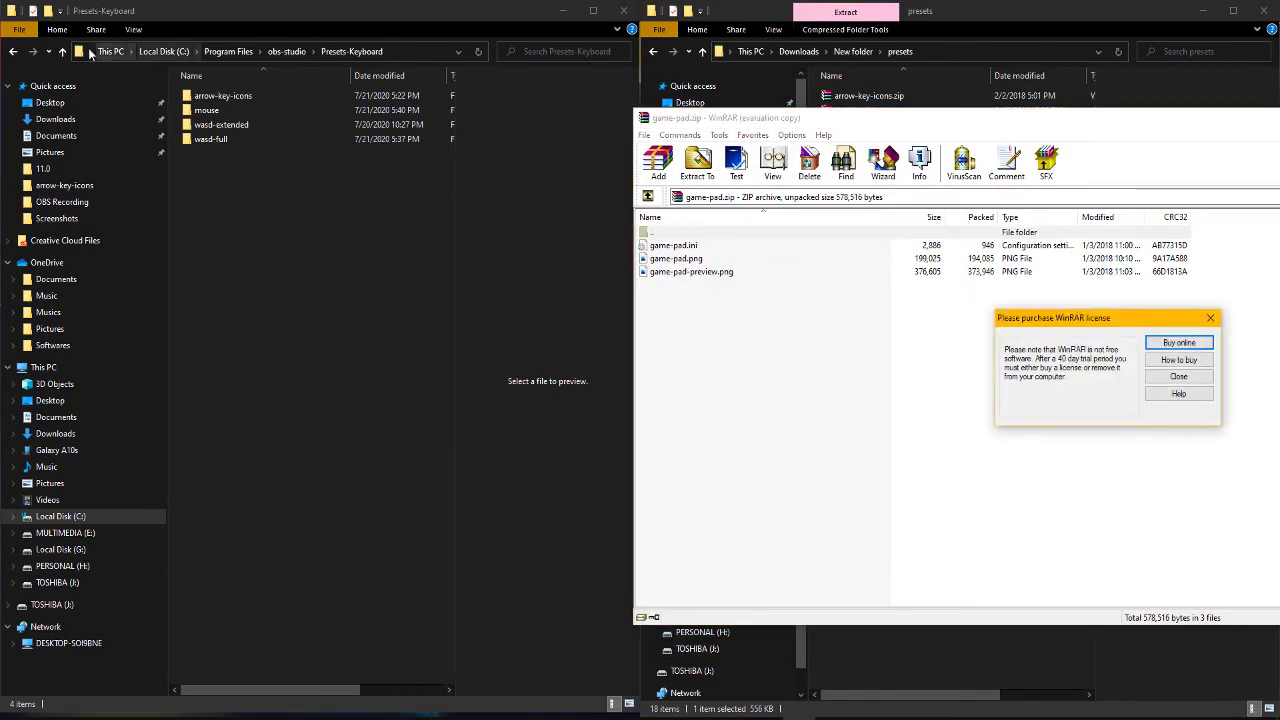
click(1178, 376)
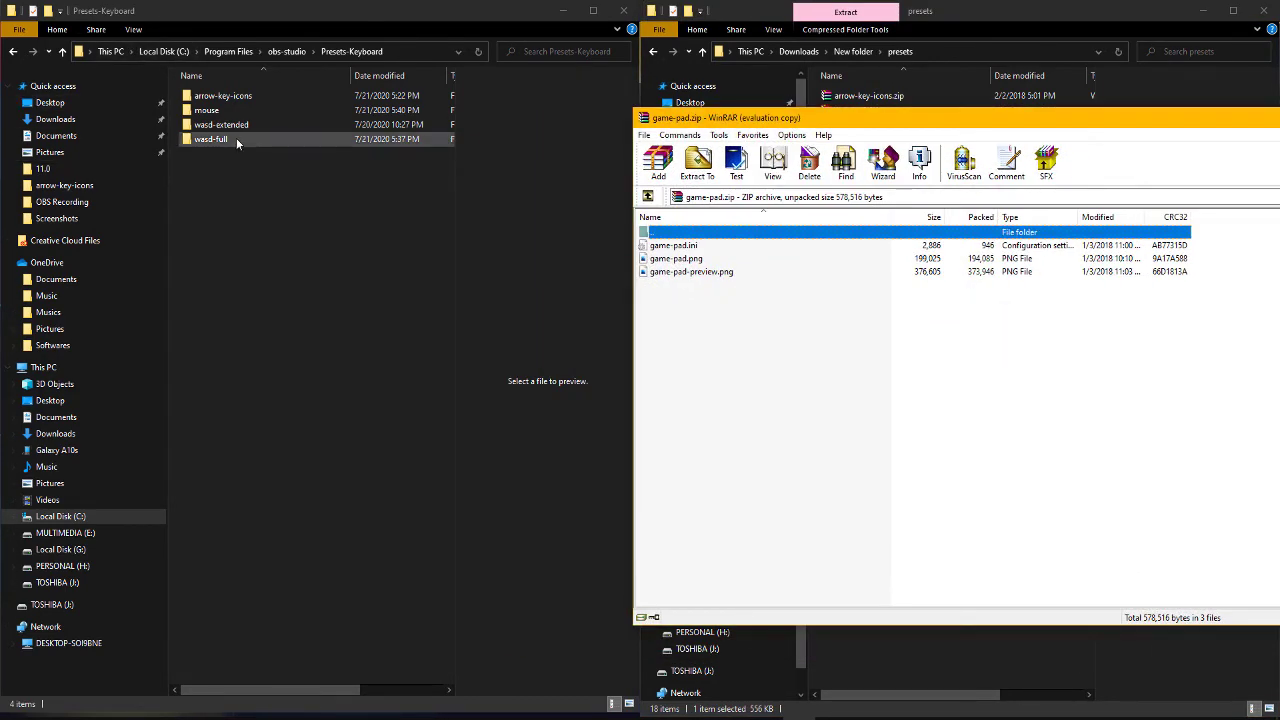
- Return to Presets-Keyboard, close the archive, and create a new folder with admin approval
click(63, 52)
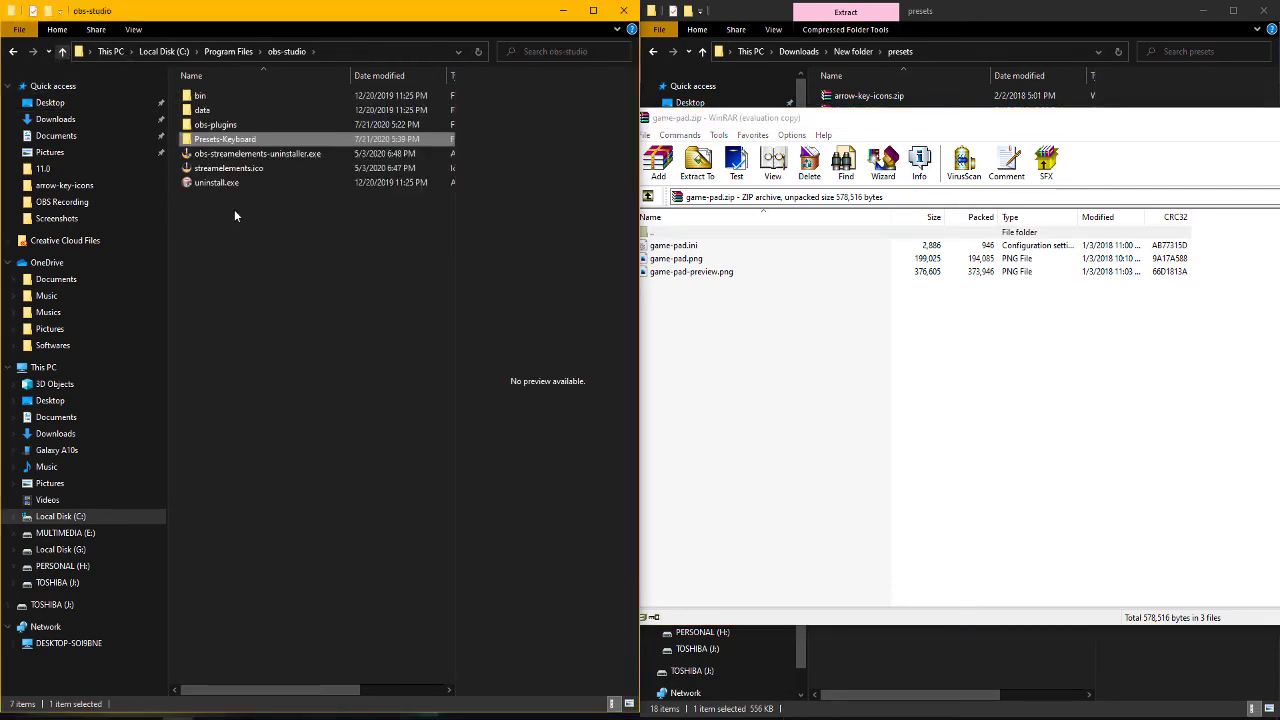
double_click(252, 139)
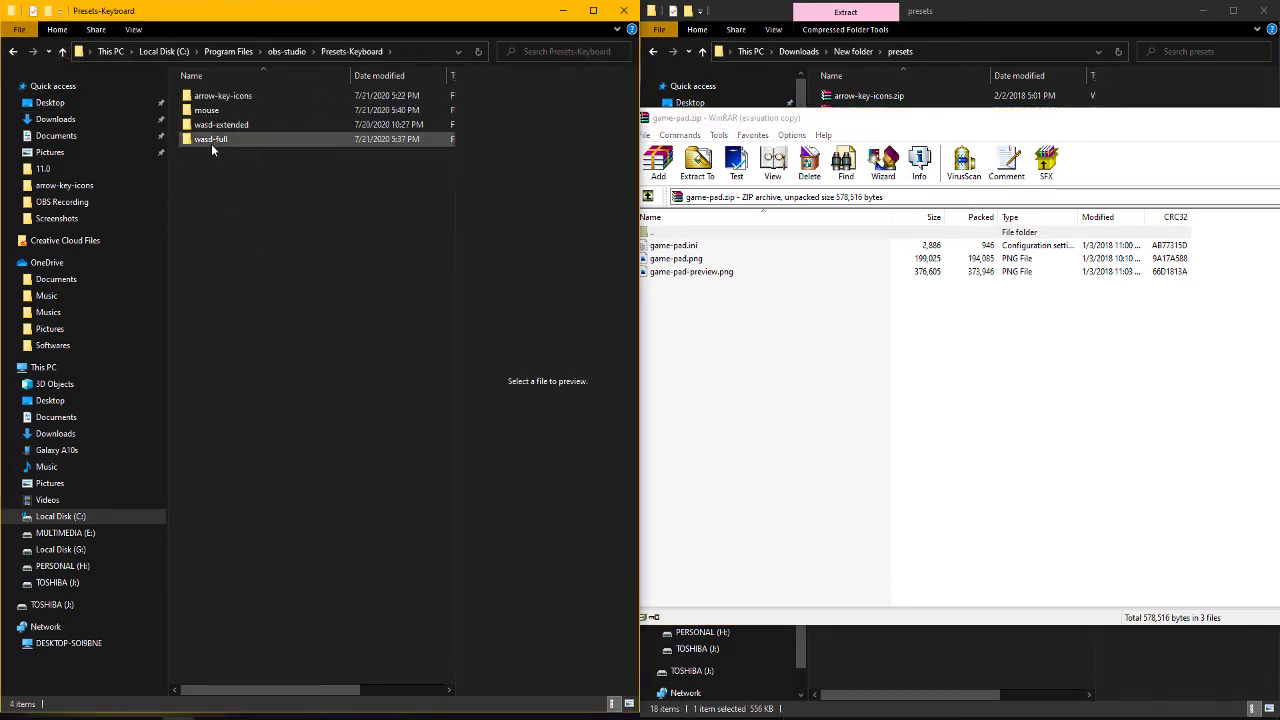
click(737, 121)
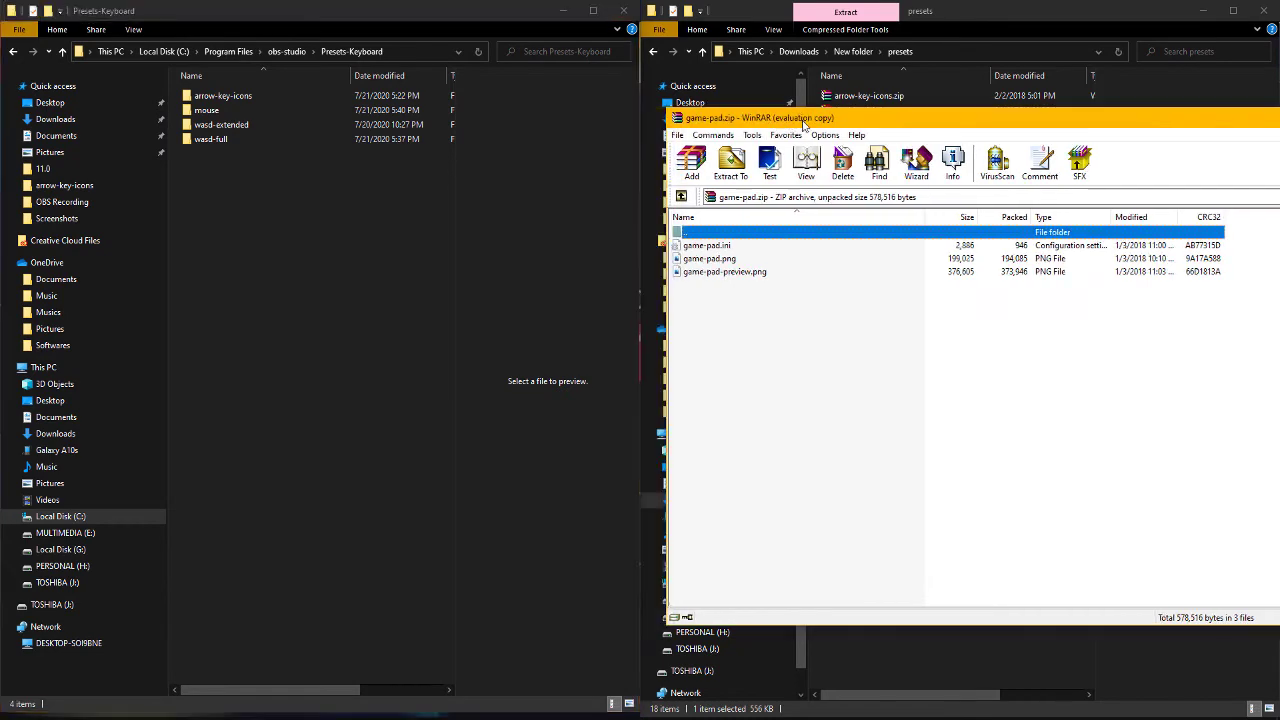
drag(1049, 126, 985, 150)
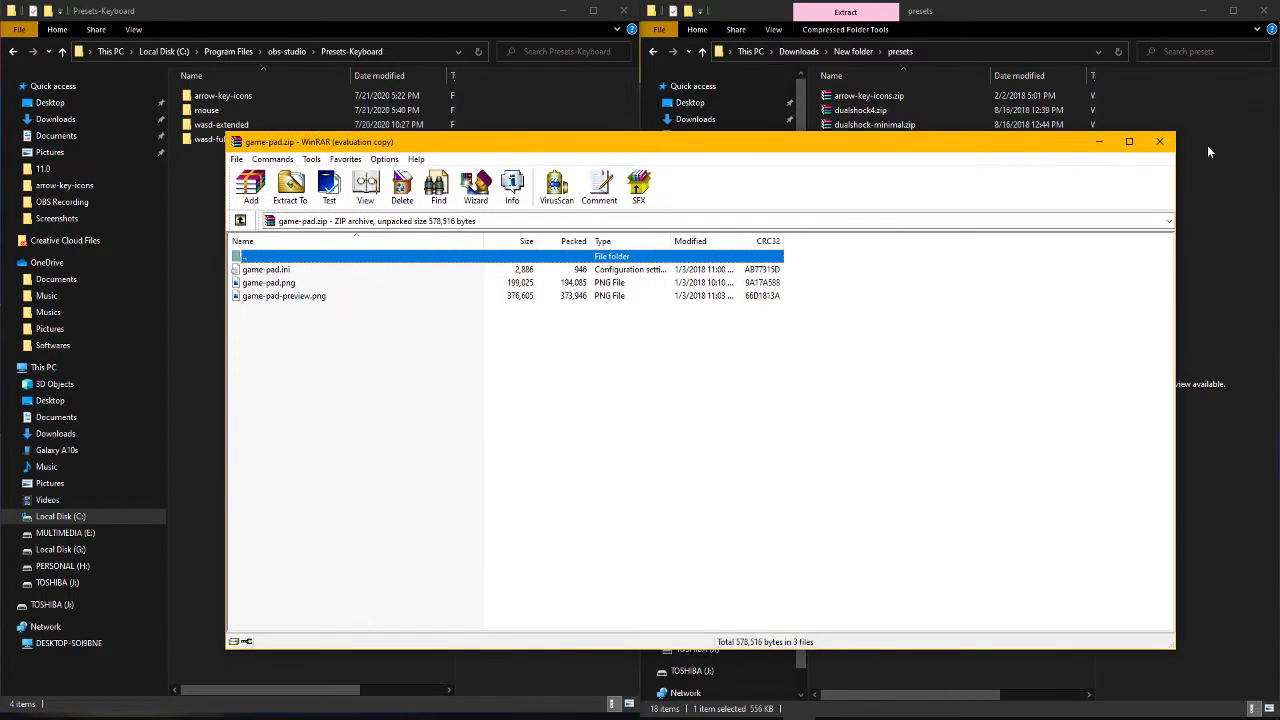
click(1159, 141)
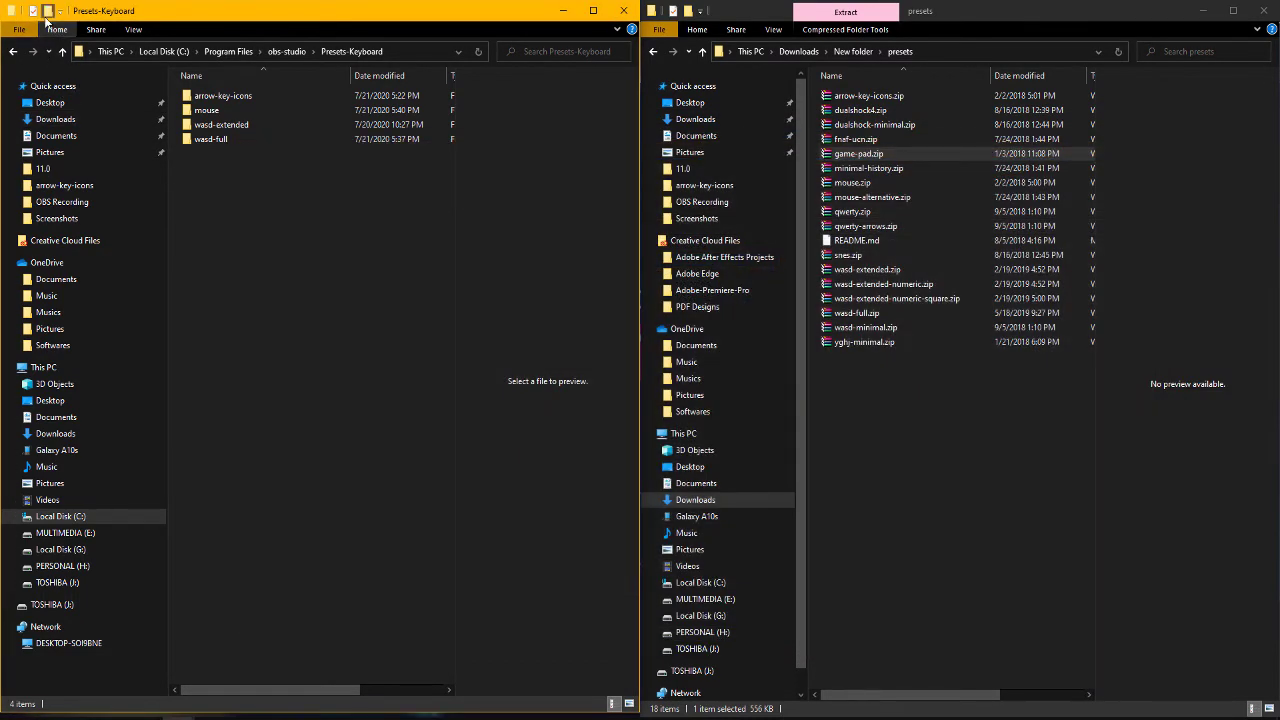
key(ctrl+v)
click(625, 420)
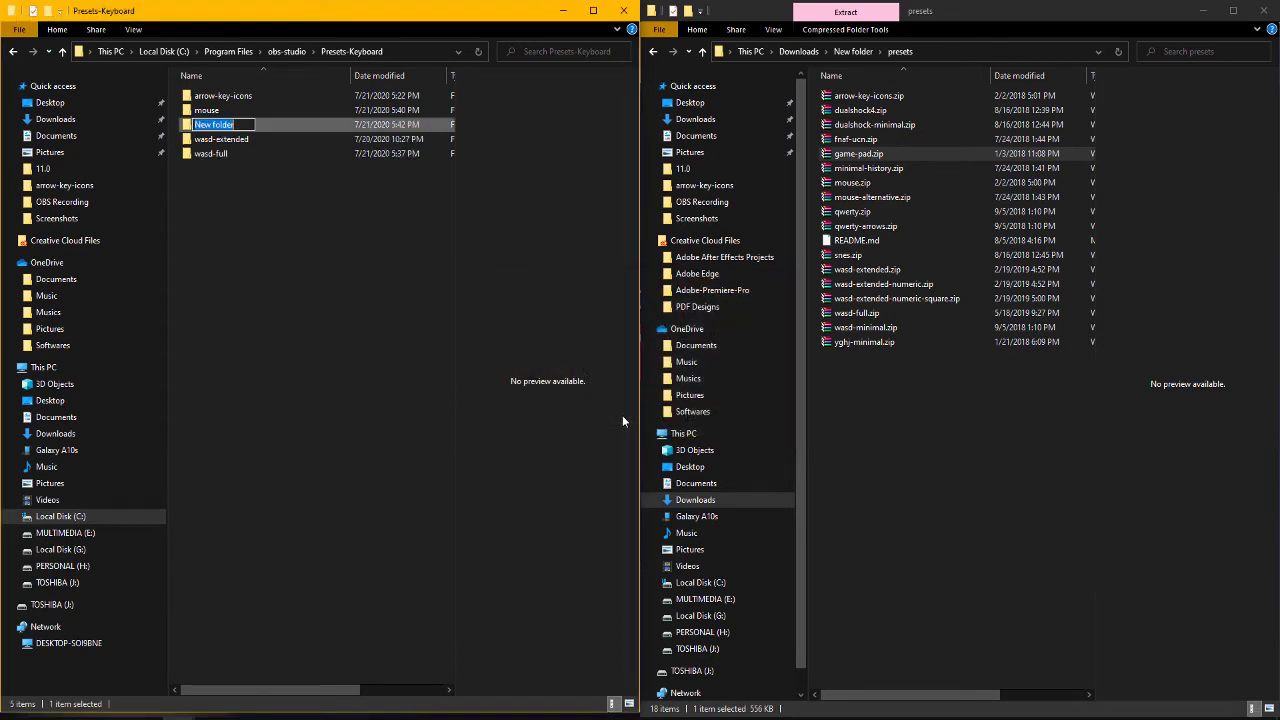
key(Return)
- Rename the new folder to 'game-pad', open it, and reopen game-pad.zip
click(872, 158)
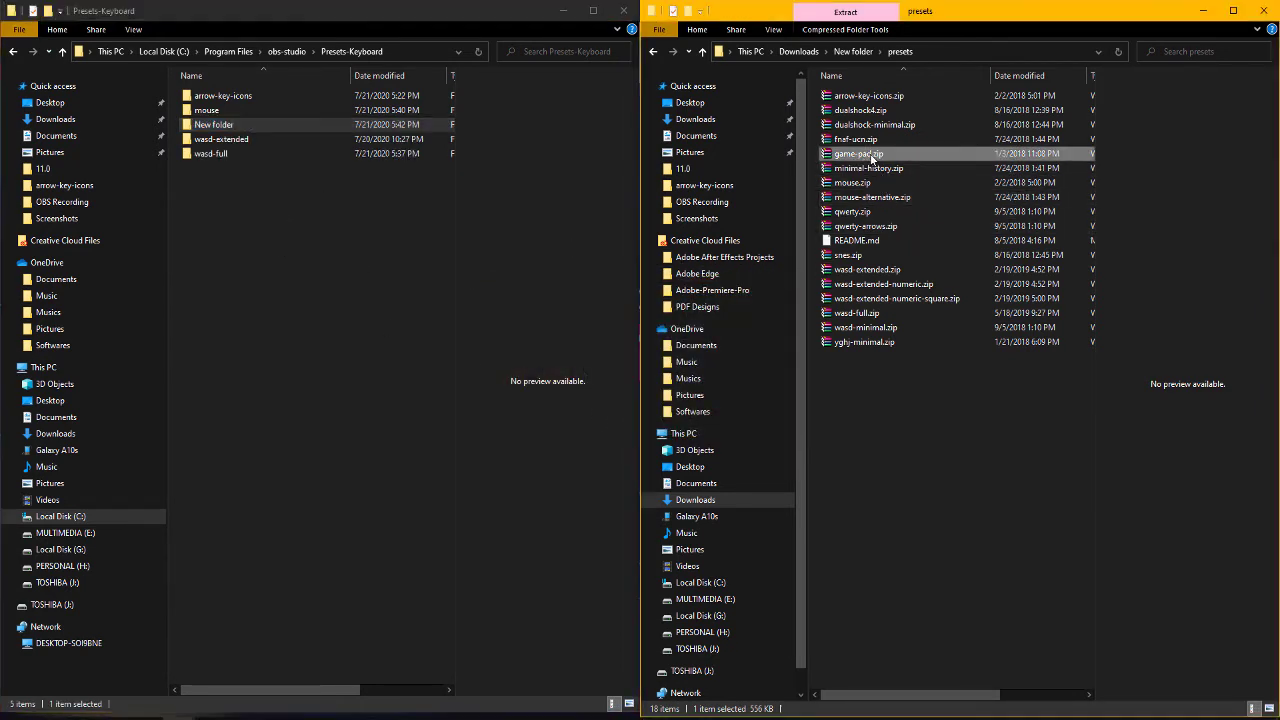
click(872, 156)
key(ctrl+c)
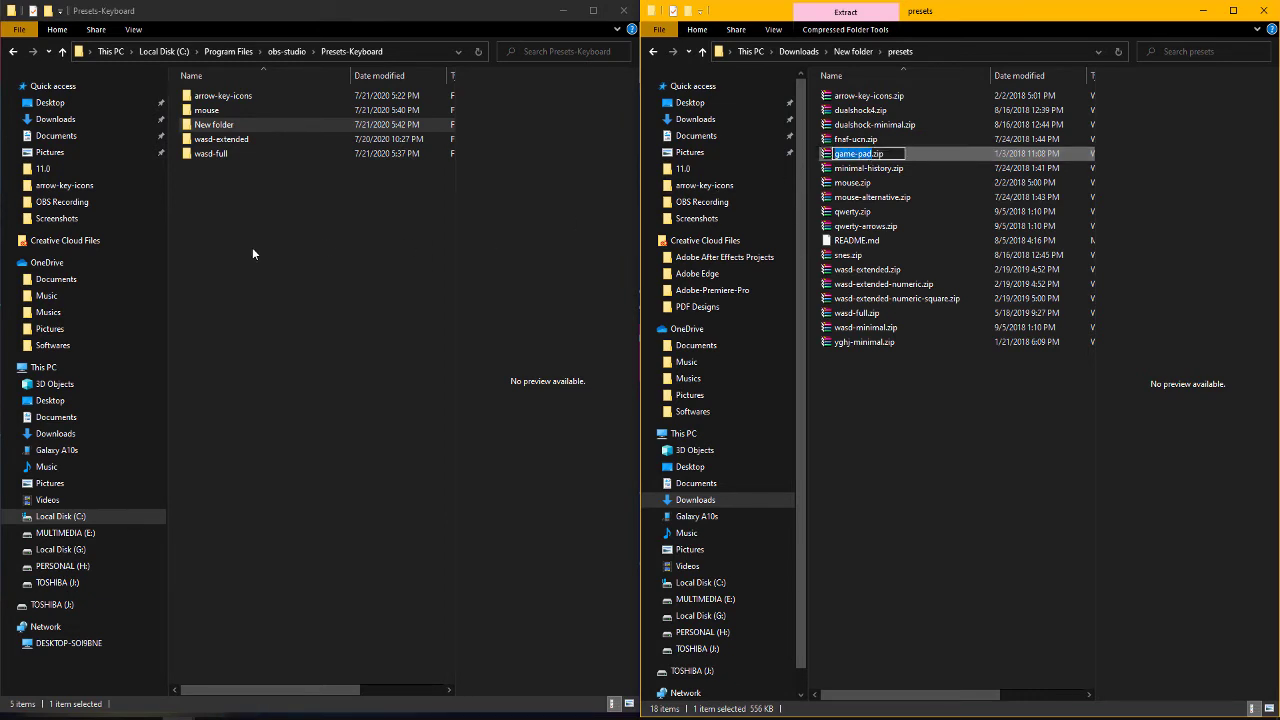
click(216, 127)
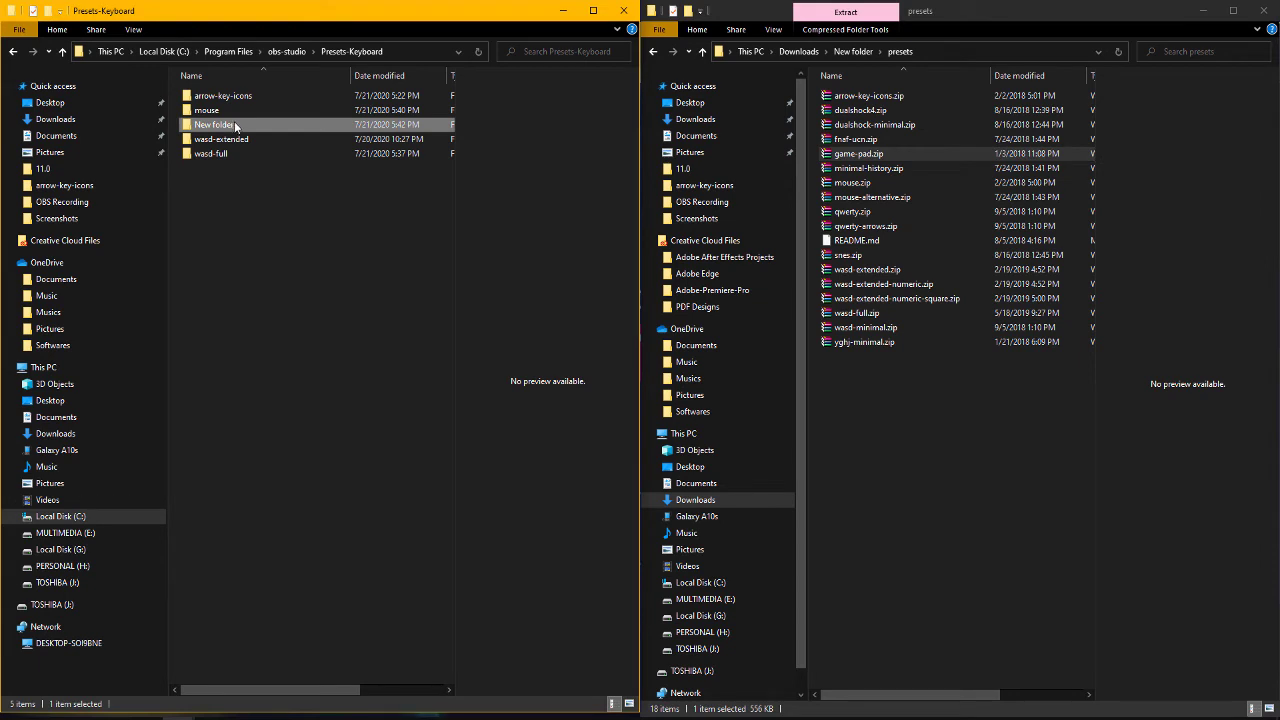
click(236, 127)
key(ctrl+v)
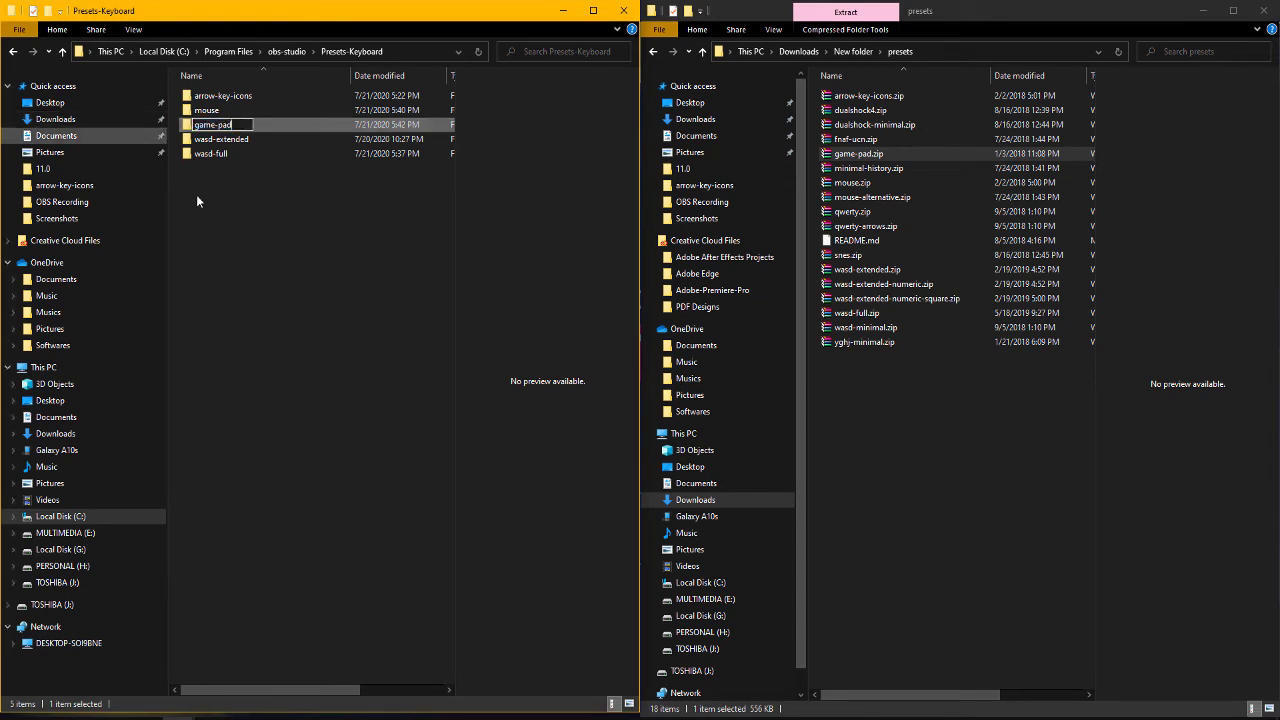
key(Return)
click(338, 275)
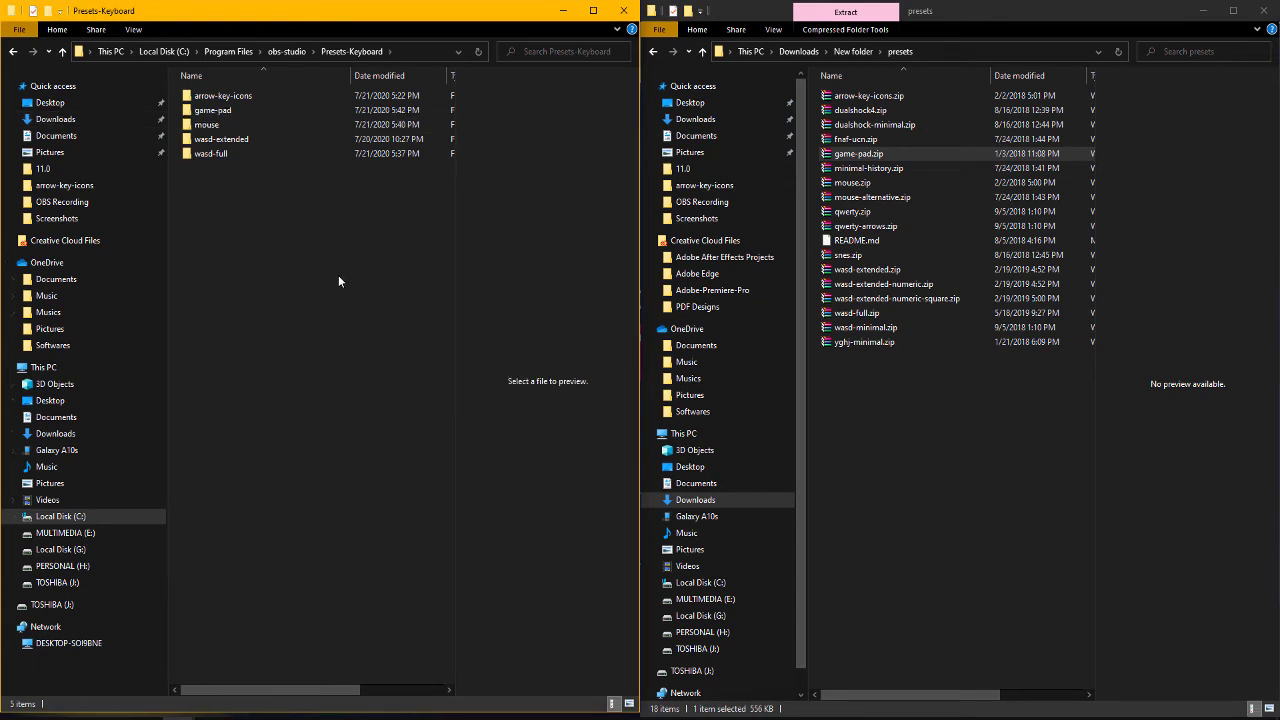
double_click(244, 115)
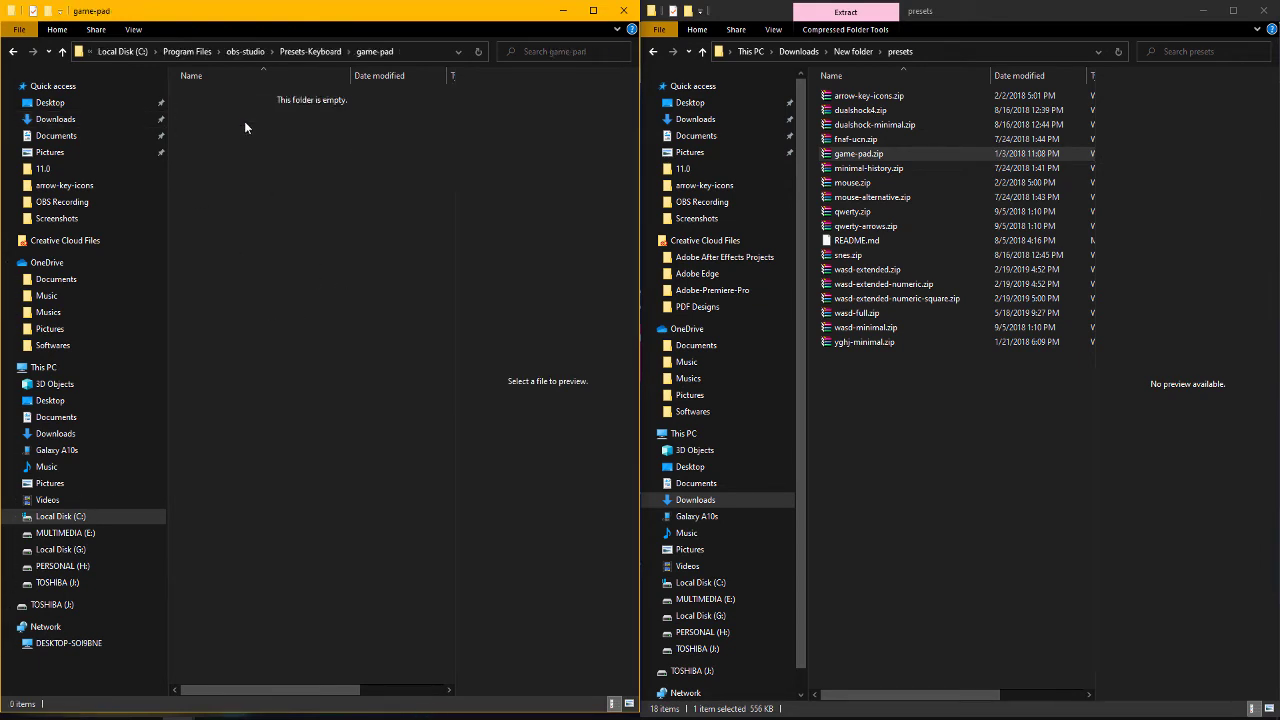
double_click(894, 158)
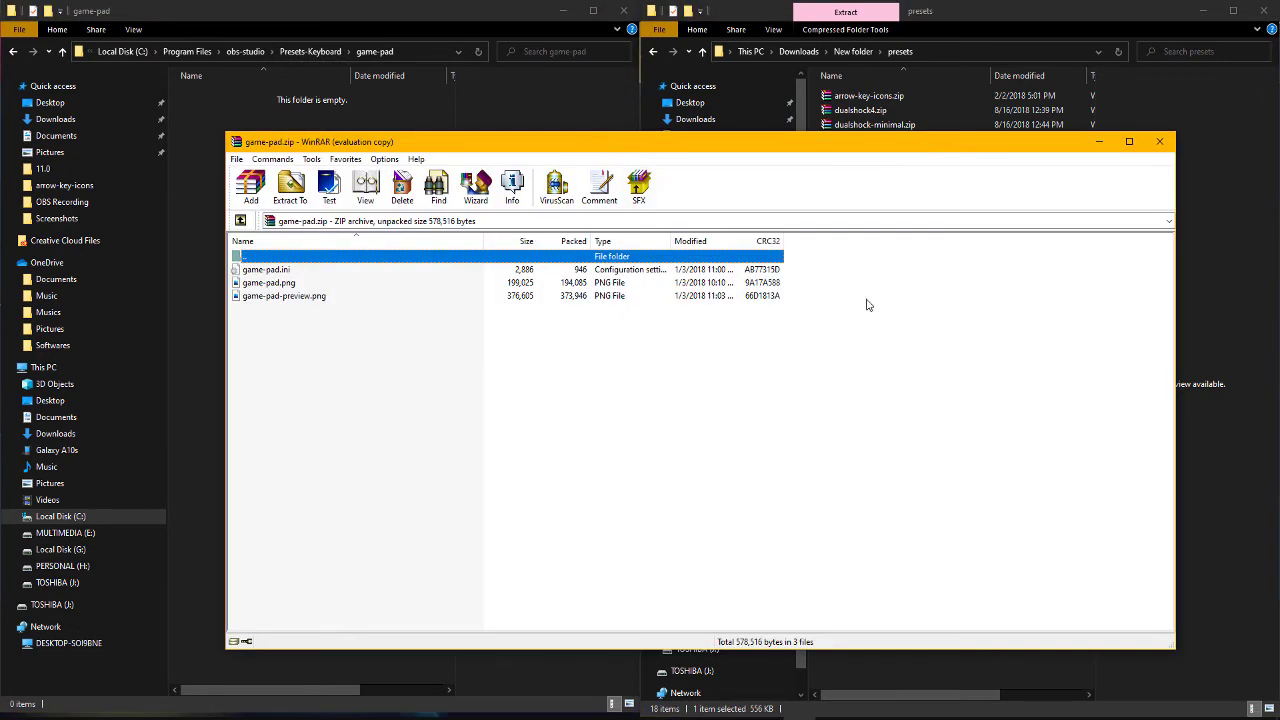
- Move game-pad.ini, game-pad.png and game-pad-preview.png into the game-pad folder with admin approval
click(771, 401)
drag(713, 152, 1173, 135)
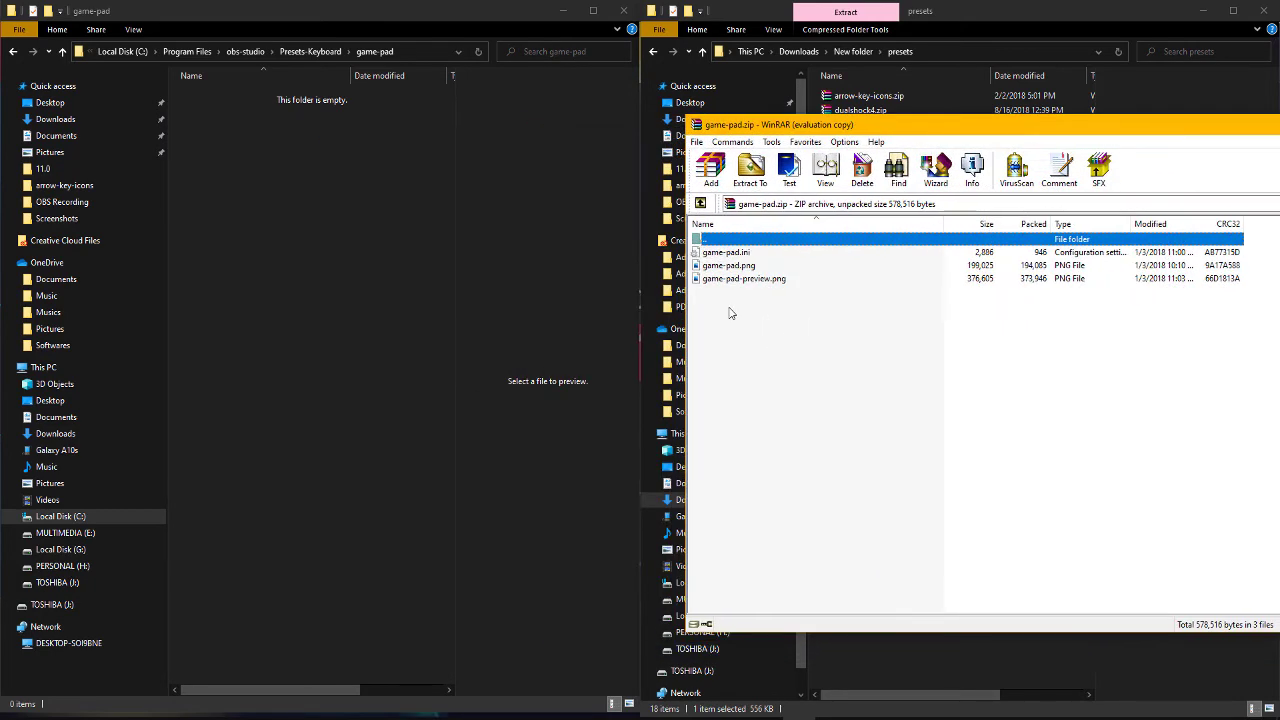
drag(729, 313, 761, 260)
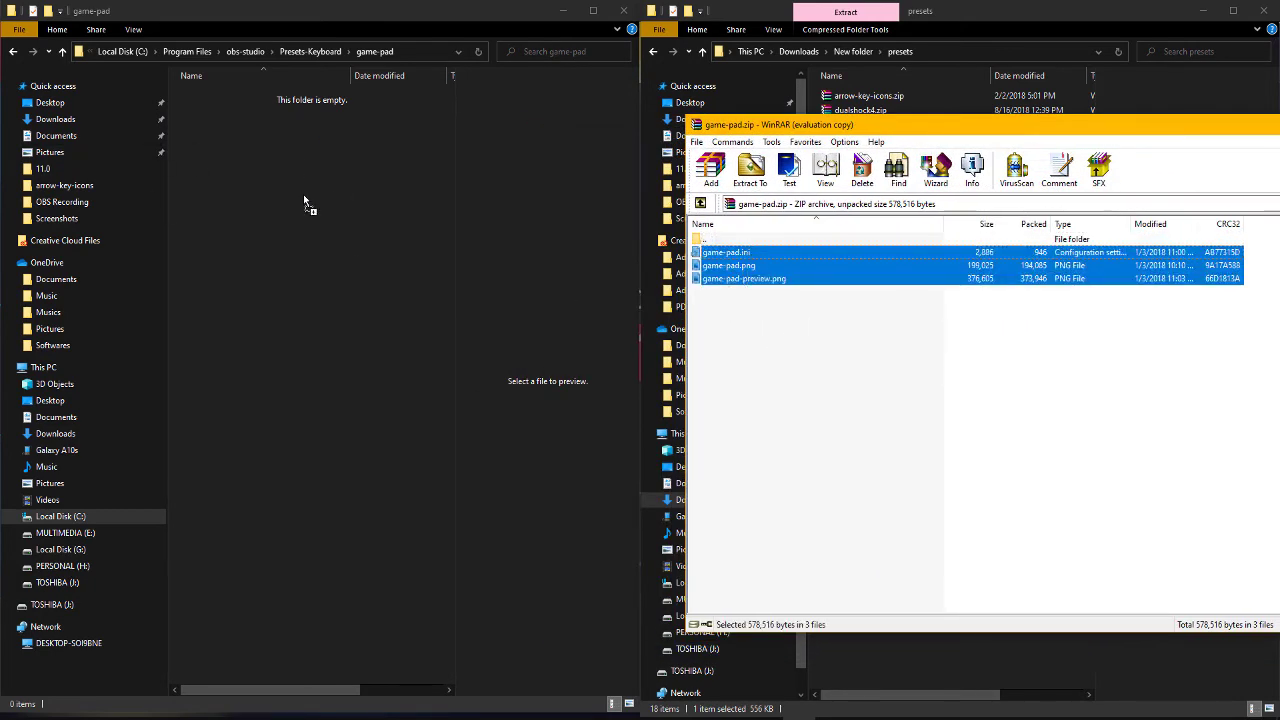
drag(303, 194, 303, 194)
click(605, 296)
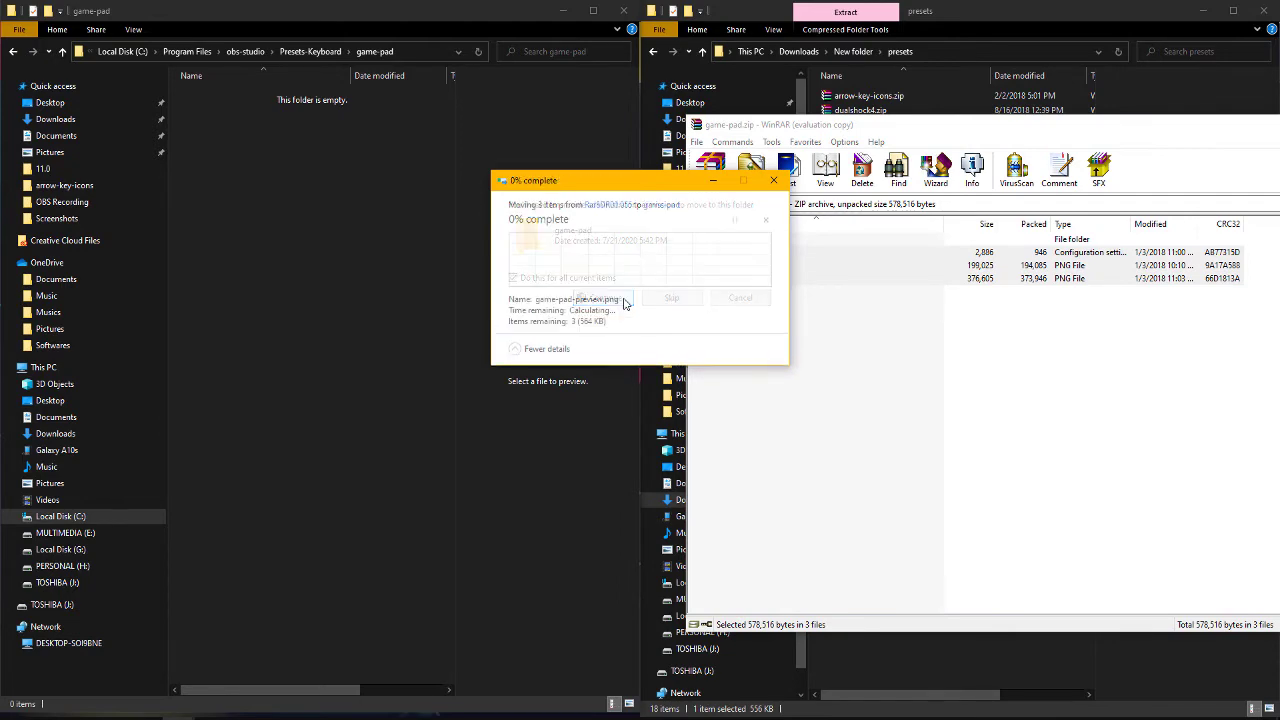
click(277, 202)
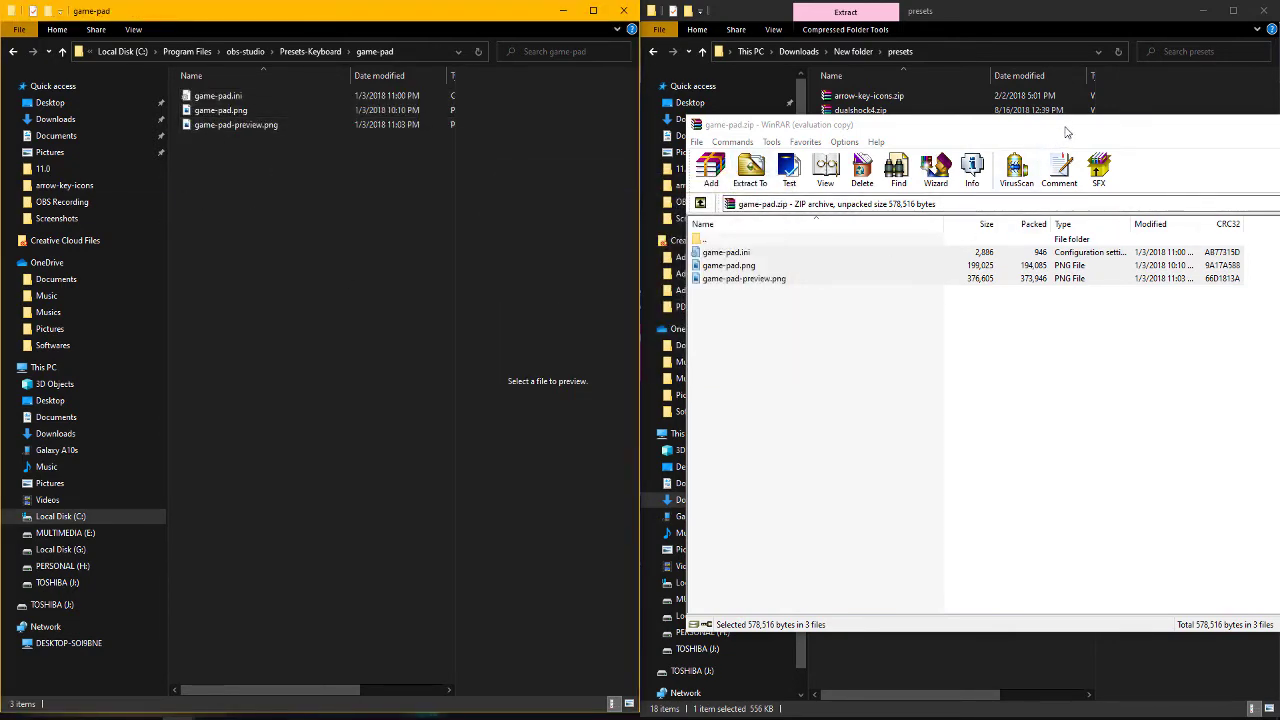
- Close the game-pad.zip archive and switch back to OBS Studio
drag(1066, 132, 941, 140)
drag(1093, 138, 823, 150)
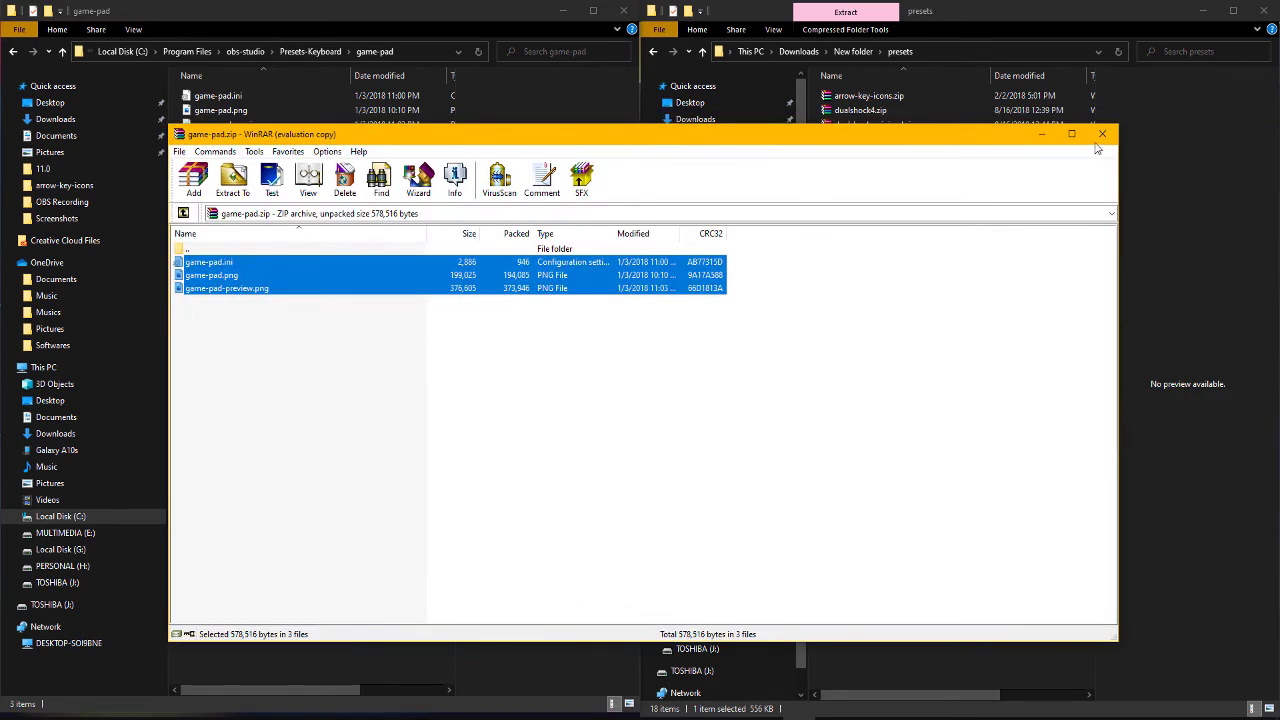
click(1103, 134)
key(alt+Tab)
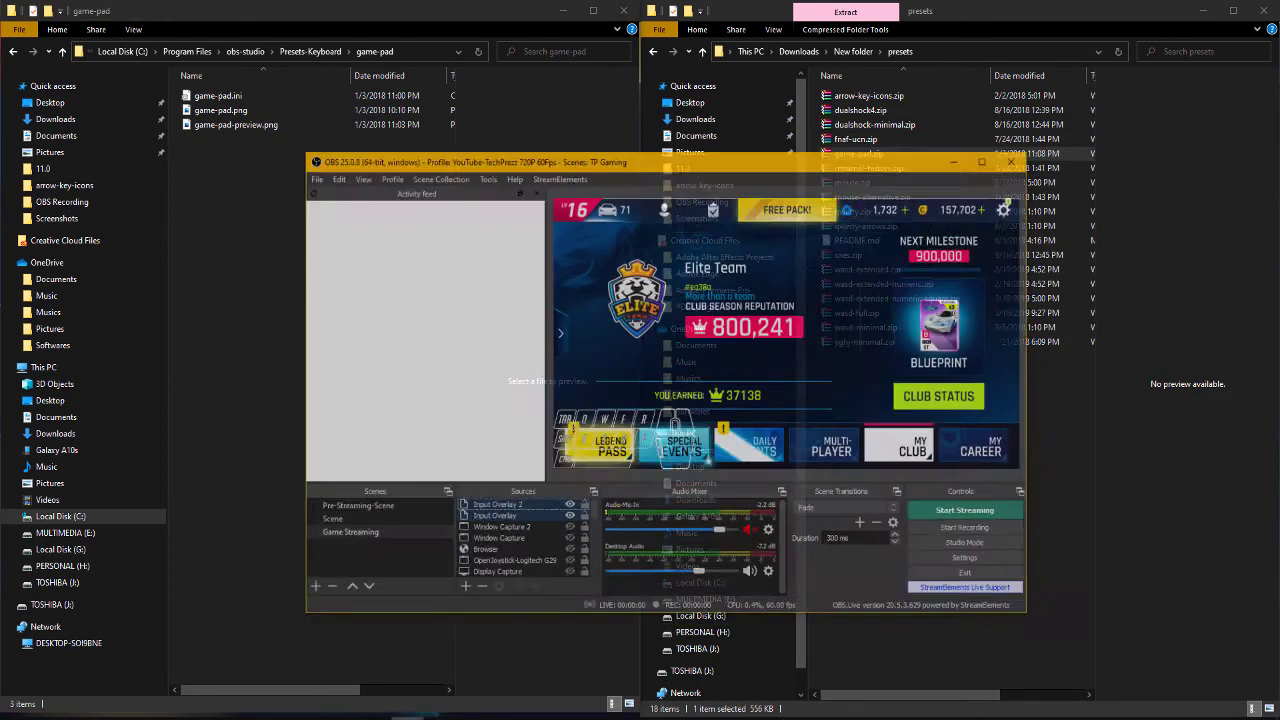
- Create a new Input Overlay source using game-pad.png from the game-pad folder as its image
click(467, 573)
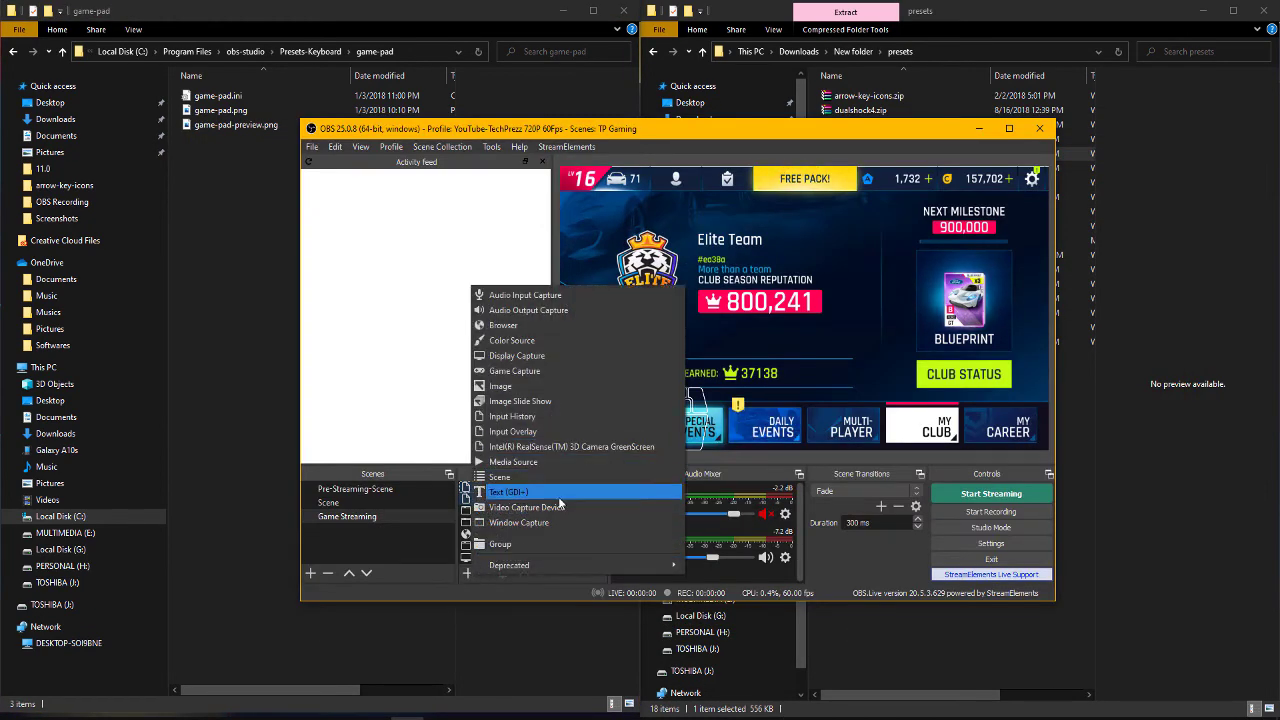
click(533, 431)
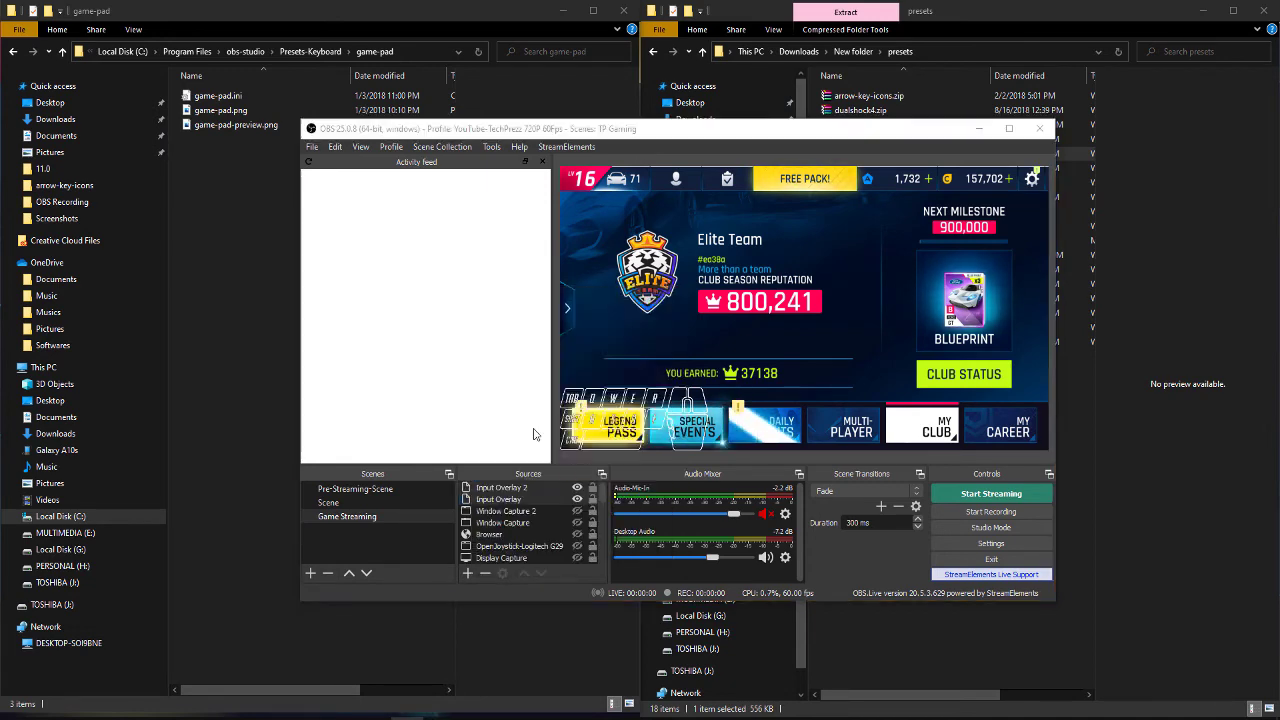
click(709, 458)
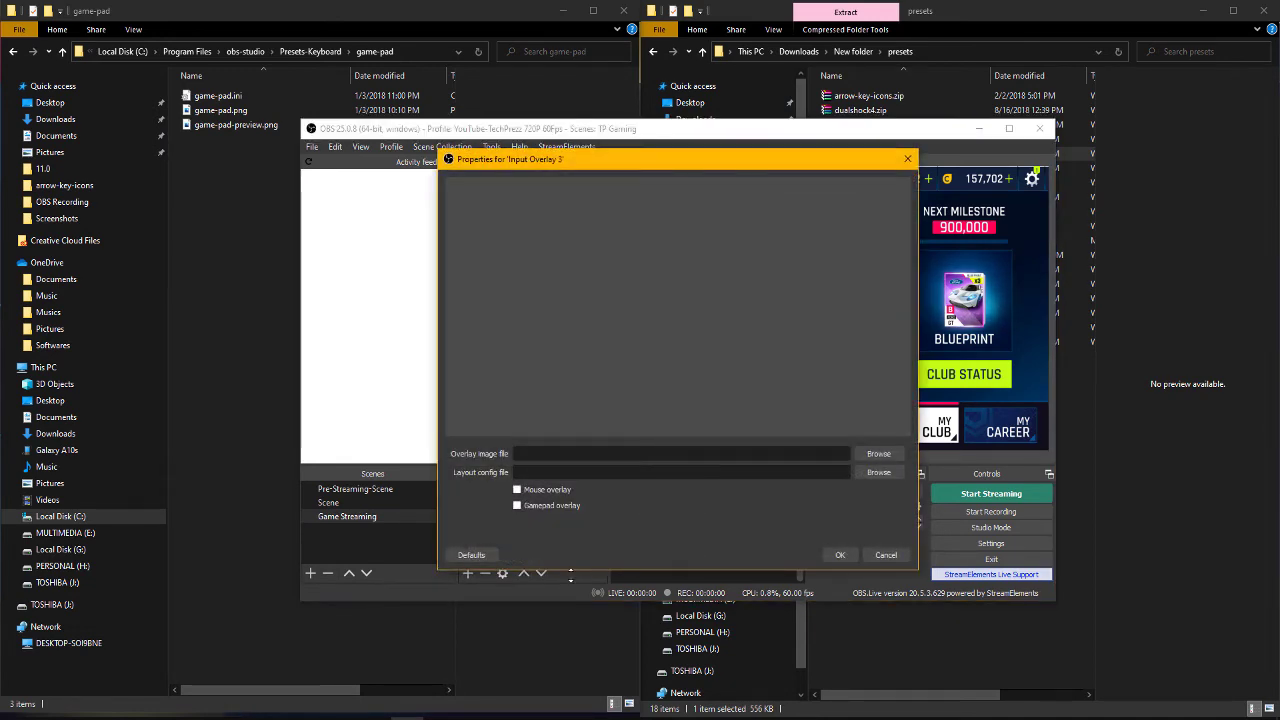
click(877, 455)
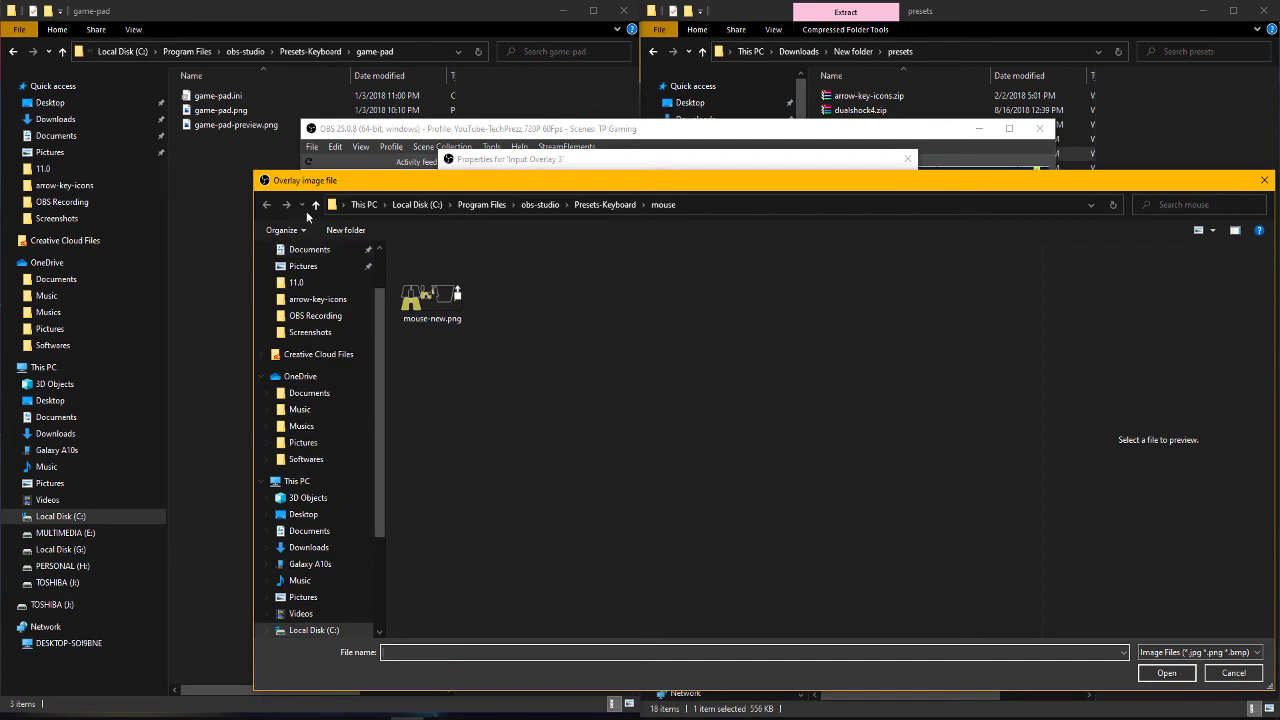
click(320, 205)
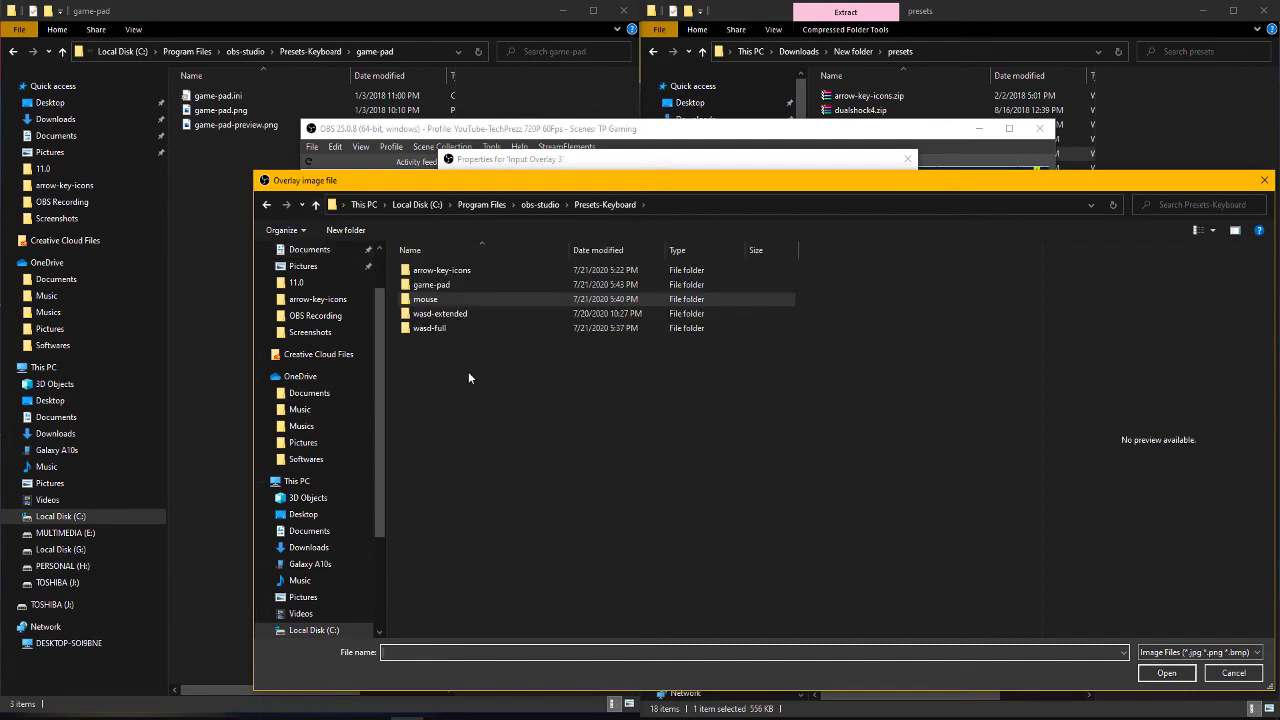
double_click(466, 286)
click(422, 295)
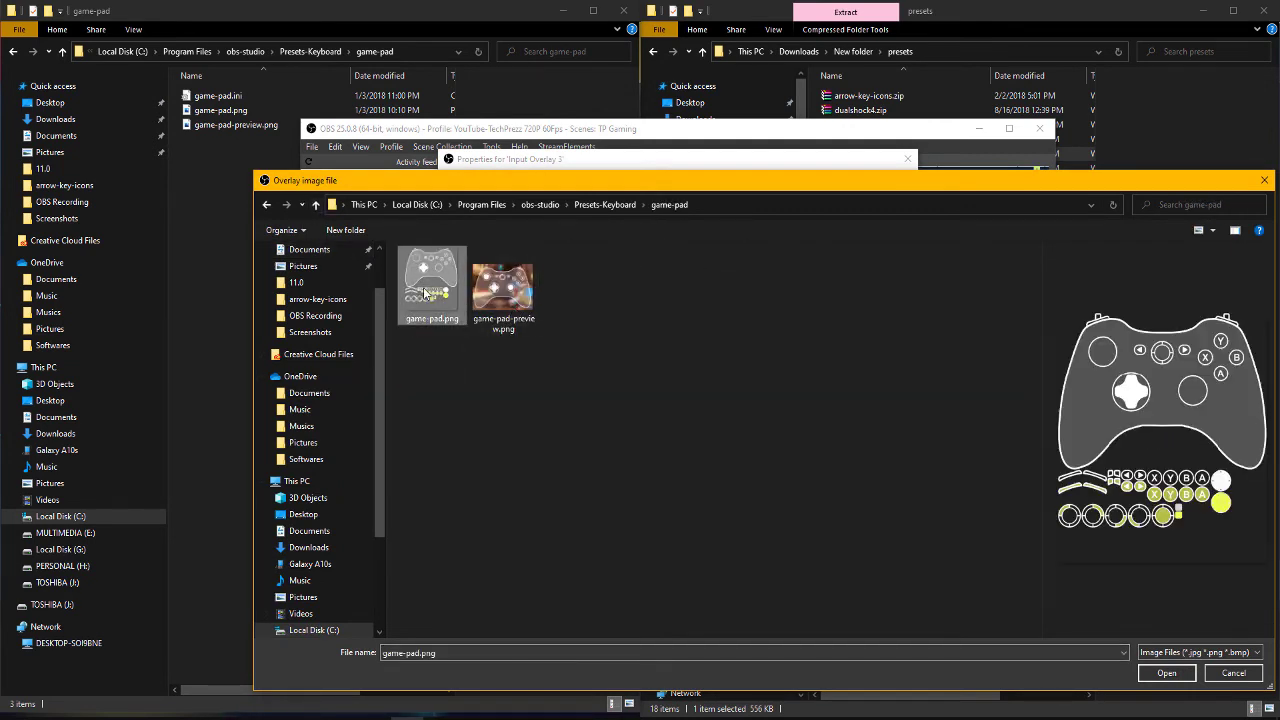
click(513, 297)
click(437, 306)
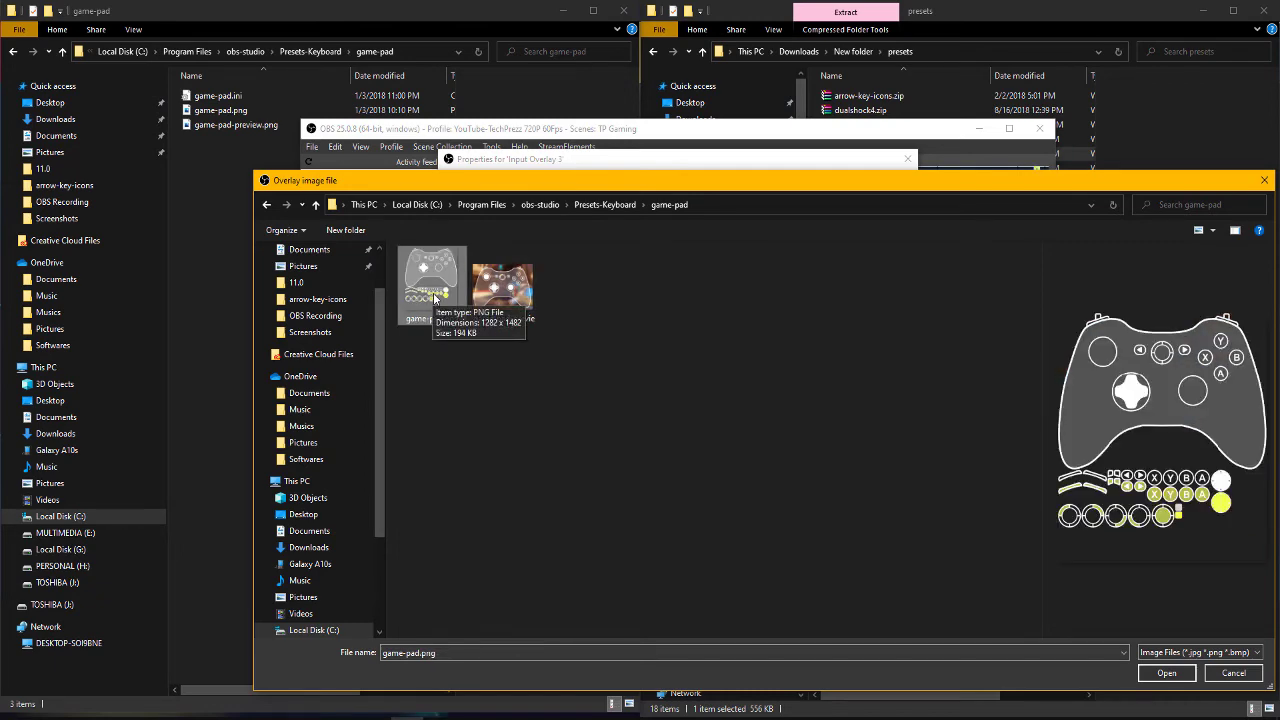
double_click(434, 296)
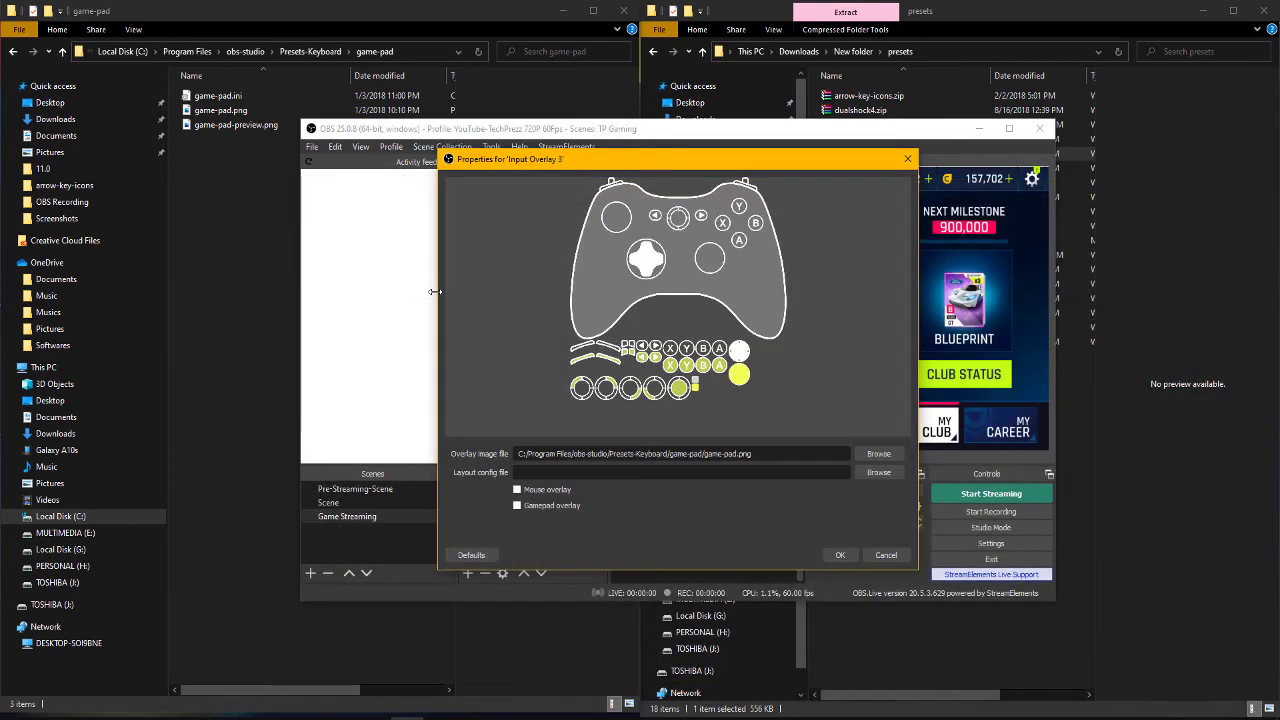
- Load game-pad.ini as the overlay's layout config and confirm the settings
click(882, 474)
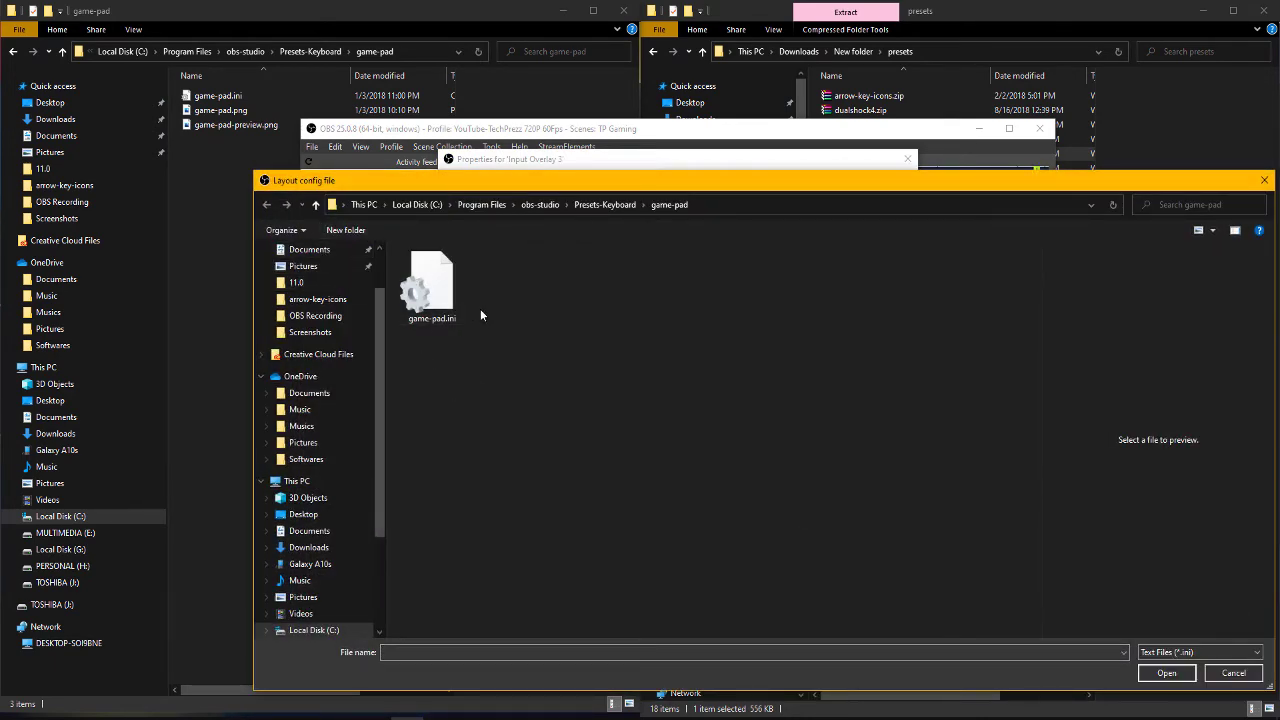
click(444, 297)
double_click(444, 297)
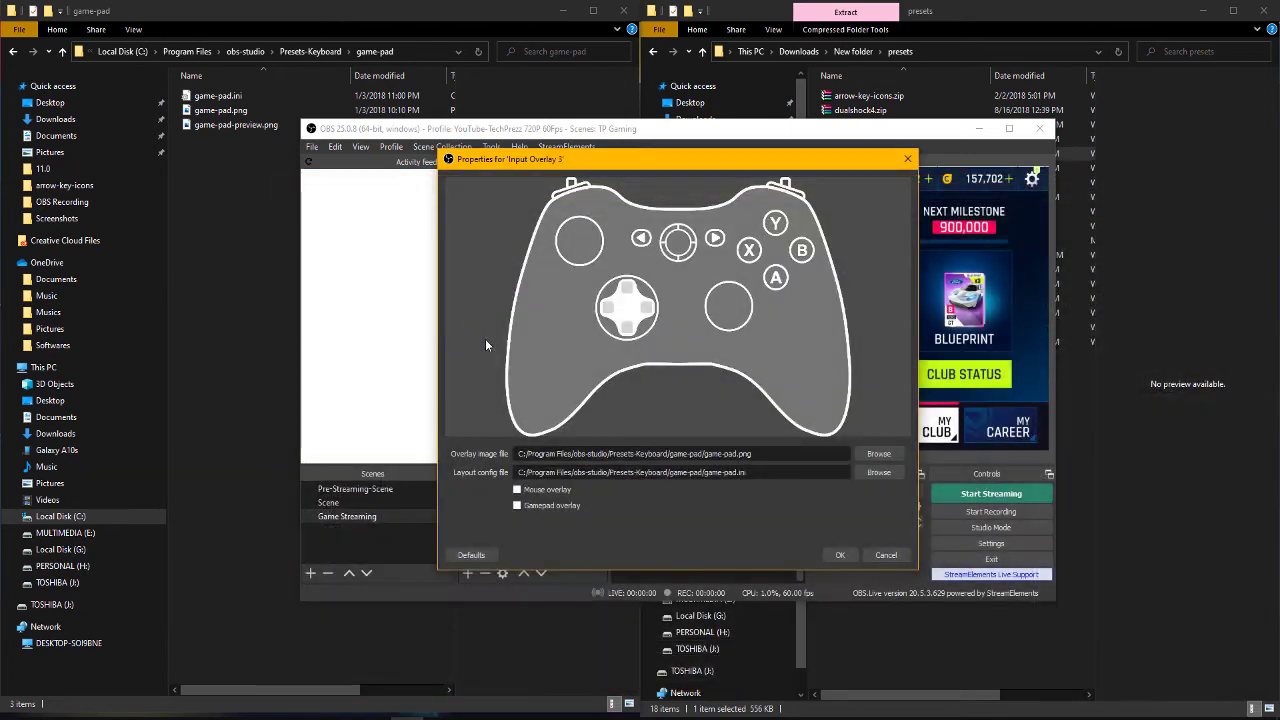
click(843, 556)
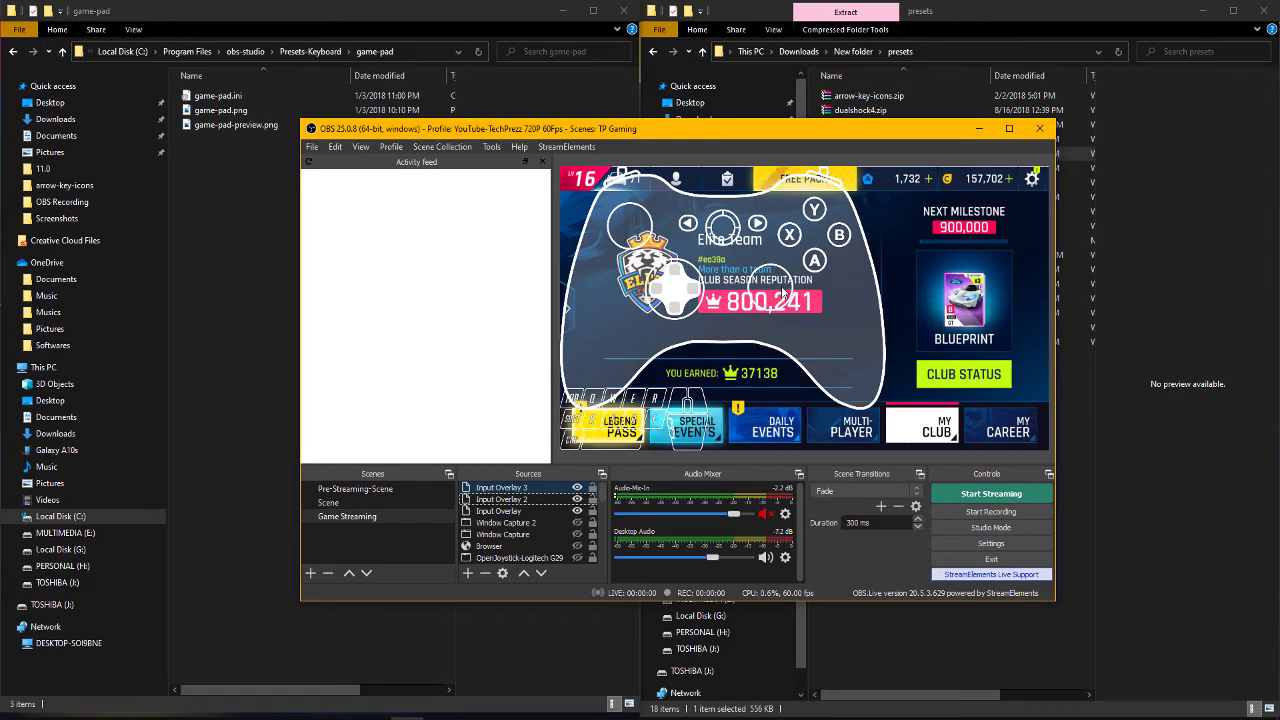
- Select the controller overlay in the preview and check its right-click options
click(780, 294)
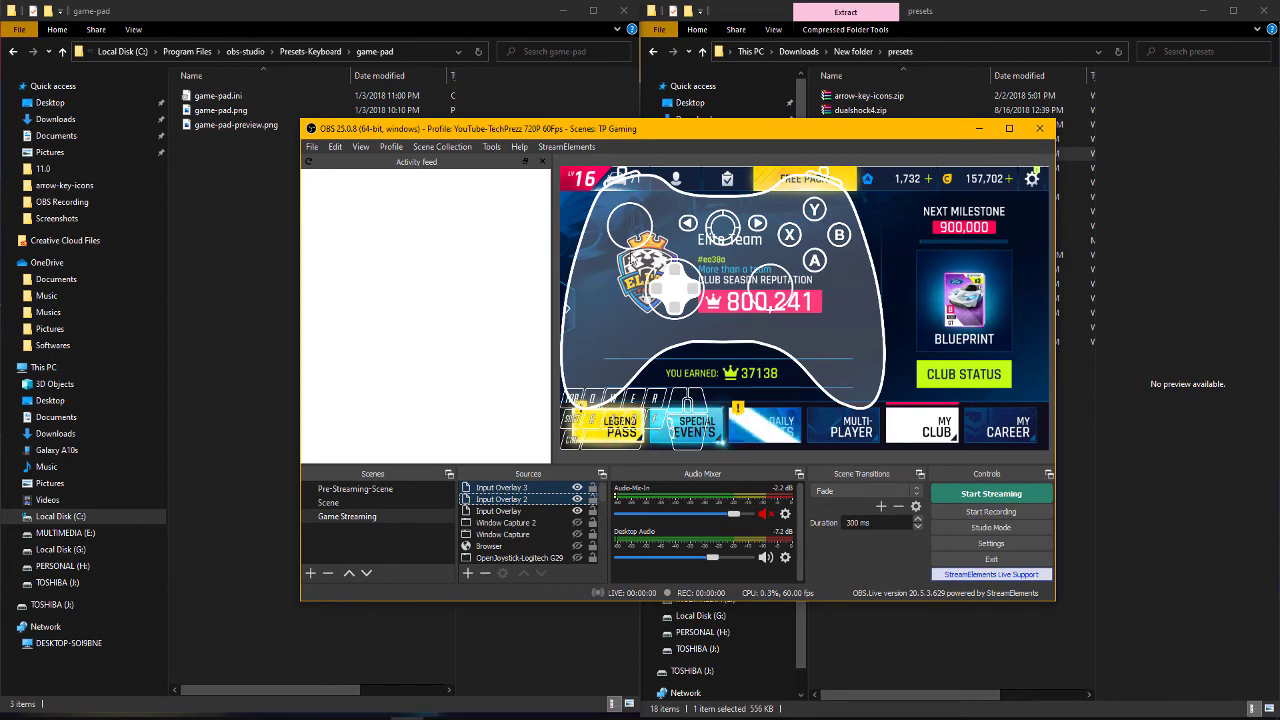
right_click(664, 262)
click(730, 268)
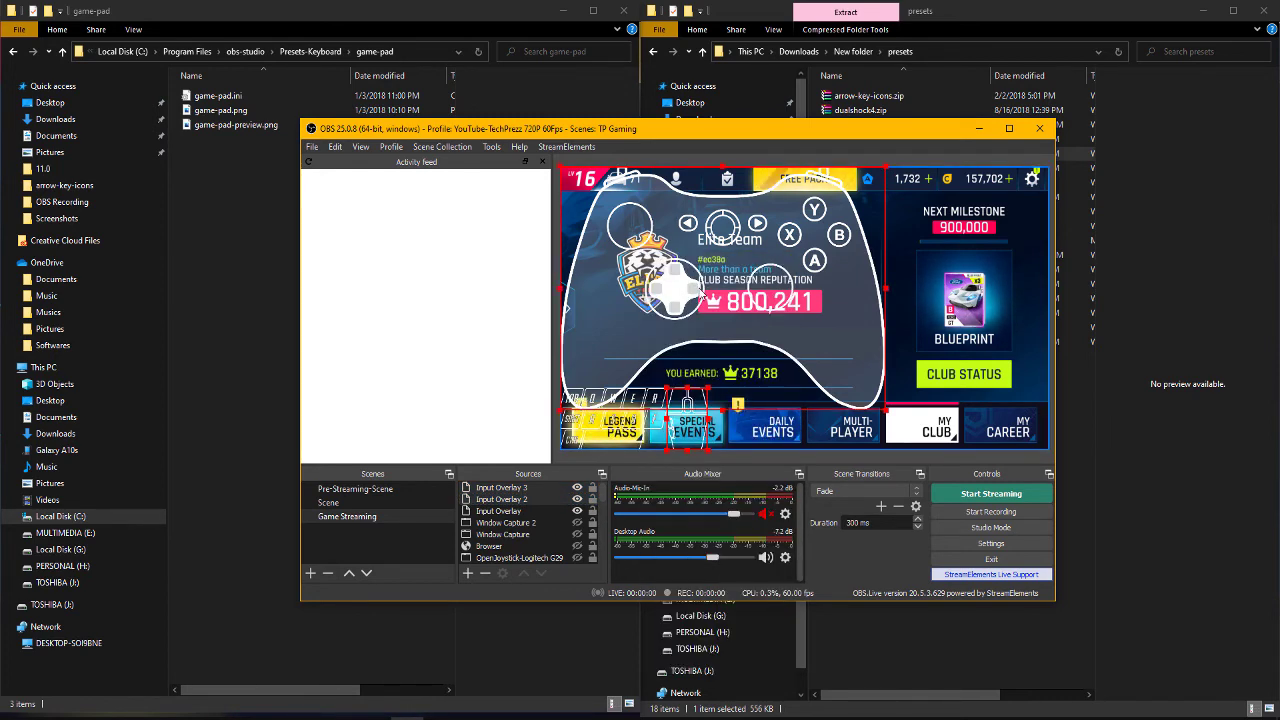
right_click(930, 216)
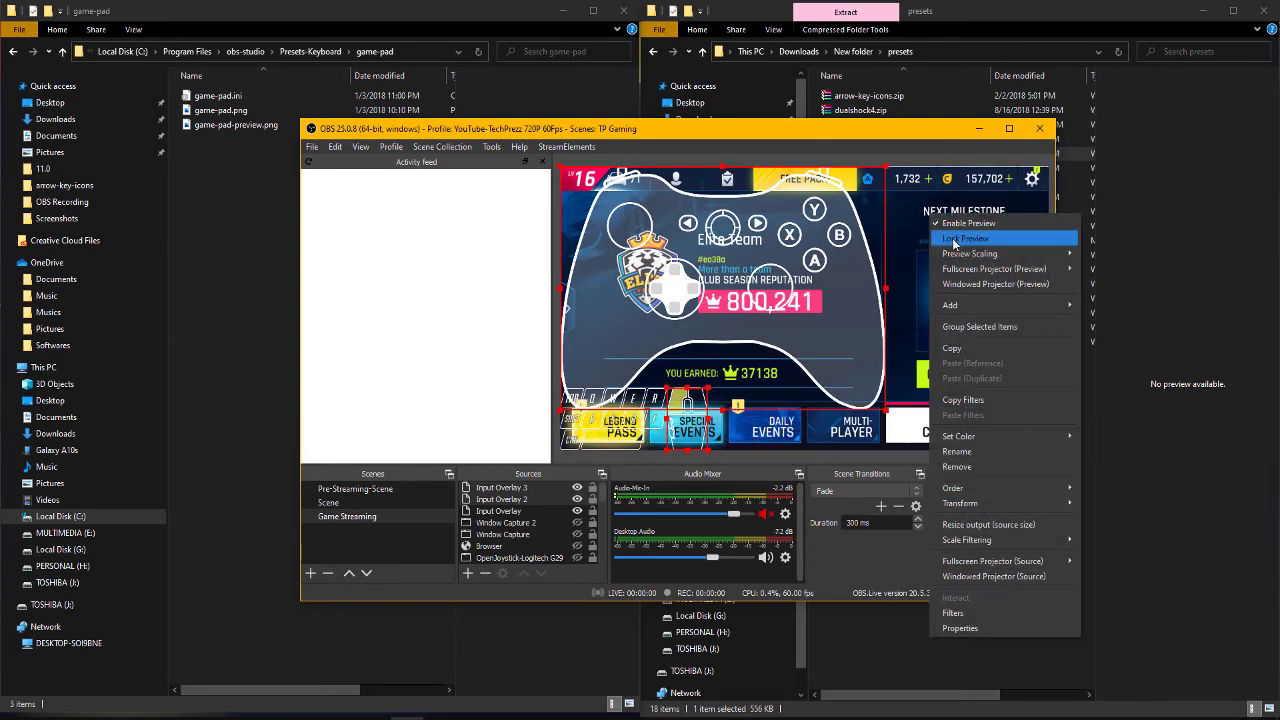
click(836, 172)
right_click(866, 214)
click(781, 228)
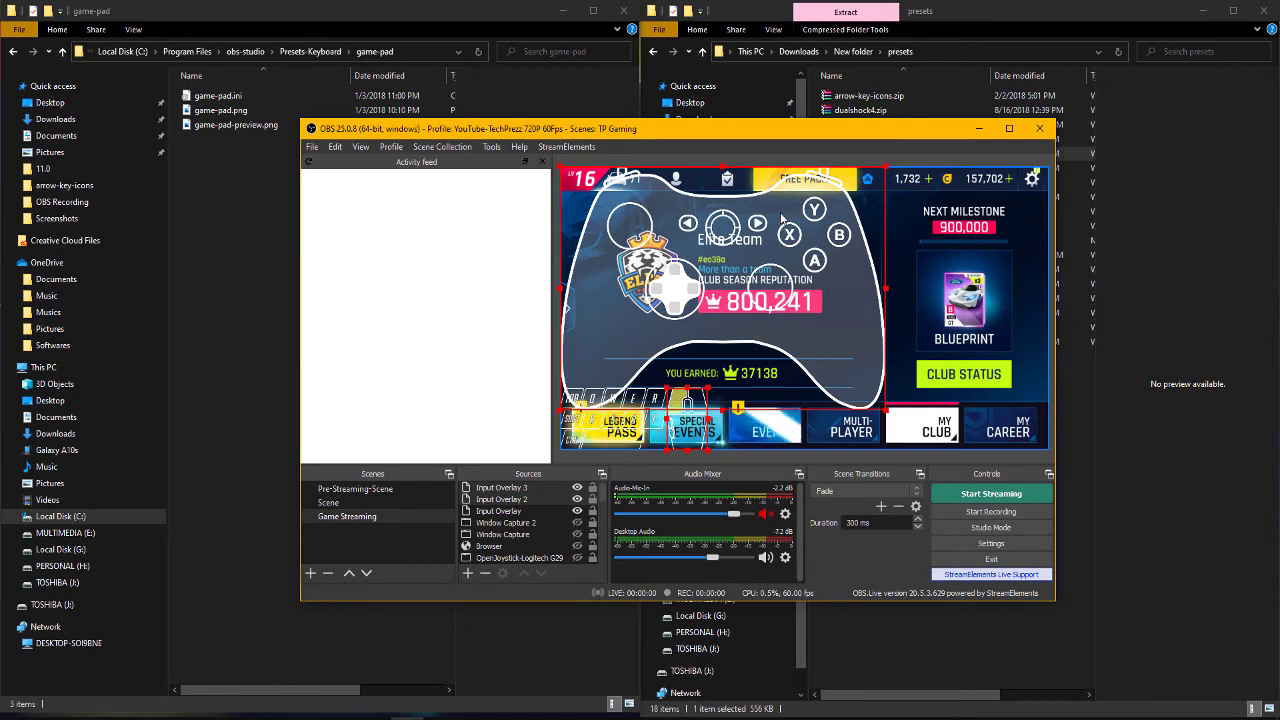
- Shrink Input Overlay 3 and place it over My Career in the bottom-right corner
click(508, 488)
click(525, 488)
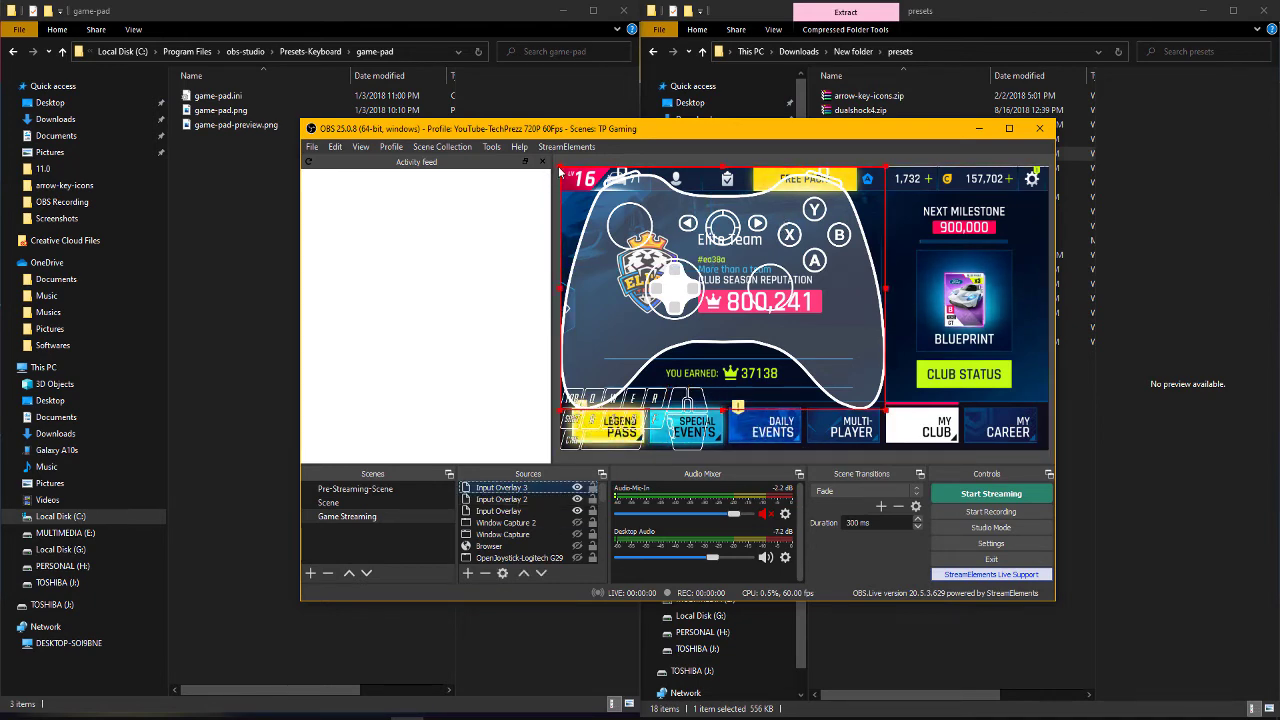
drag(560, 172, 758, 348)
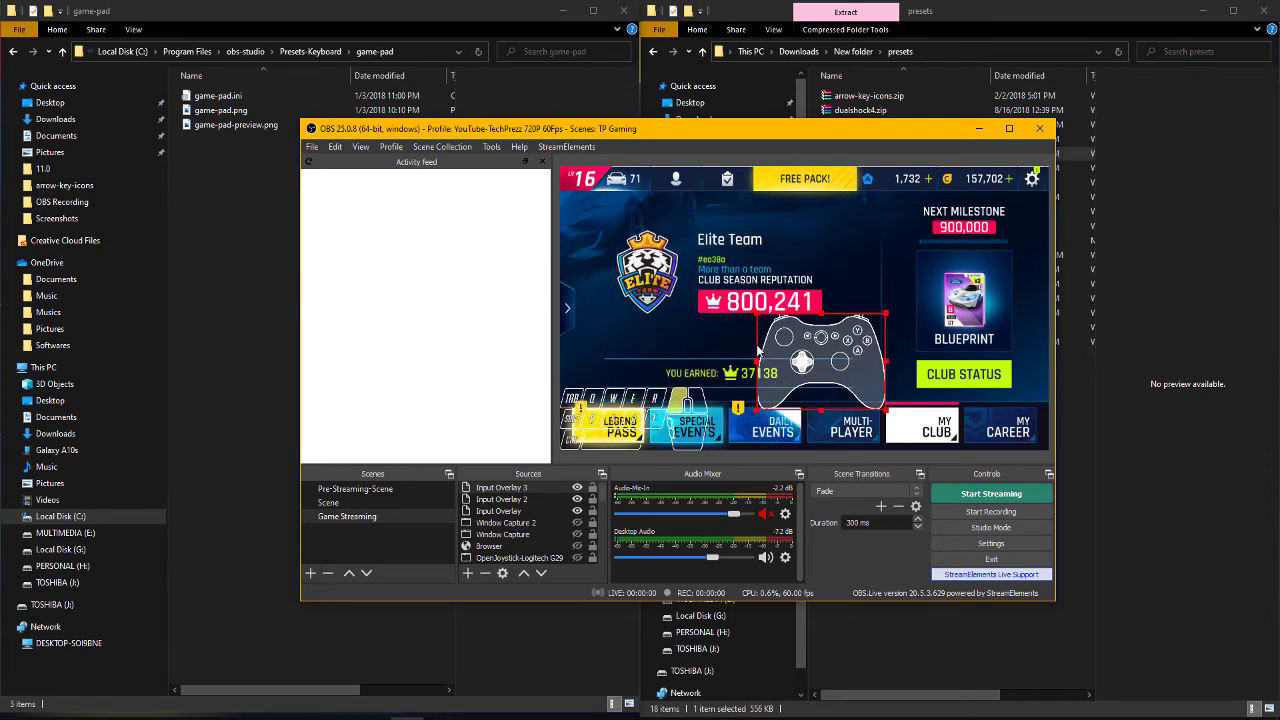
drag(838, 353, 995, 390)
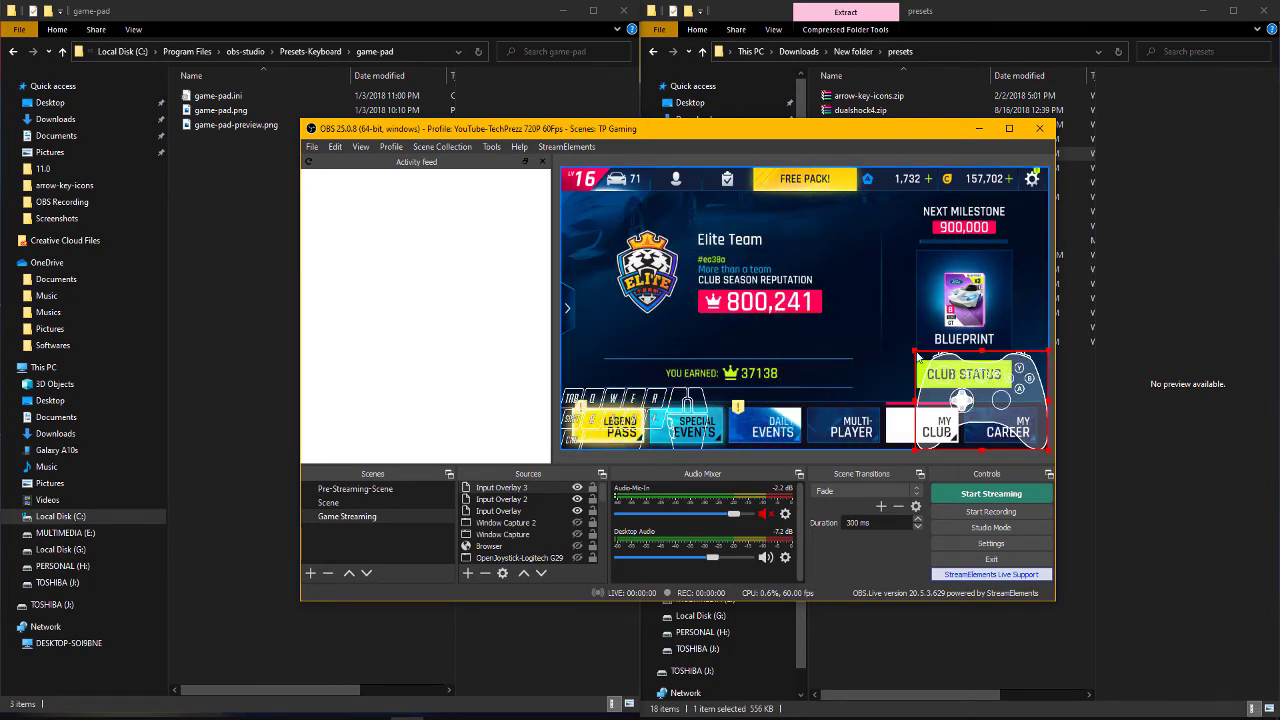
drag(918, 356, 967, 412)
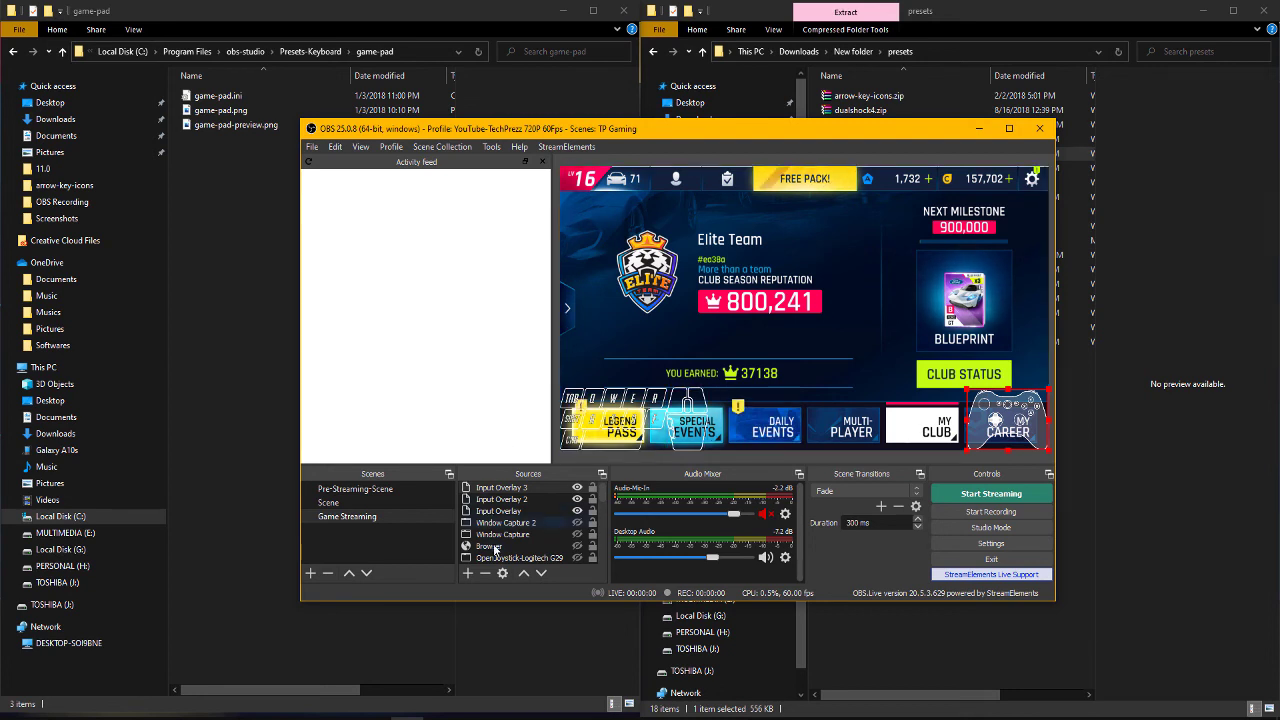
- Check Window Capture 2's settings, then drag it above Input Overlay 3 in Sources
click(510, 512)
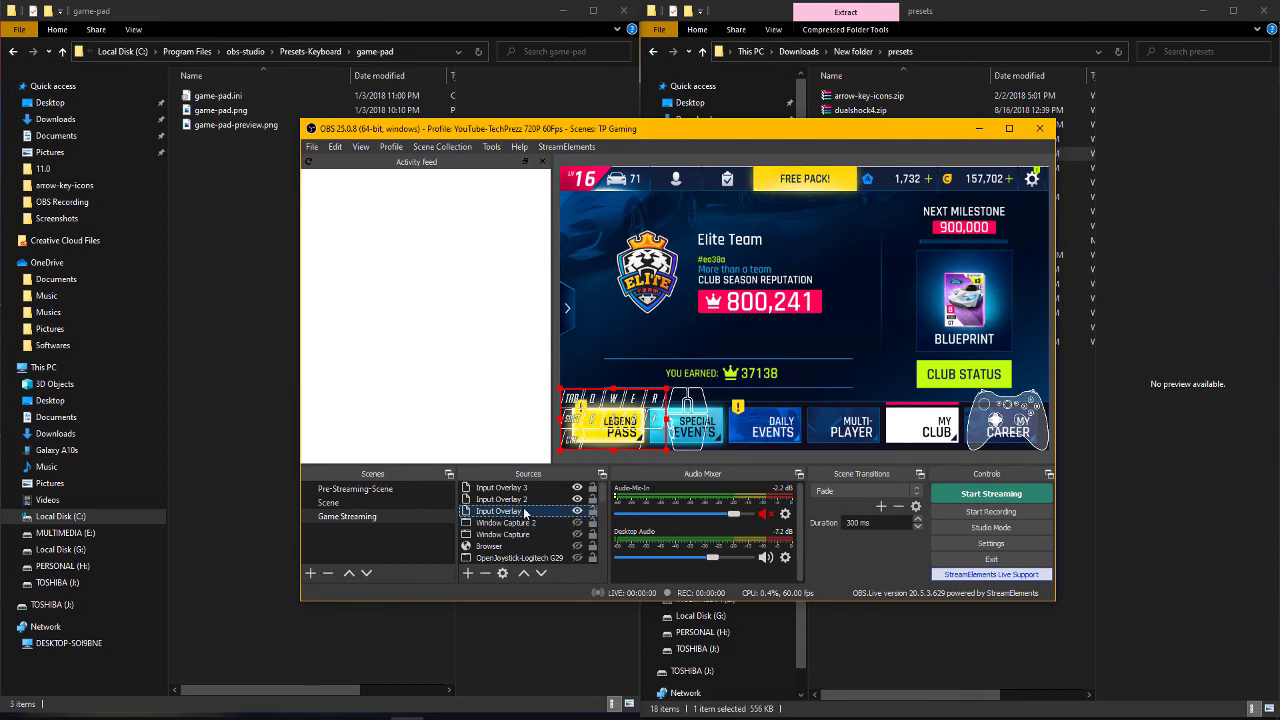
click(517, 523)
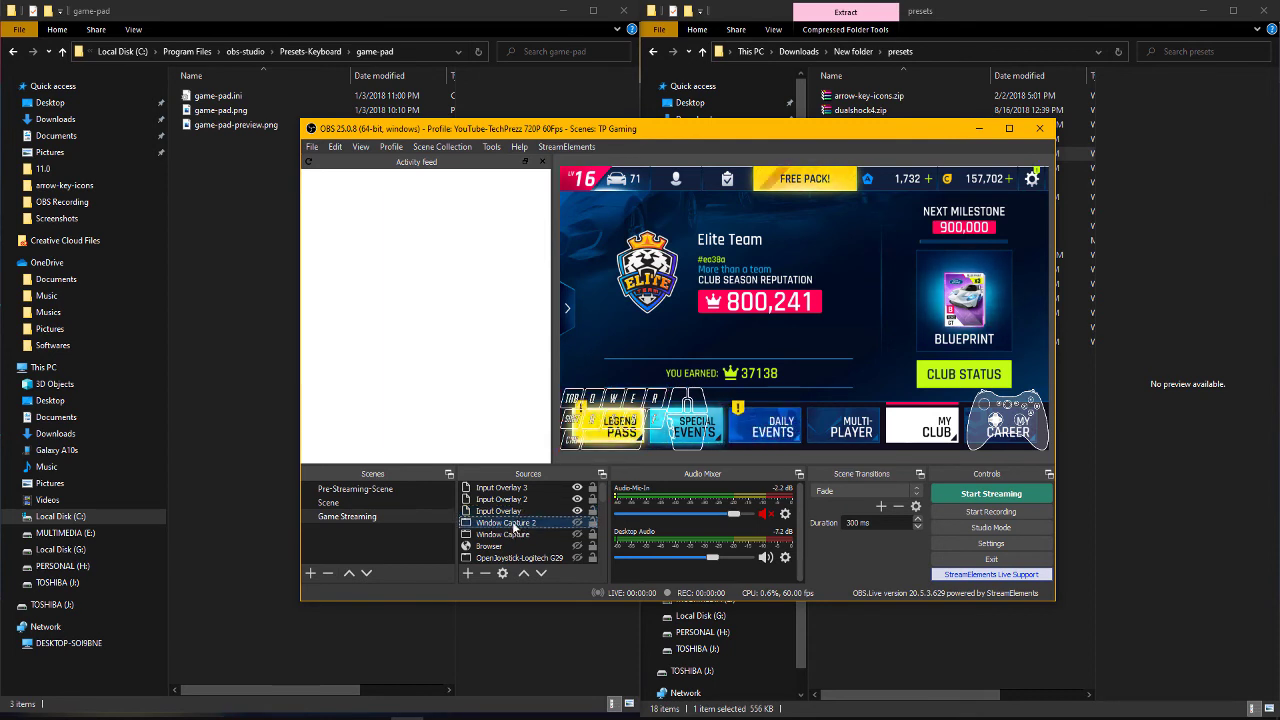
double_click(514, 523)
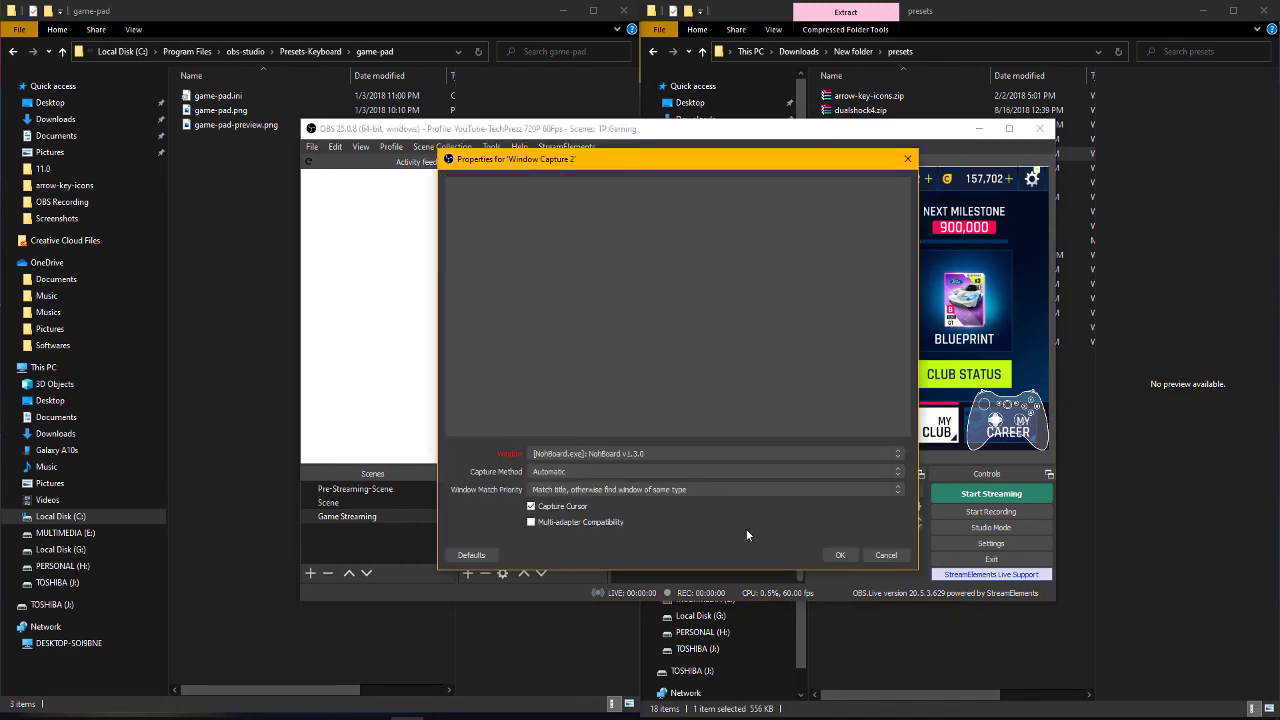
click(839, 555)
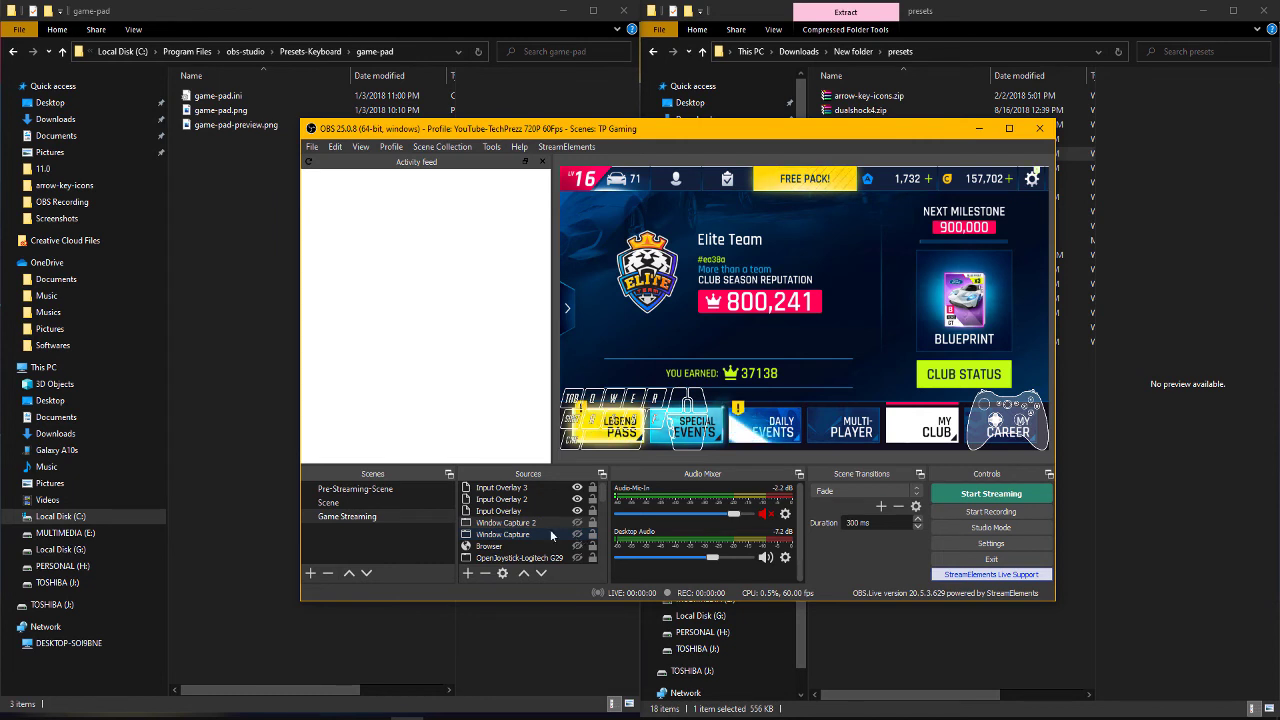
click(515, 523)
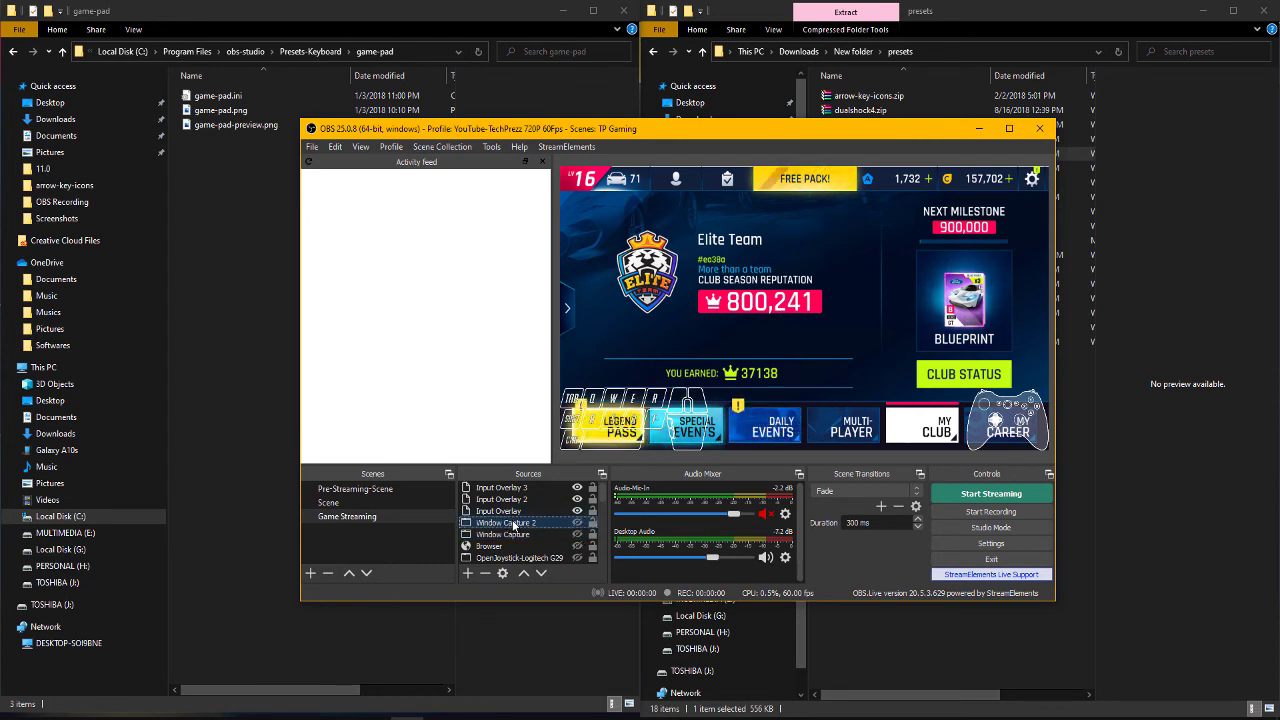
drag(515, 523, 521, 487)
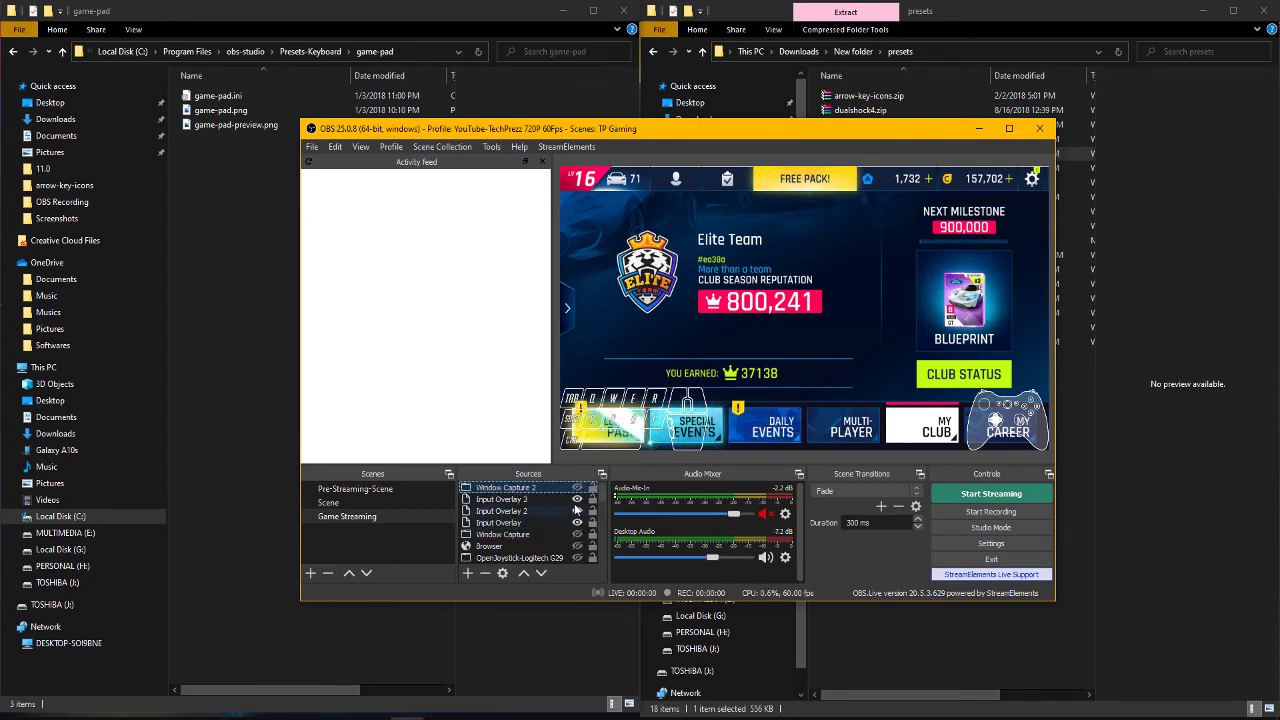
- Point Window Capture 2 at the Asphalt 9 window and drag it below the input overlays
double_click(510, 487)
click(651, 455)
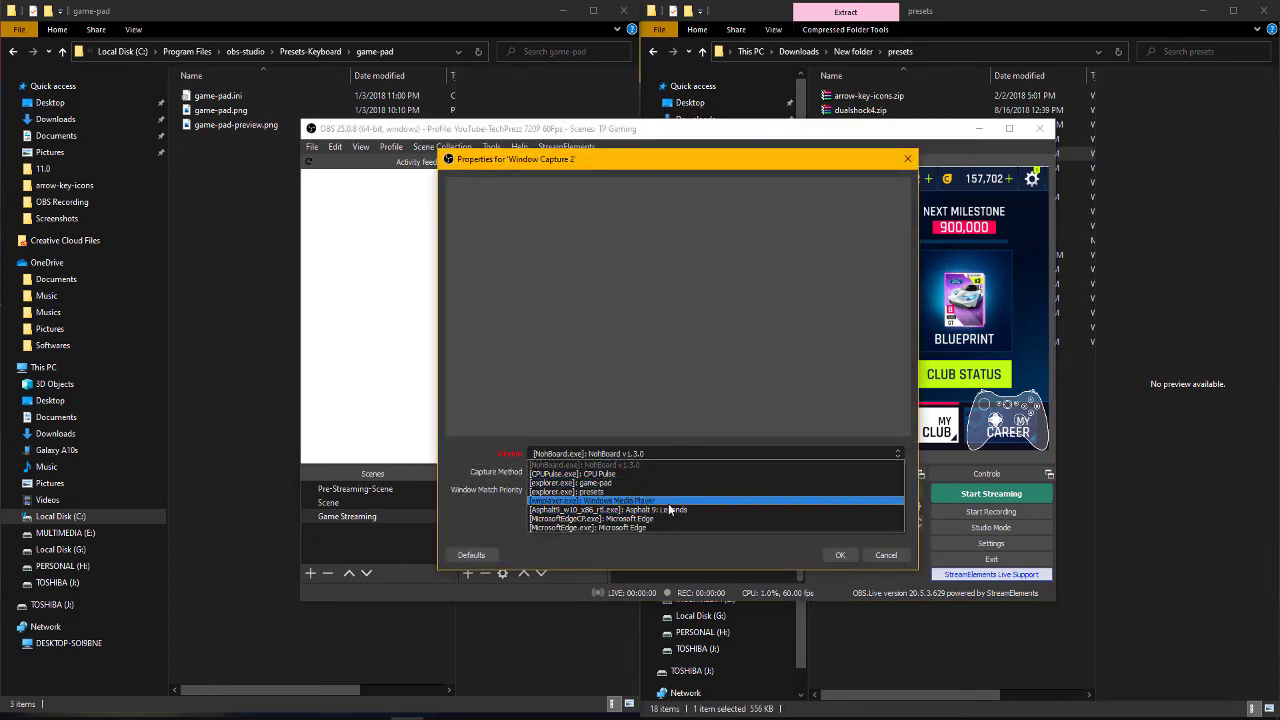
click(677, 509)
click(842, 554)
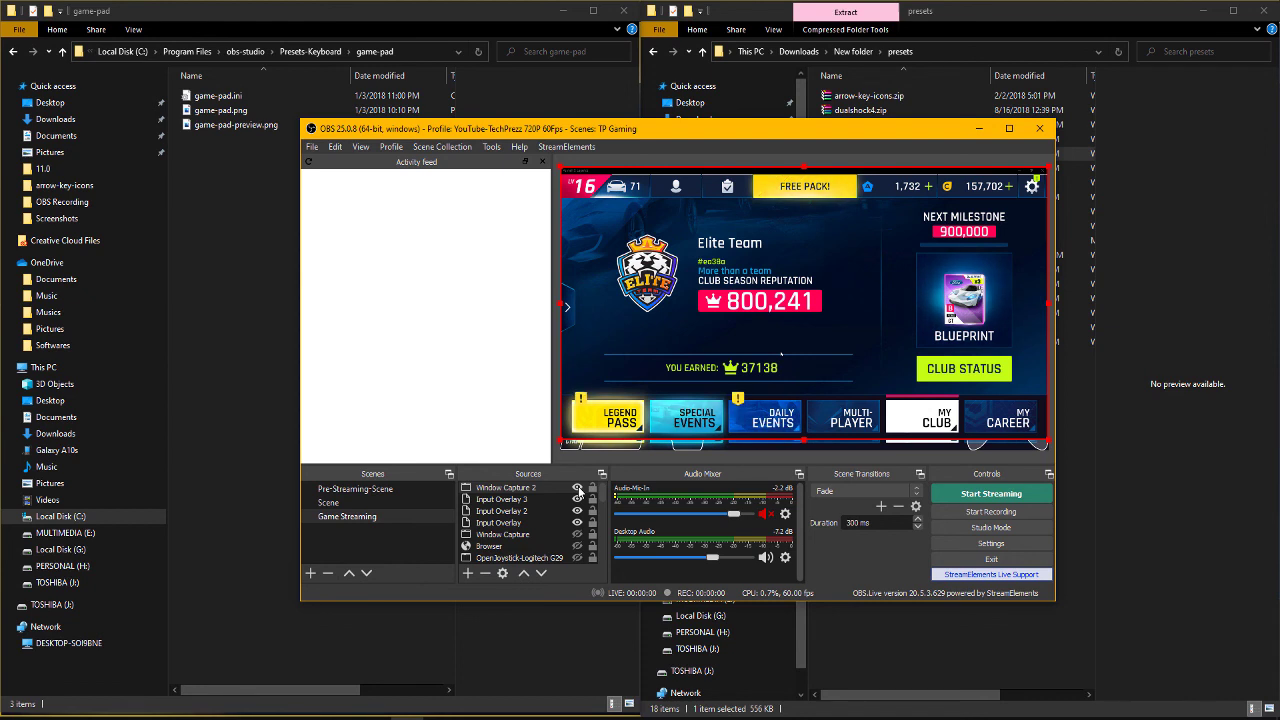
click(577, 488)
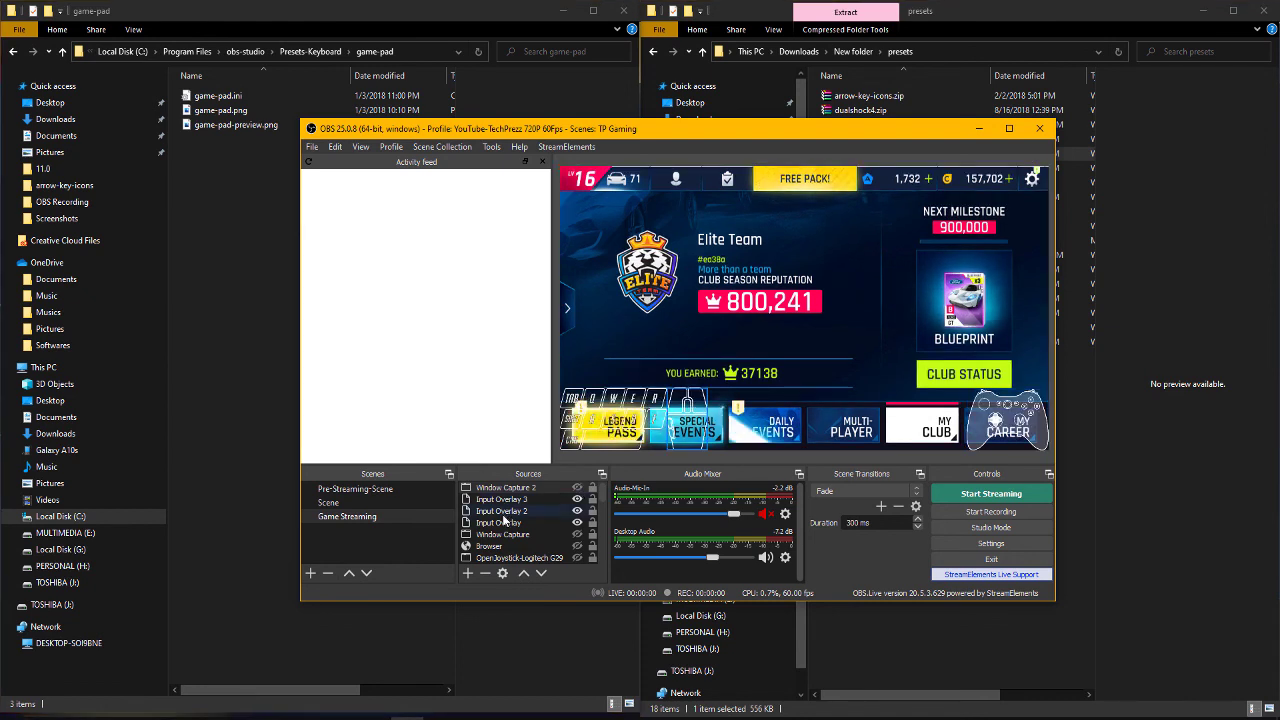
drag(512, 488, 530, 527)
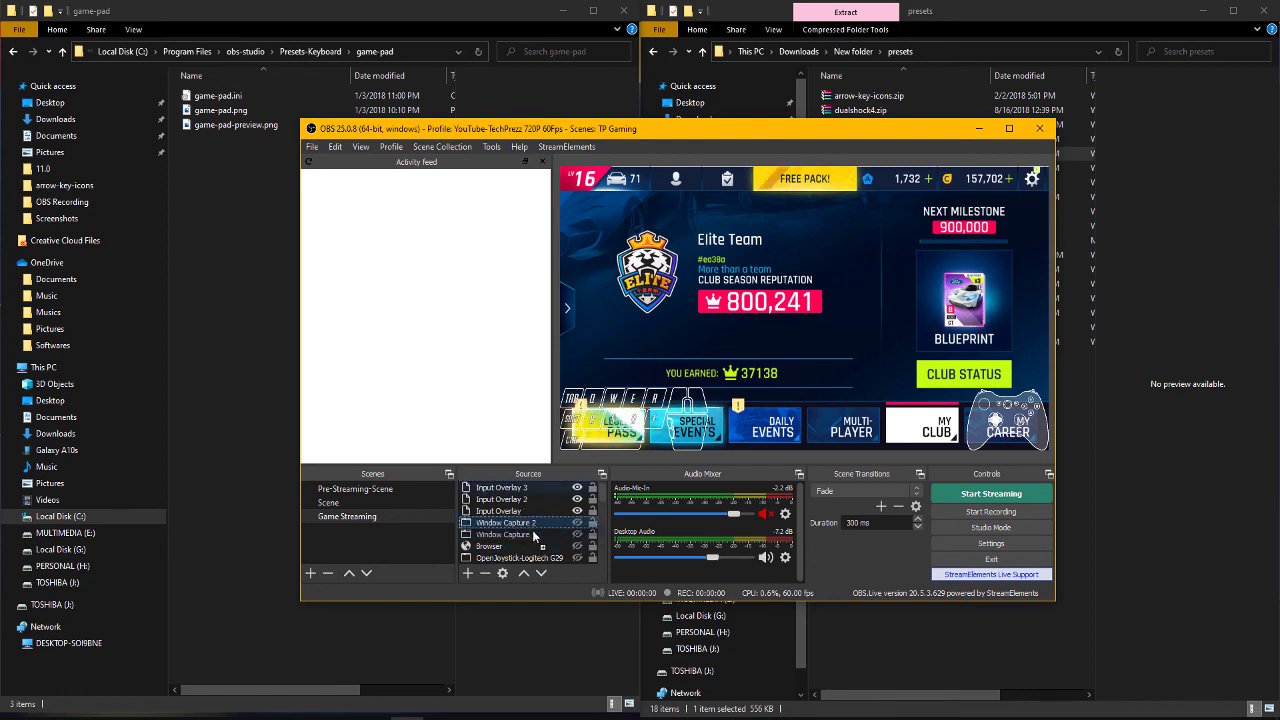